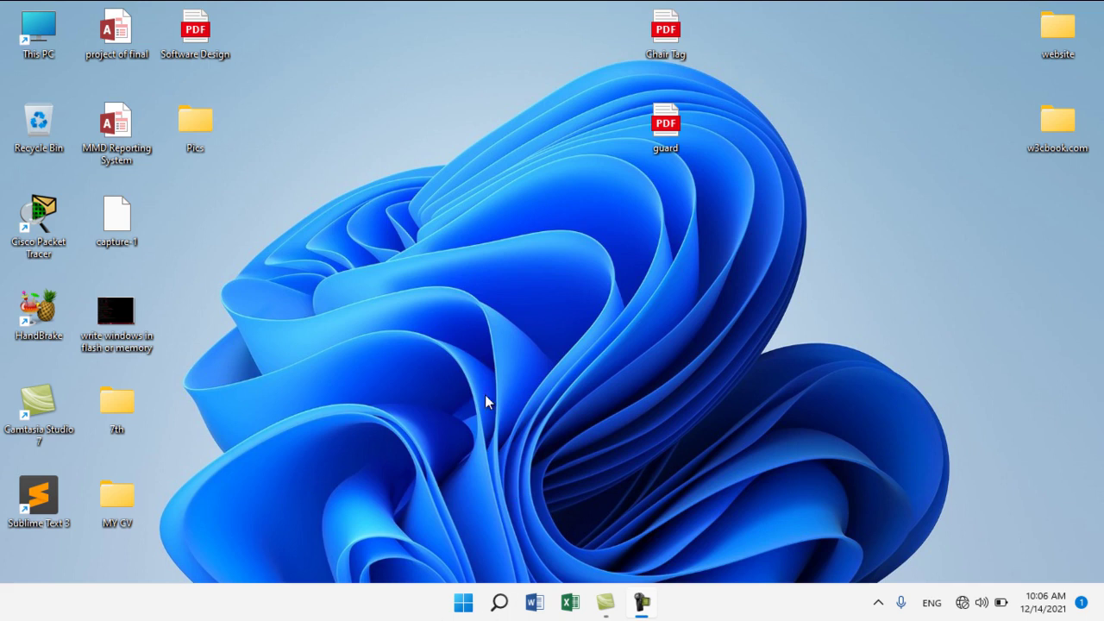
# Bring up the running Camtasia Studio and recorder windows briefly, and minimize each one again.
pyautogui.click(606, 602)
pyautogui.click(607, 604)
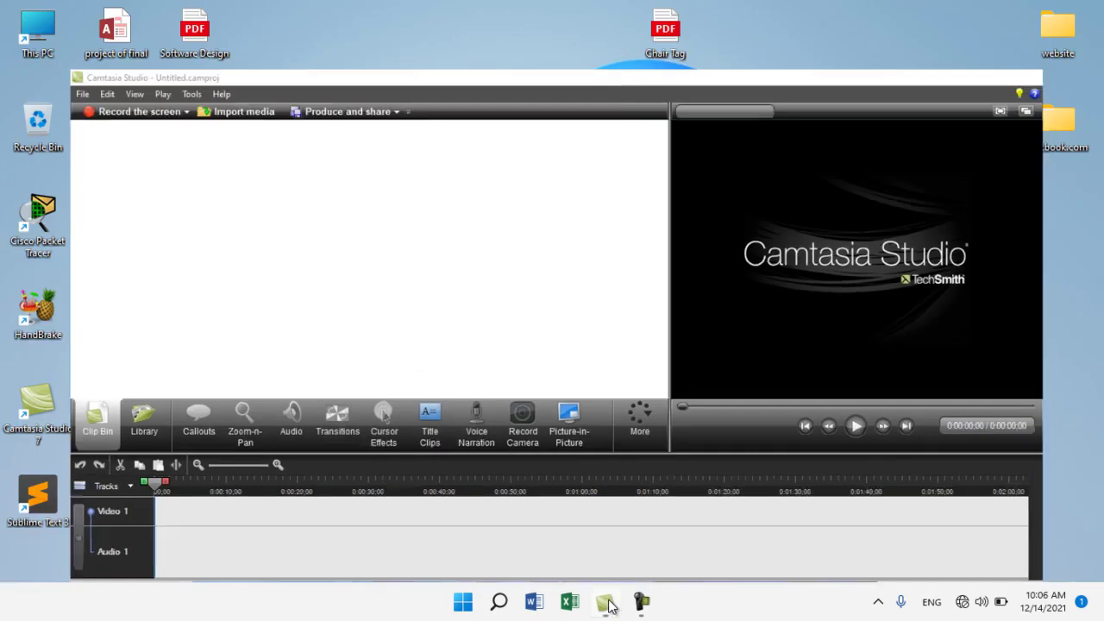
pyautogui.click(641, 603)
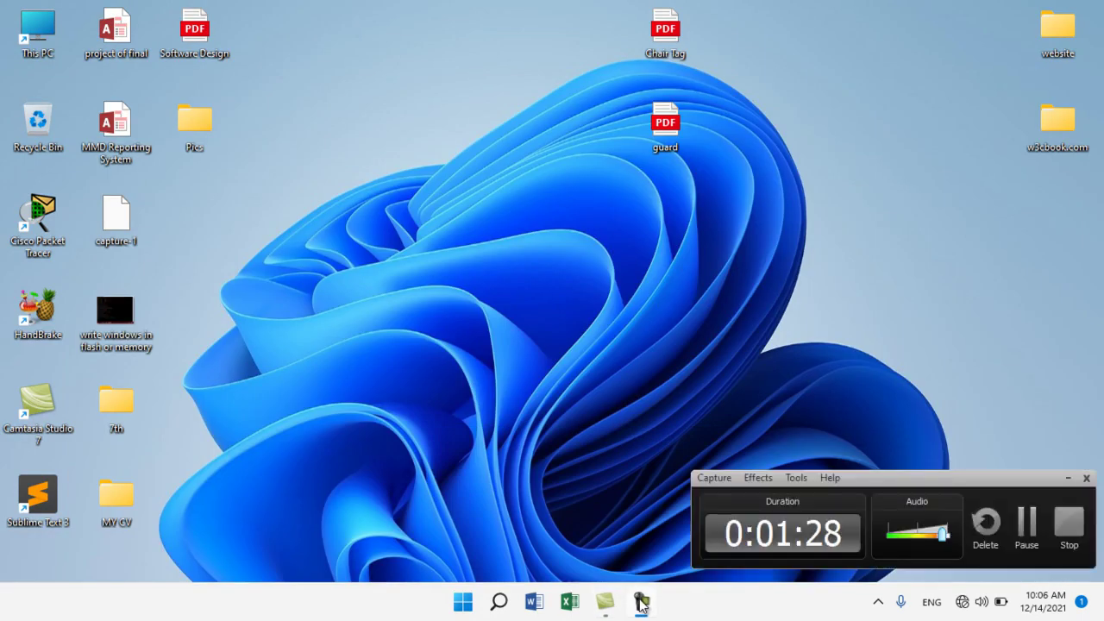
pyautogui.click(641, 604)
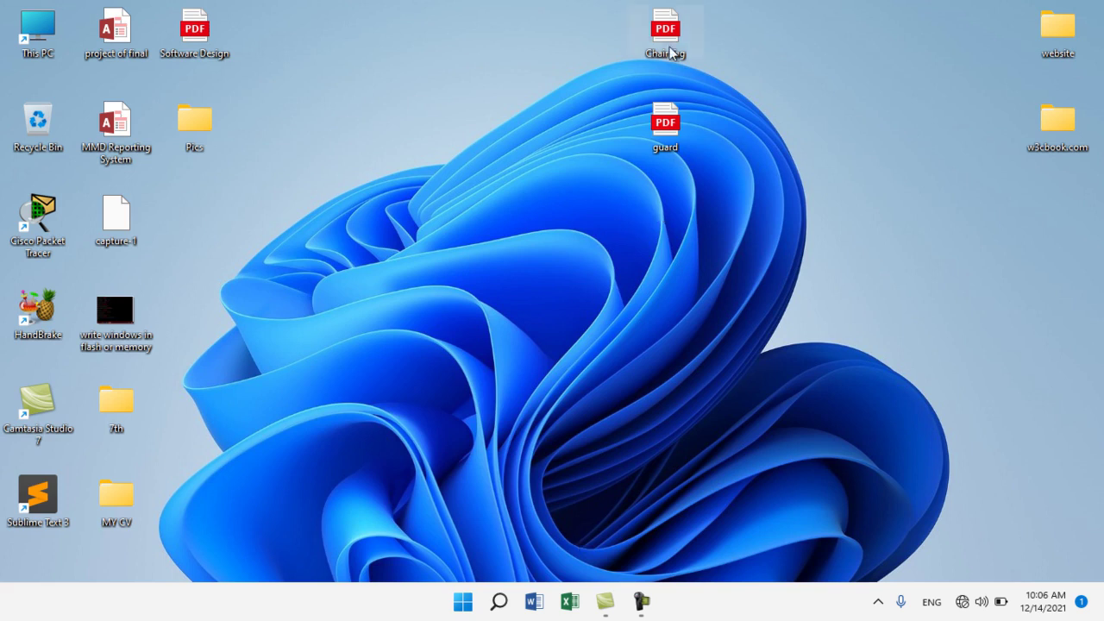
# Open the guard PDF from the desktop, view its taskbar preview, and close it.
pyautogui.doubleClick(672, 126)
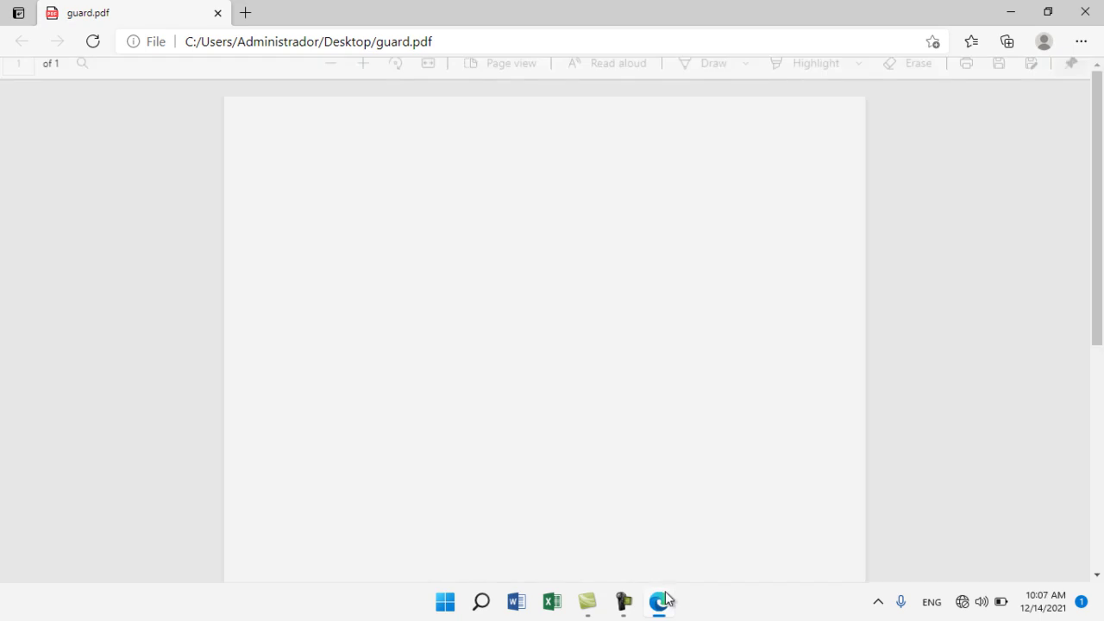
pyautogui.moveTo(665, 597)
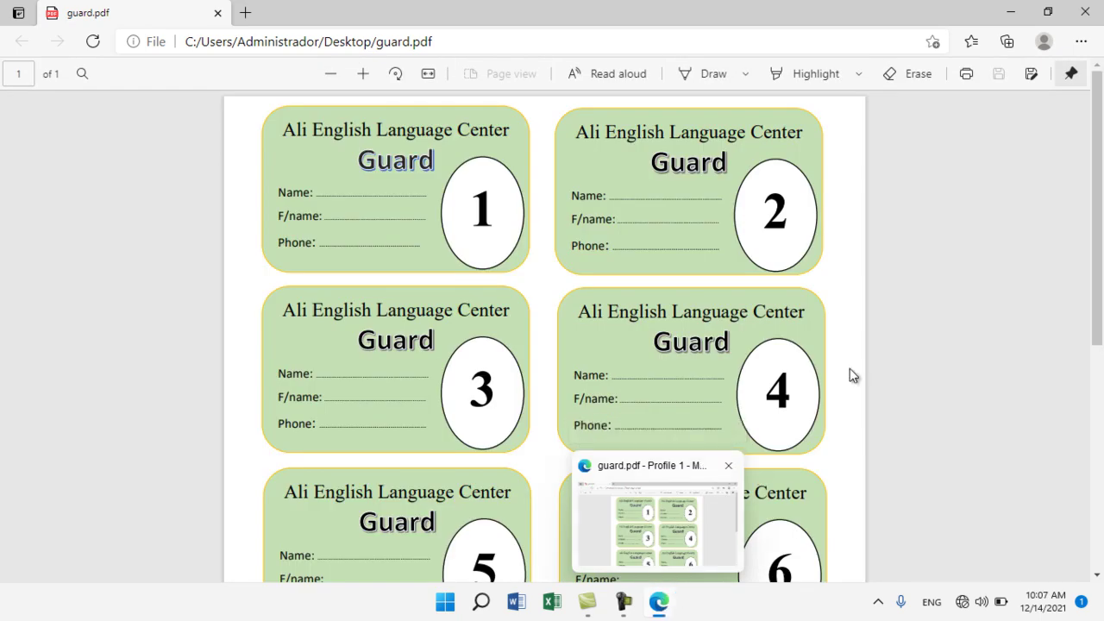
pyautogui.click(1088, 10)
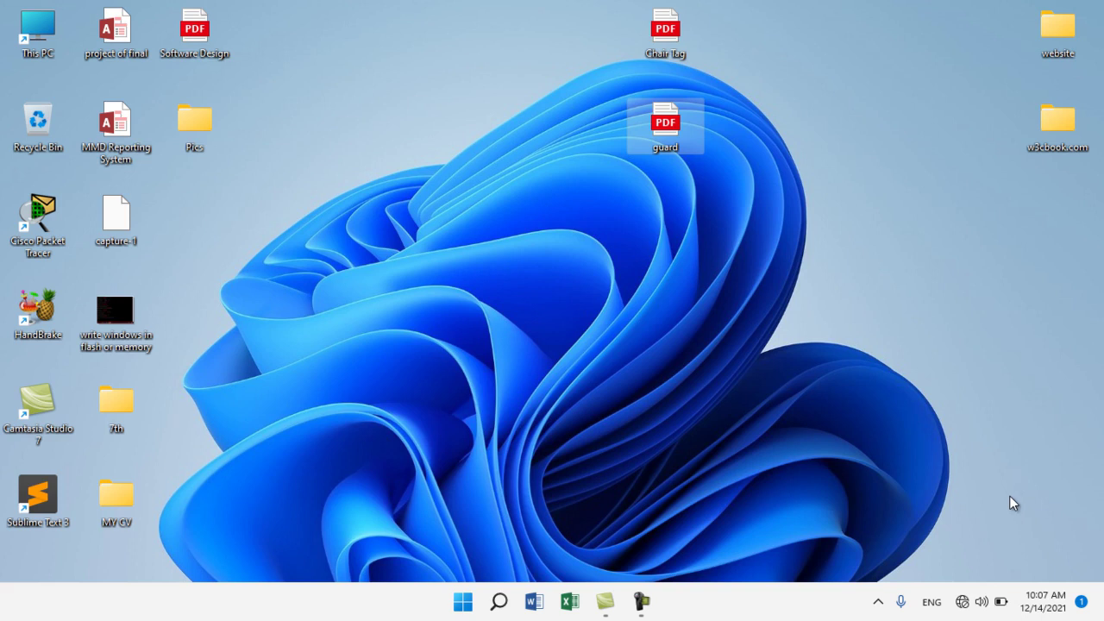
# View the quick settings briefly, and clear all notifications in the notification center.
pyautogui.click(963, 608)
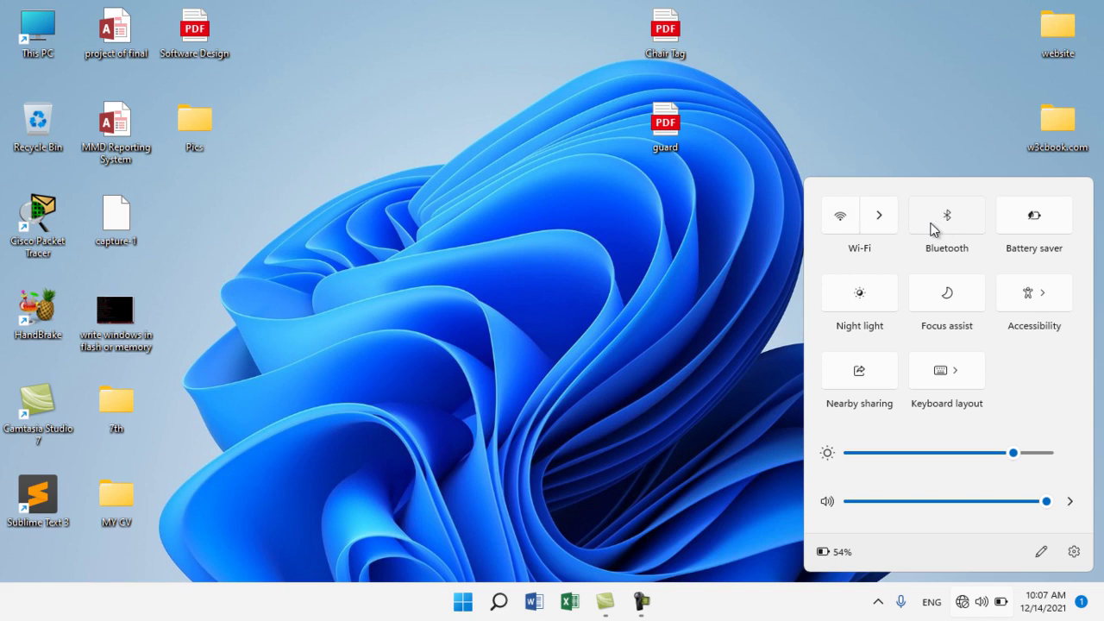
pyautogui.click(774, 286)
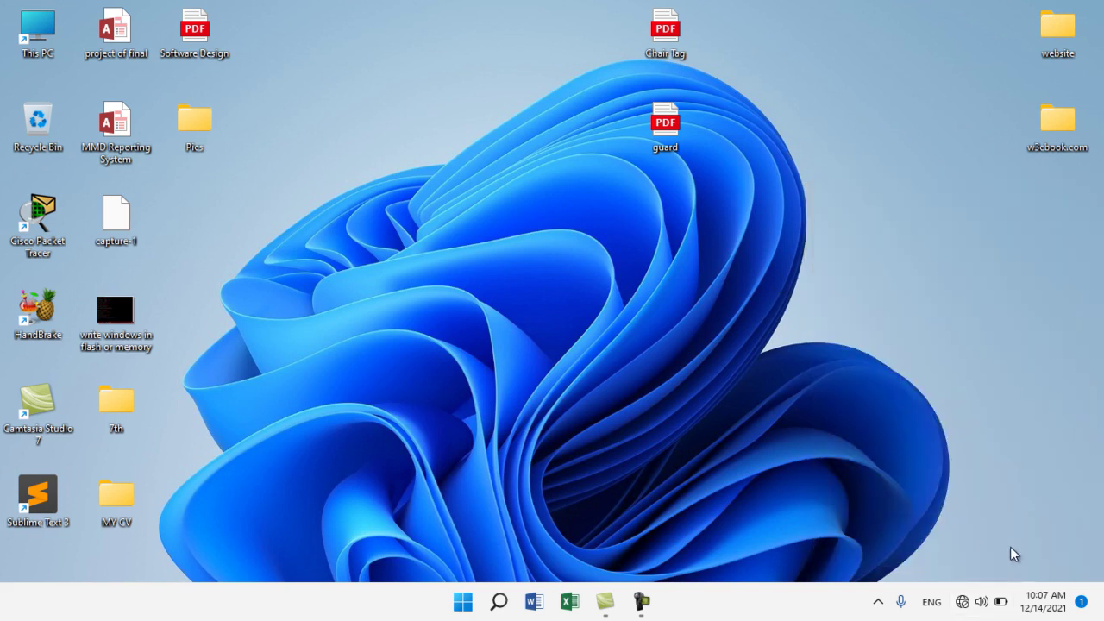
pyautogui.click(1083, 602)
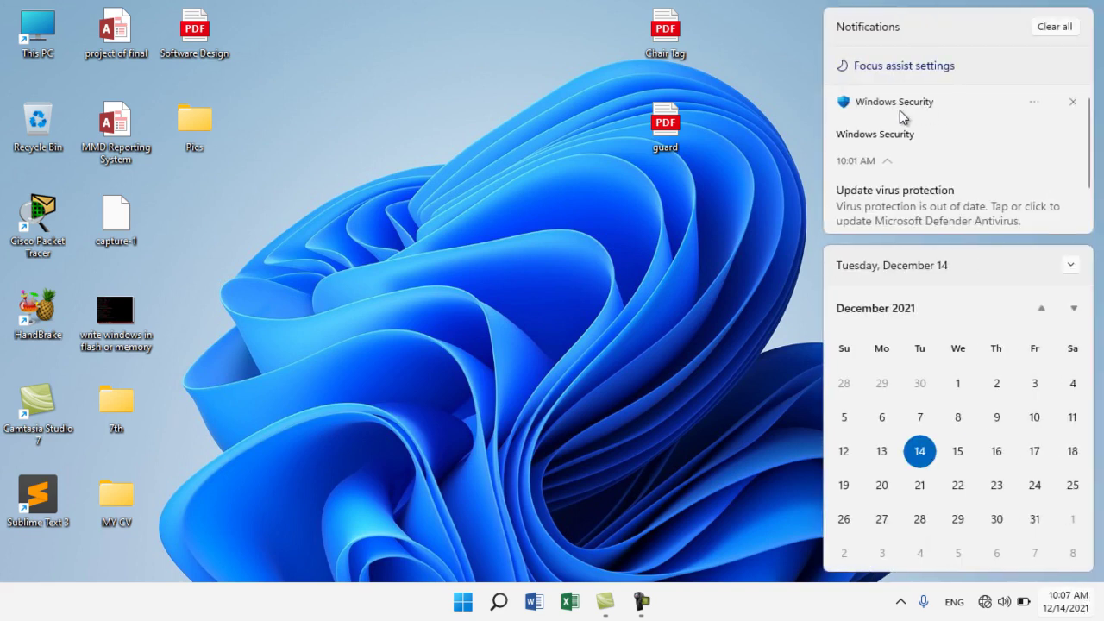
pyautogui.click(1053, 29)
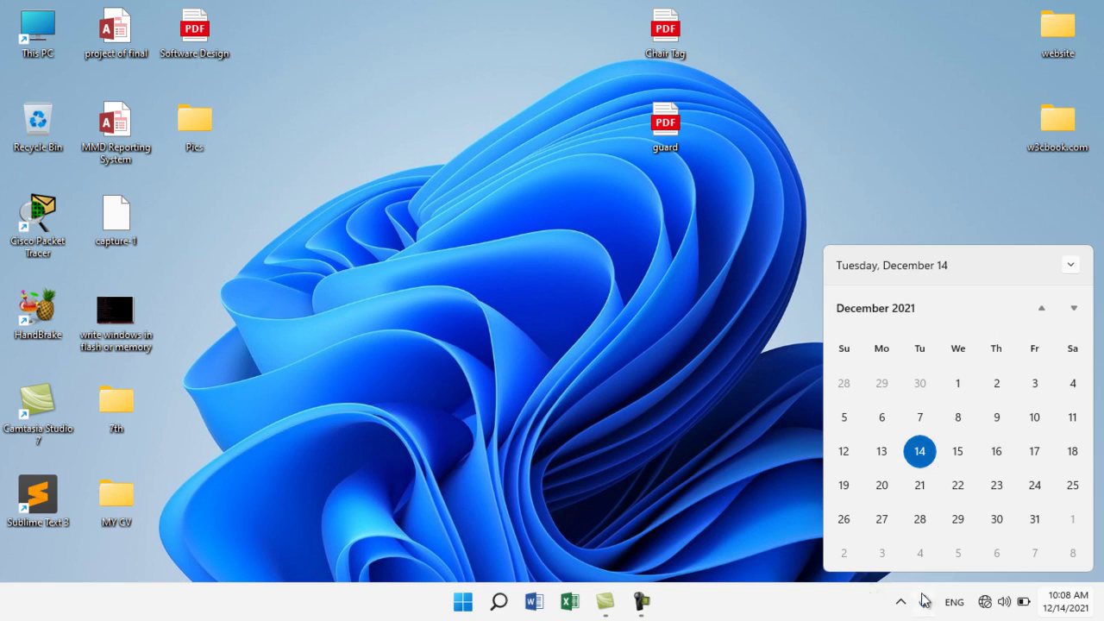
pyautogui.click(704, 506)
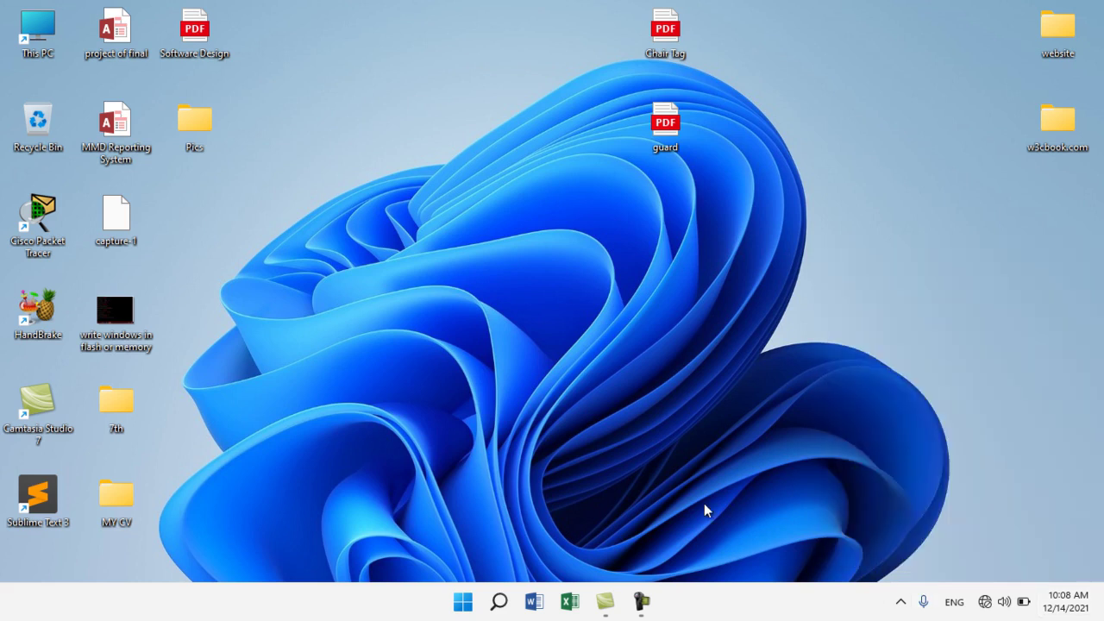
# Switch the desktop icons to large size and return them to medium size.
pyautogui.rightClick(382, 90)
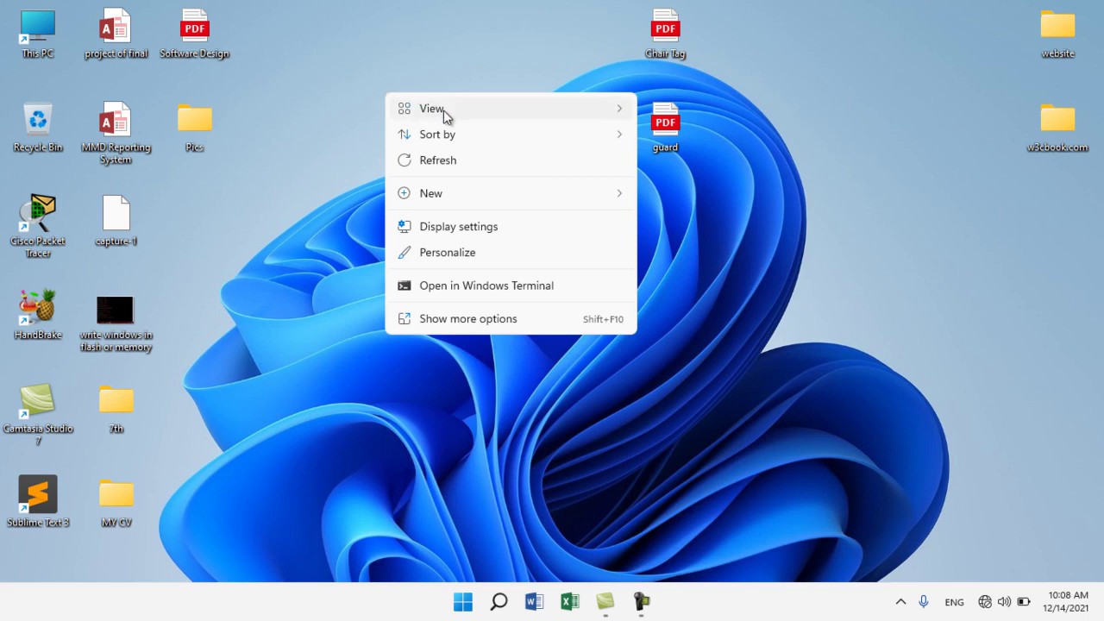
pyautogui.moveTo(445, 111)
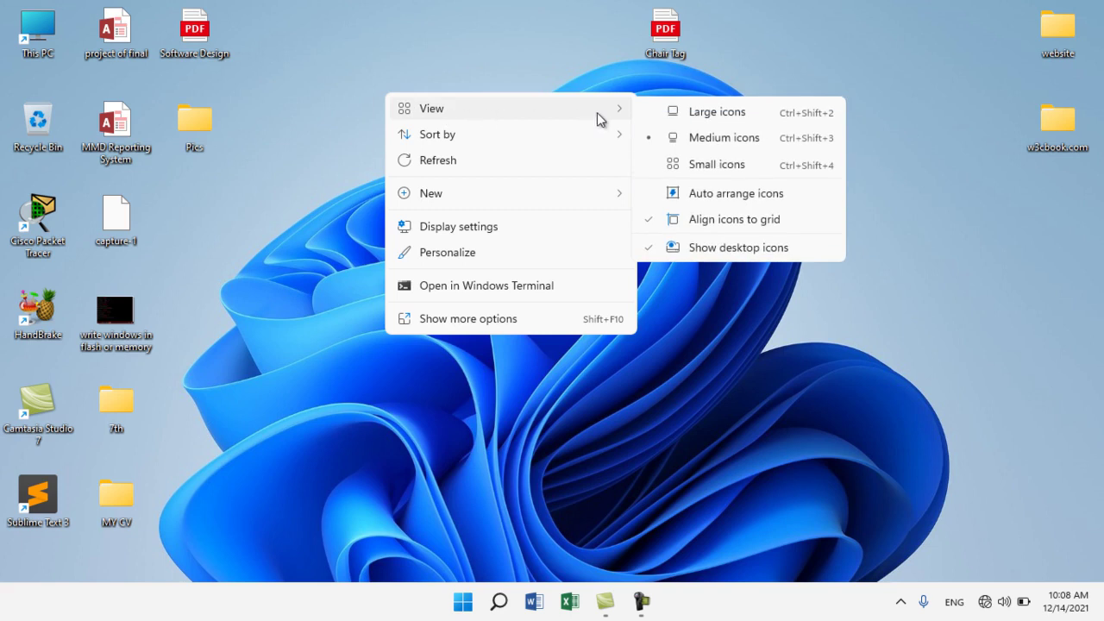
pyautogui.click(716, 122)
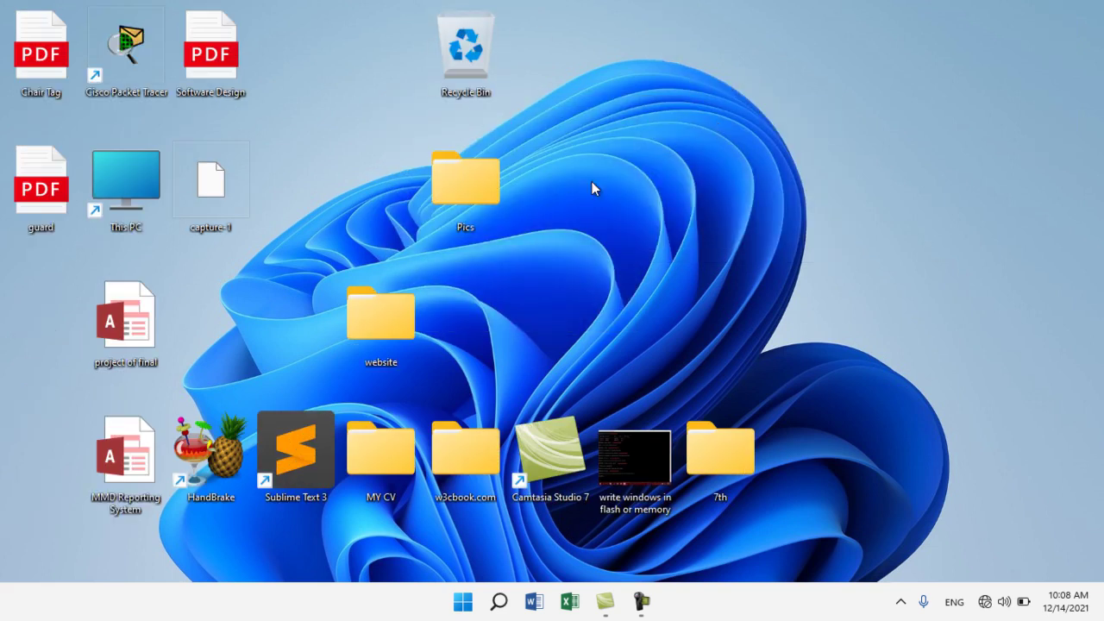
pyautogui.rightClick(580, 63)
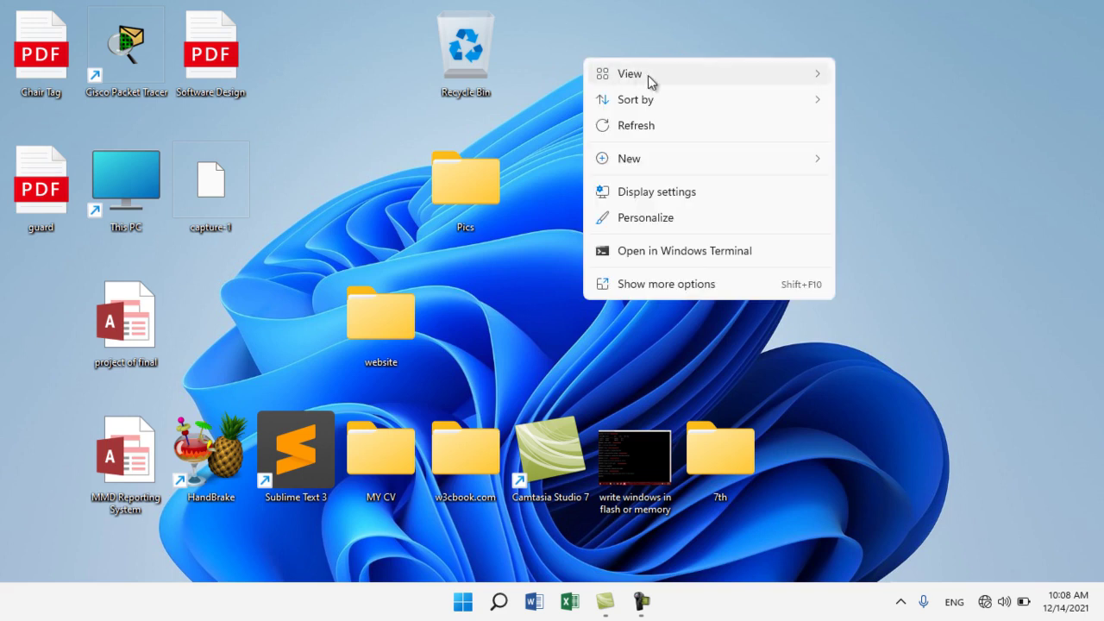
pyautogui.moveTo(670, 76)
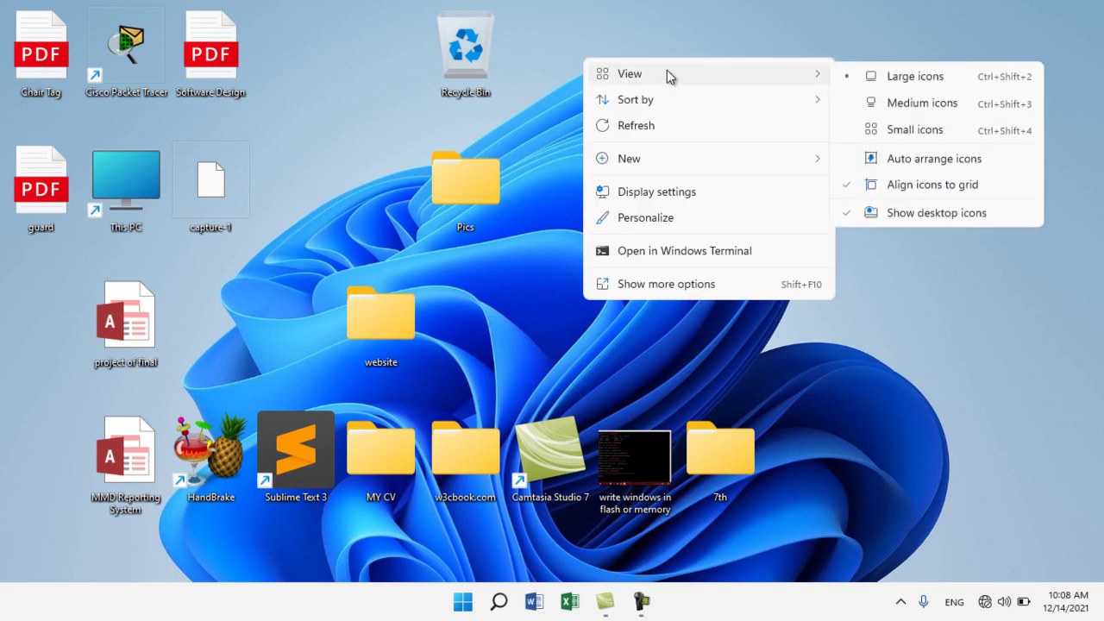
pyautogui.click(895, 108)
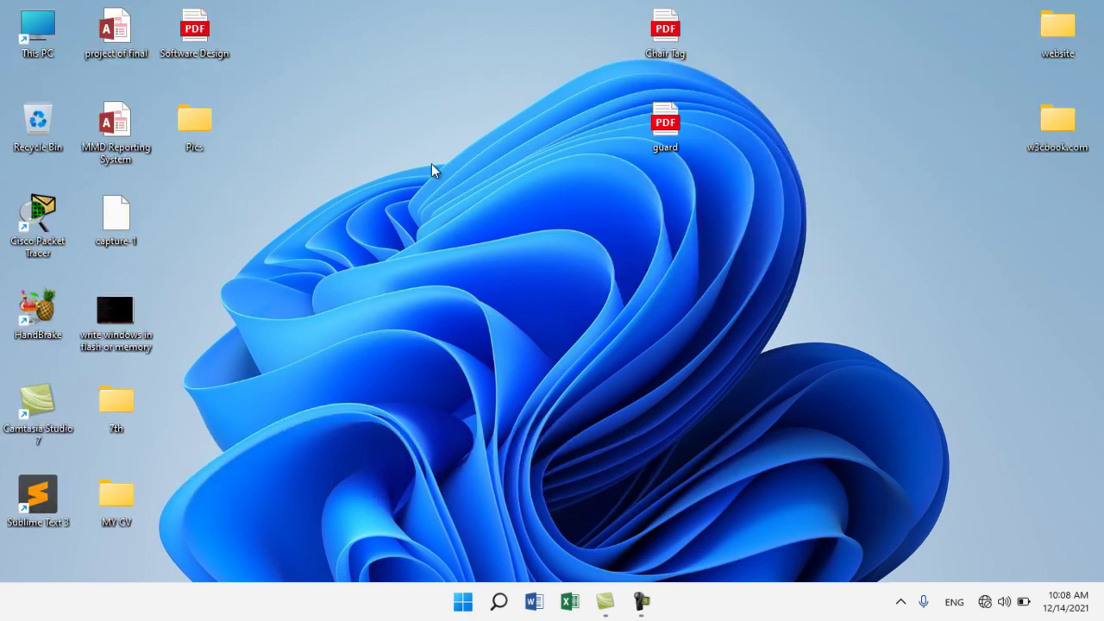
# Switch the desktop icons to small size and restore them to medium size.
pyautogui.rightClick(434, 168)
pyautogui.moveTo(570, 181)
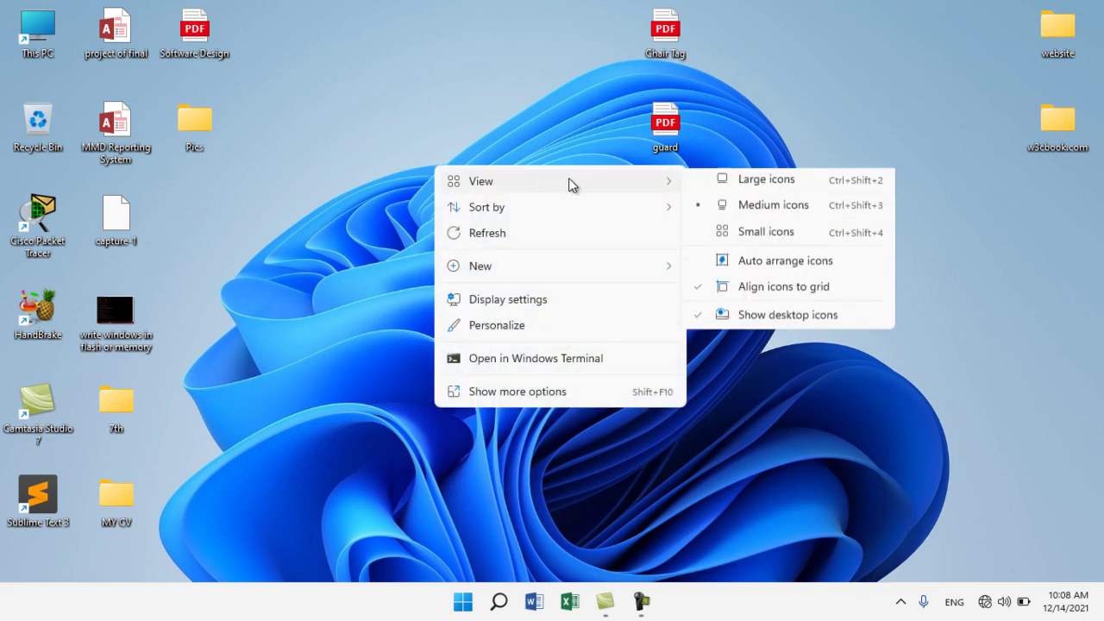
pyautogui.click(755, 238)
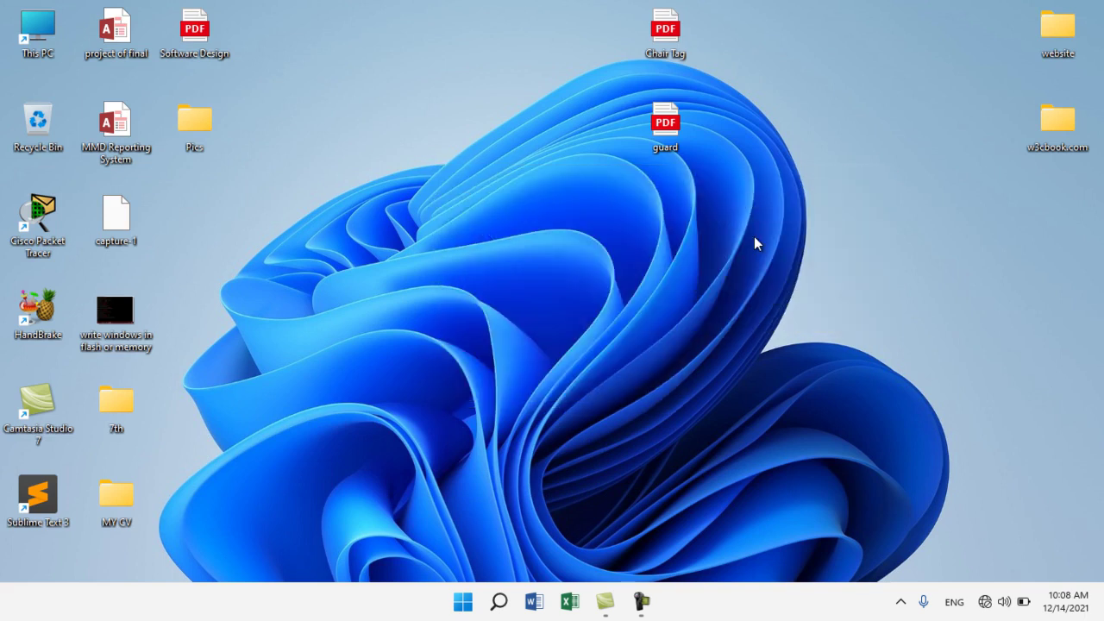
pyautogui.click(643, 602)
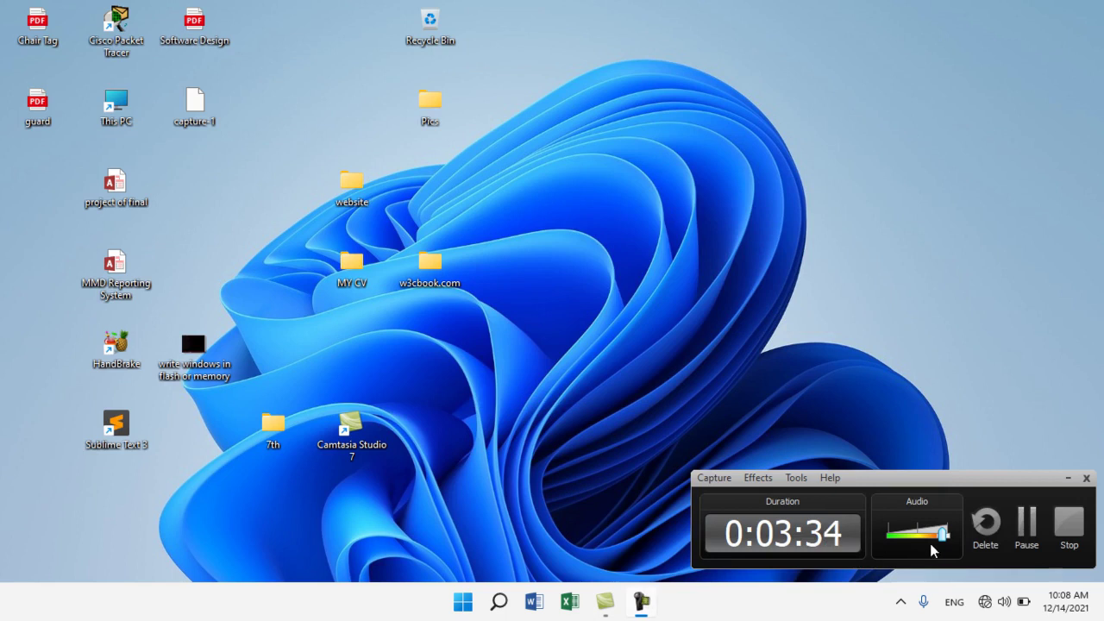
pyautogui.click(1025, 536)
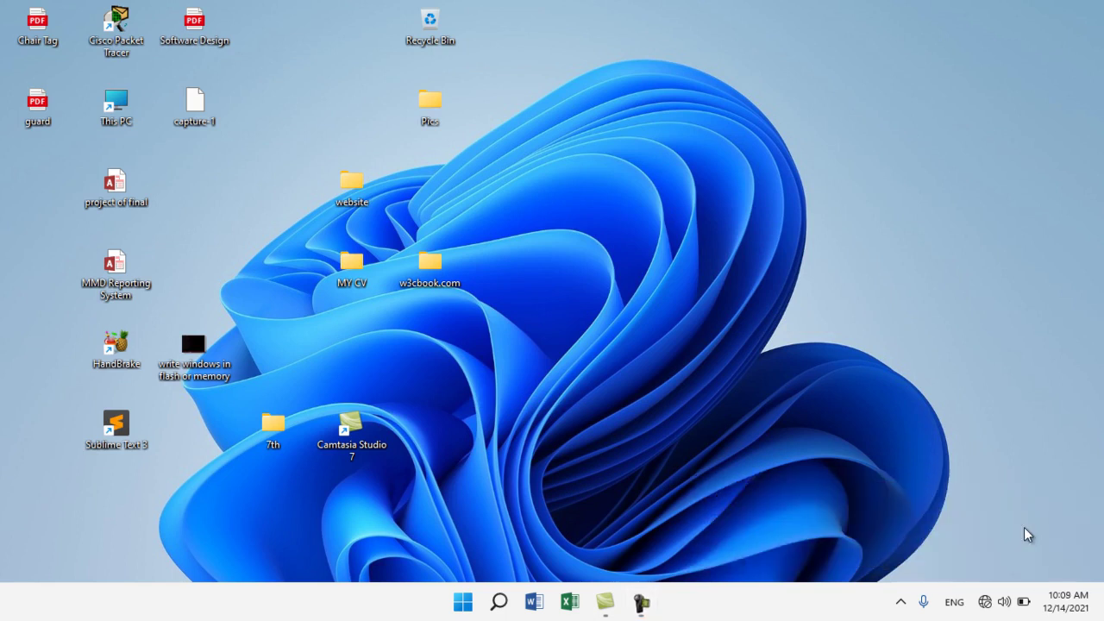
pyautogui.rightClick(564, 198)
pyautogui.moveTo(676, 216)
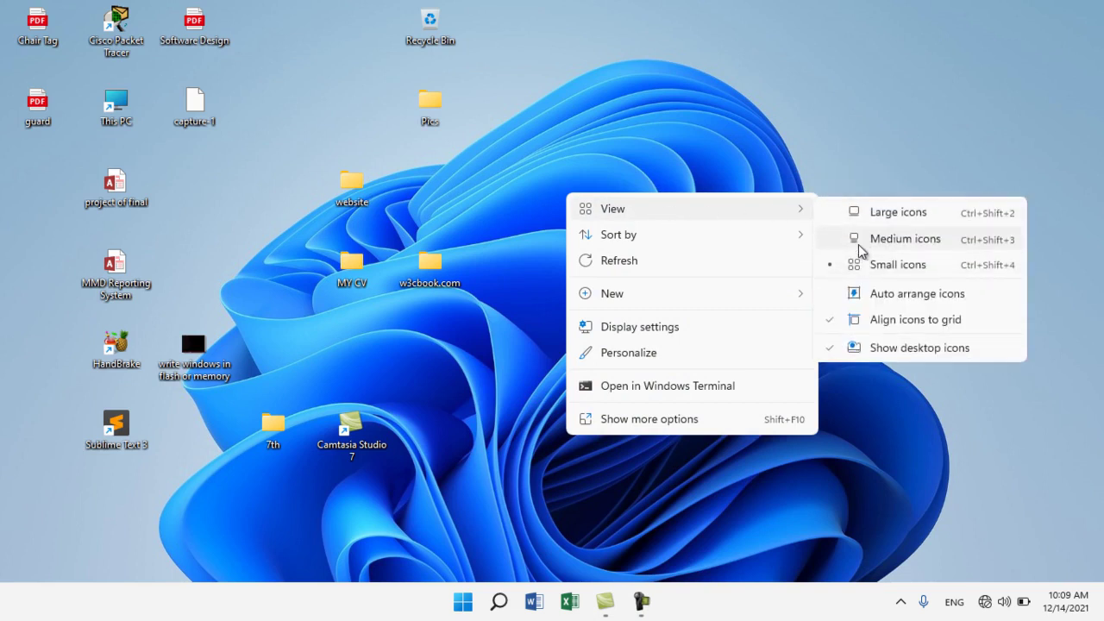
pyautogui.click(859, 244)
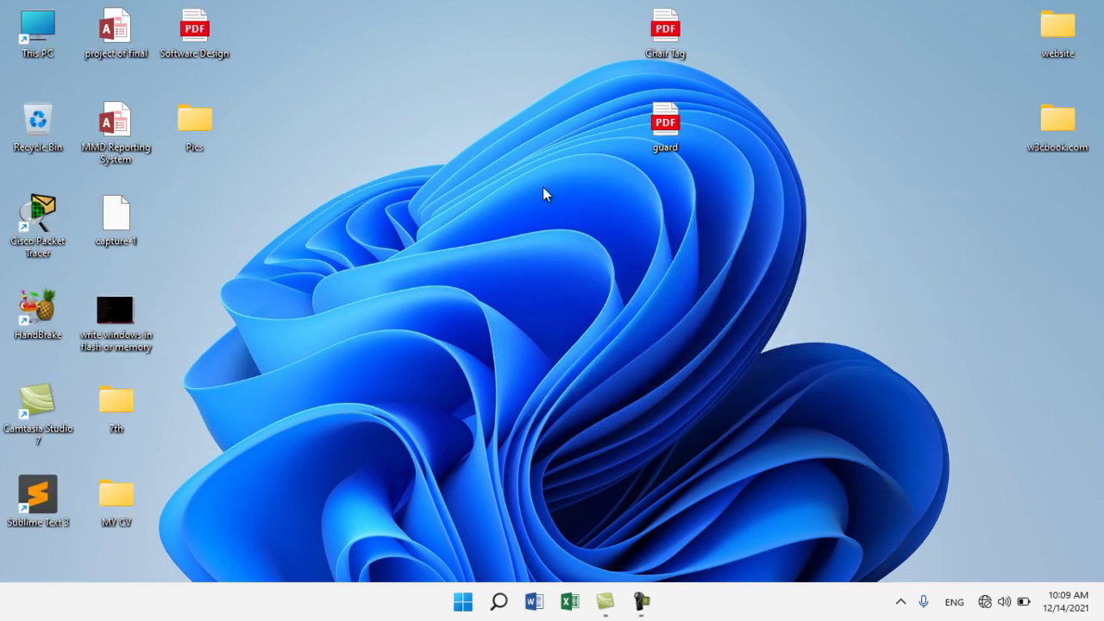
pyautogui.rightClick(482, 173)
pyautogui.moveTo(608, 197)
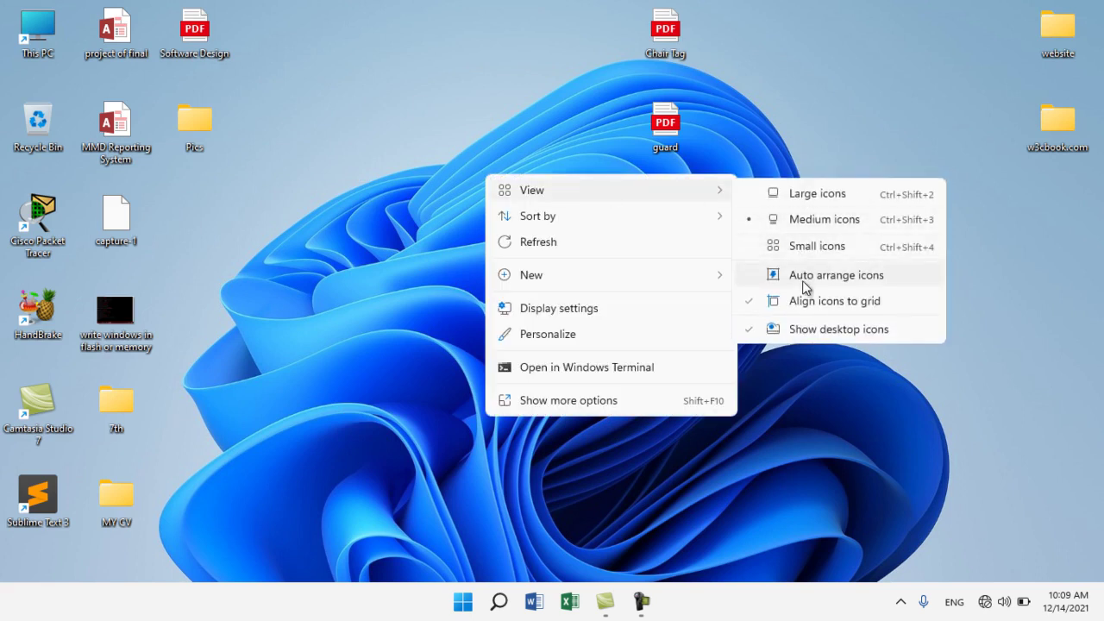
pyautogui.click(801, 87)
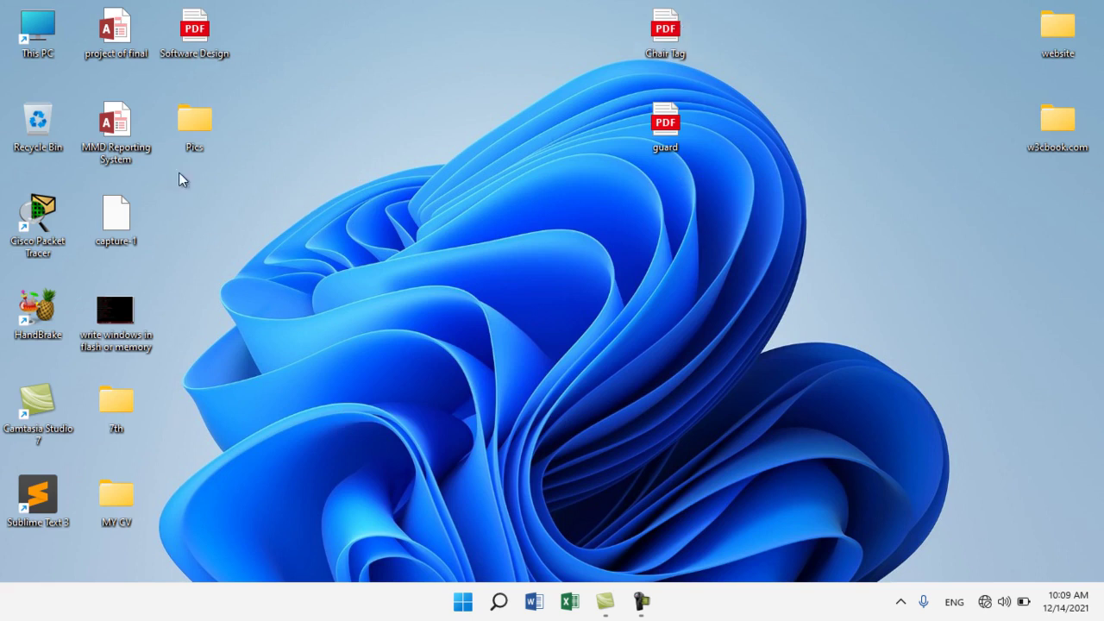
# Turn on Auto arrange icons for the desktop.
pyautogui.rightClick(380, 208)
pyautogui.moveTo(515, 226)
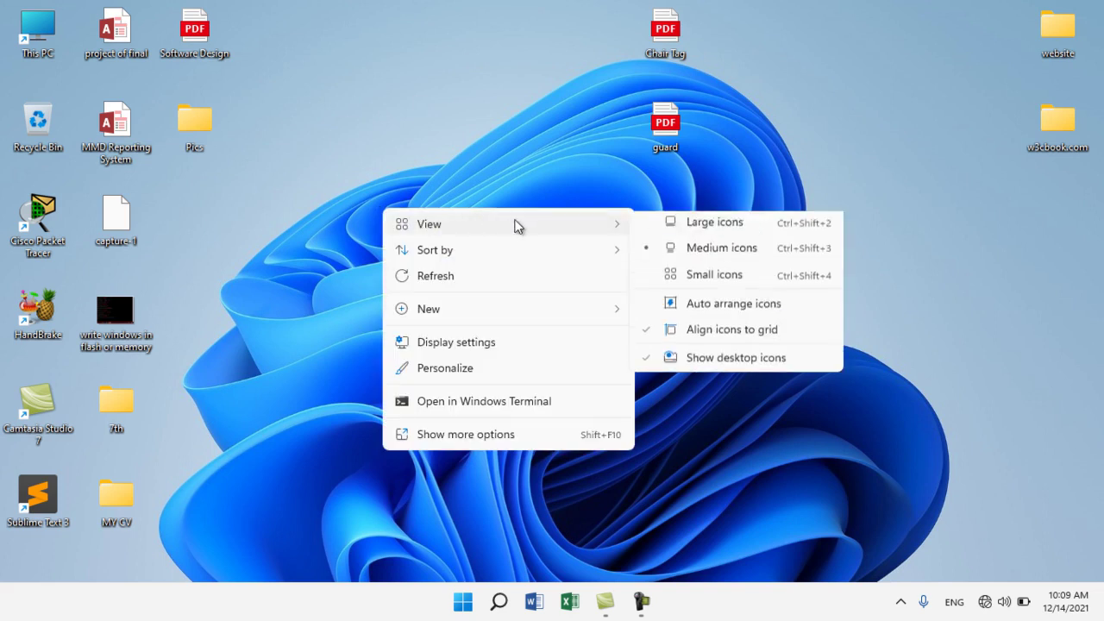
pyautogui.click(679, 312)
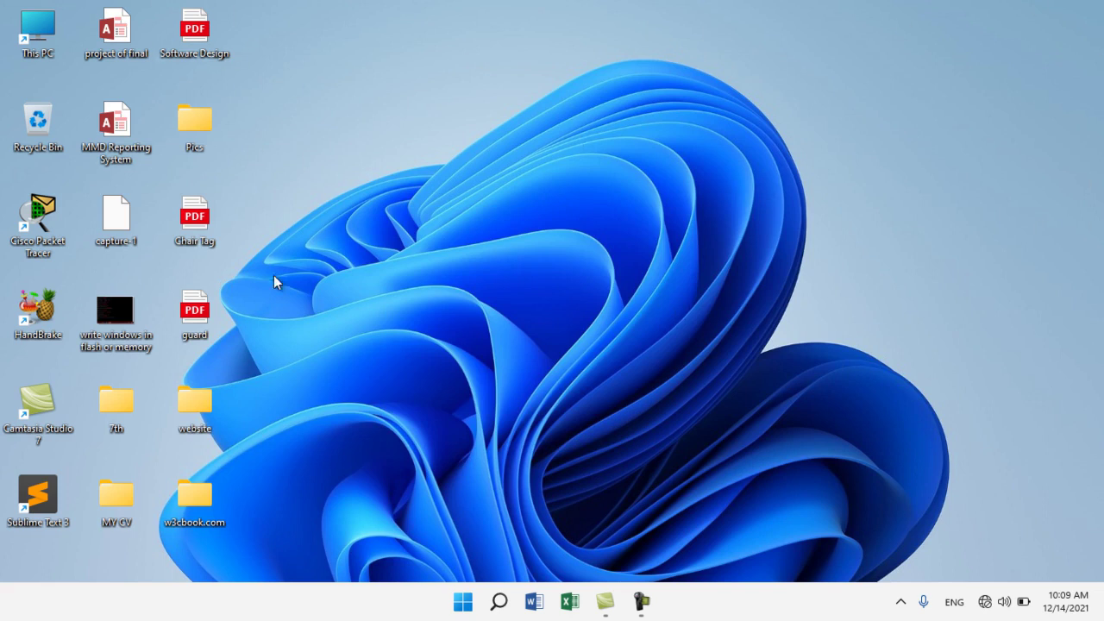
# Turn off Auto arrange icons so the desktop icons can be moved manually.
pyautogui.rightClick(386, 206)
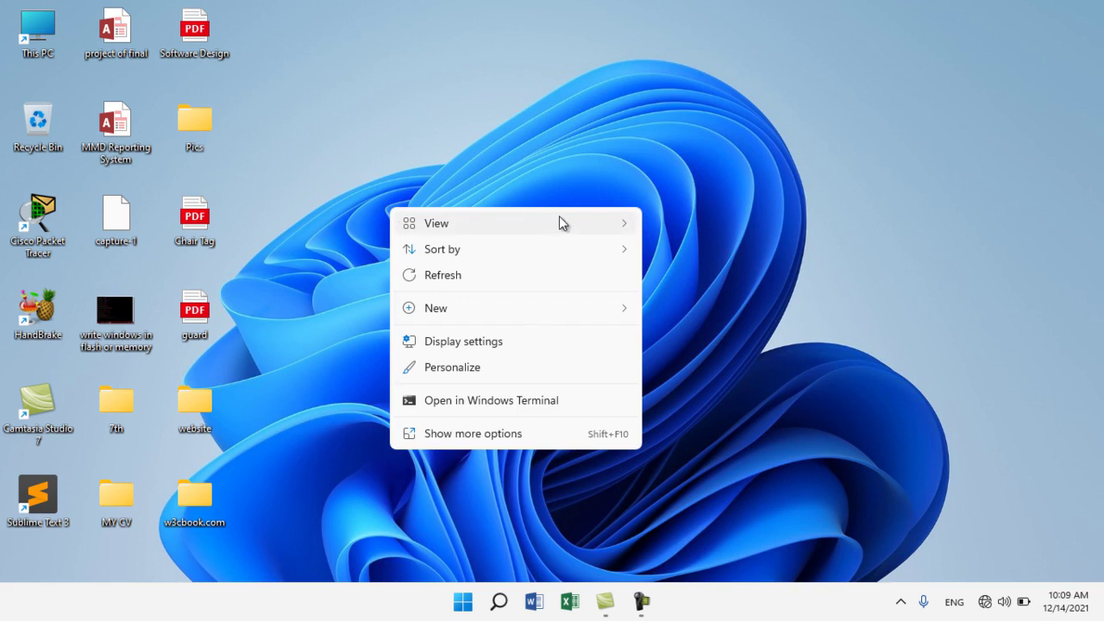
pyautogui.moveTo(583, 221)
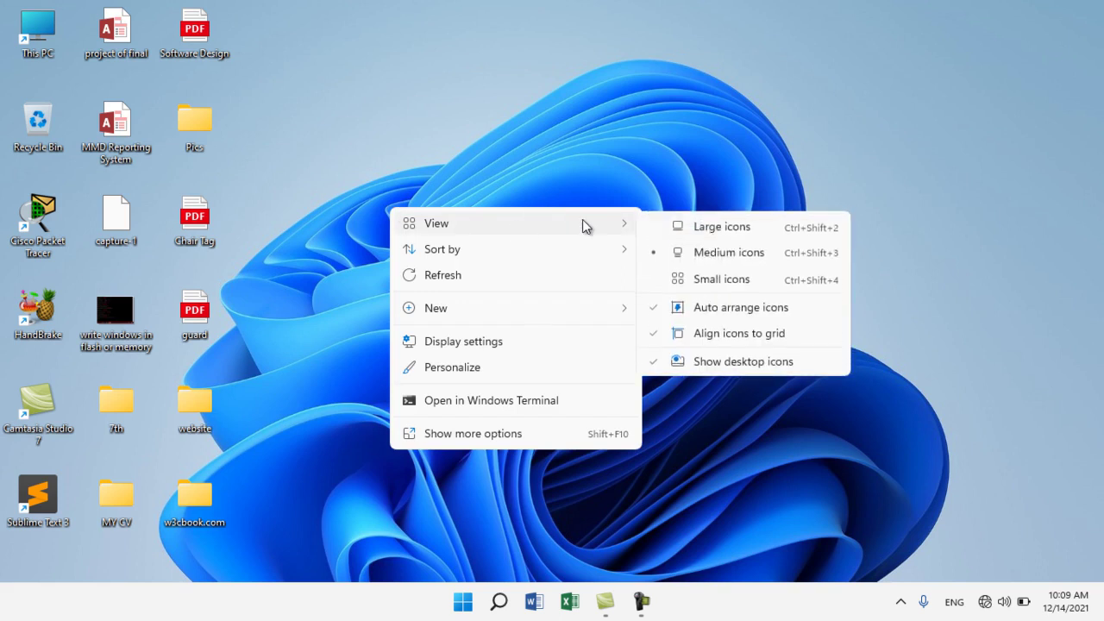
pyautogui.click(723, 321)
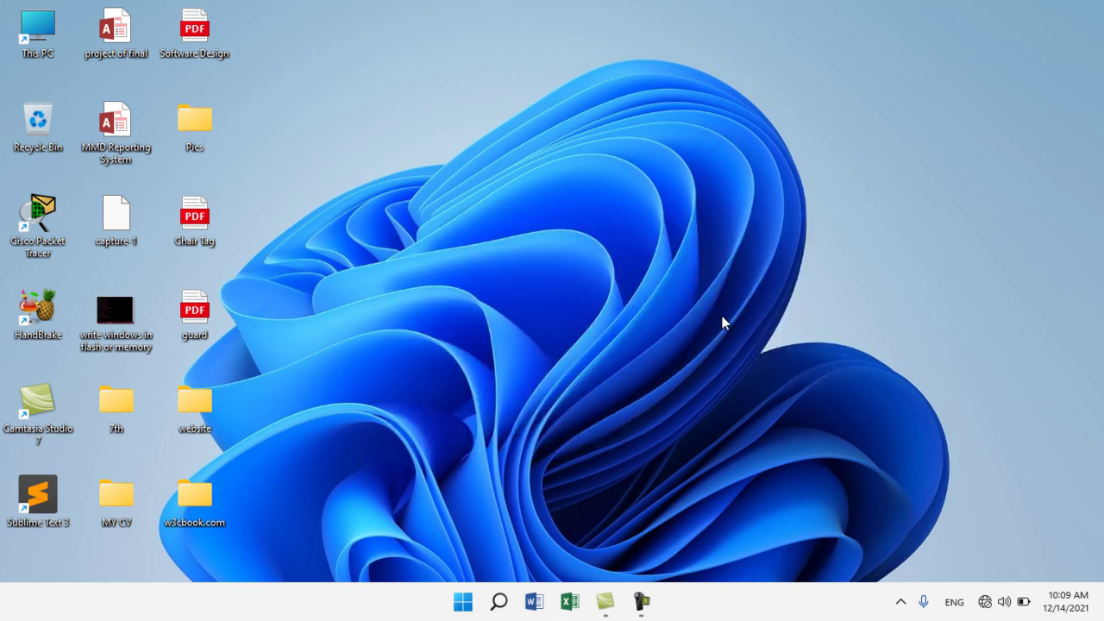
# Turn off Align icons to grid for the desktop.
pyautogui.rightClick(506, 191)
pyautogui.moveTo(673, 217)
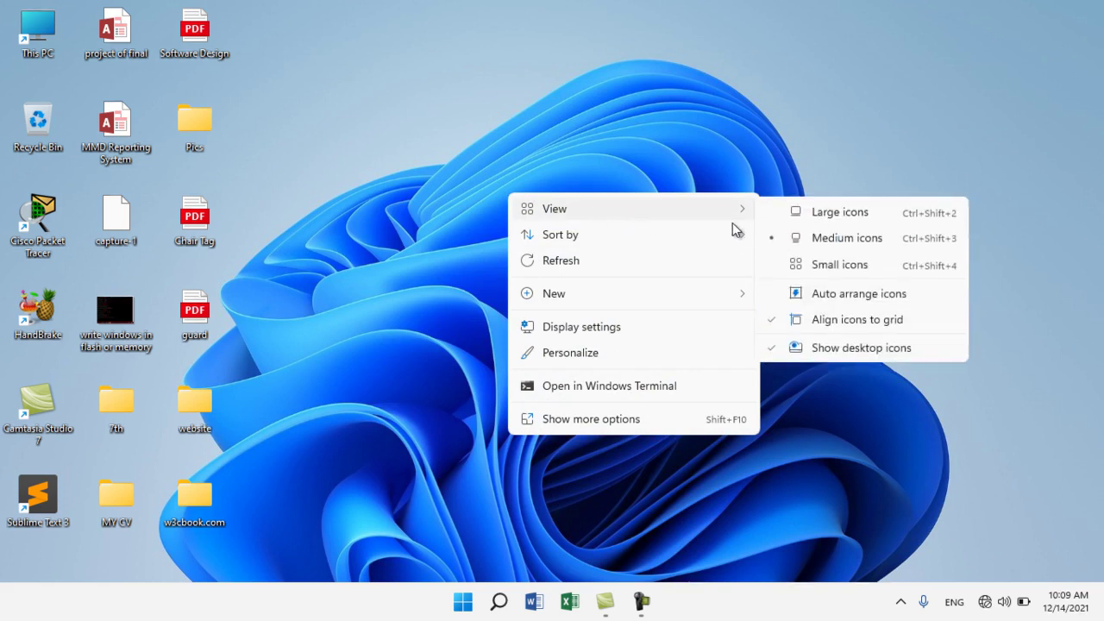
pyautogui.click(809, 329)
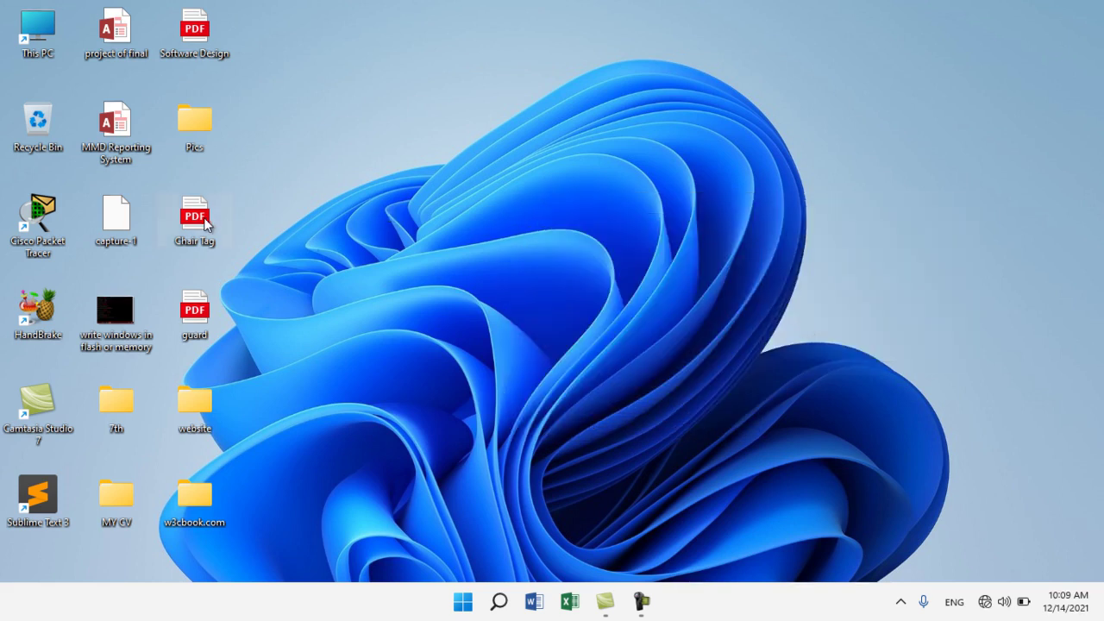
# Move the Chair Tag, guard and capture-1 icons into an overlapping, off-grid cluster just below and beside the Pics folder.
pyautogui.moveTo(200, 218); pyautogui.dragTo(225, 161)
pyautogui.moveTo(195, 308); pyautogui.dragTo(249, 180)
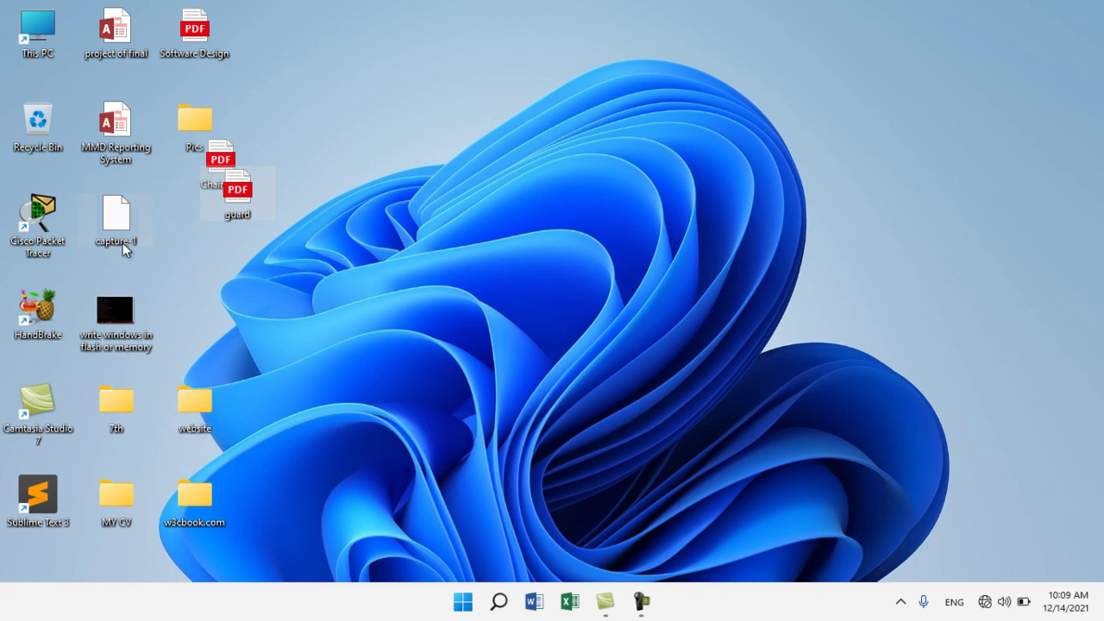
pyautogui.moveTo(118, 218); pyautogui.dragTo(243, 230)
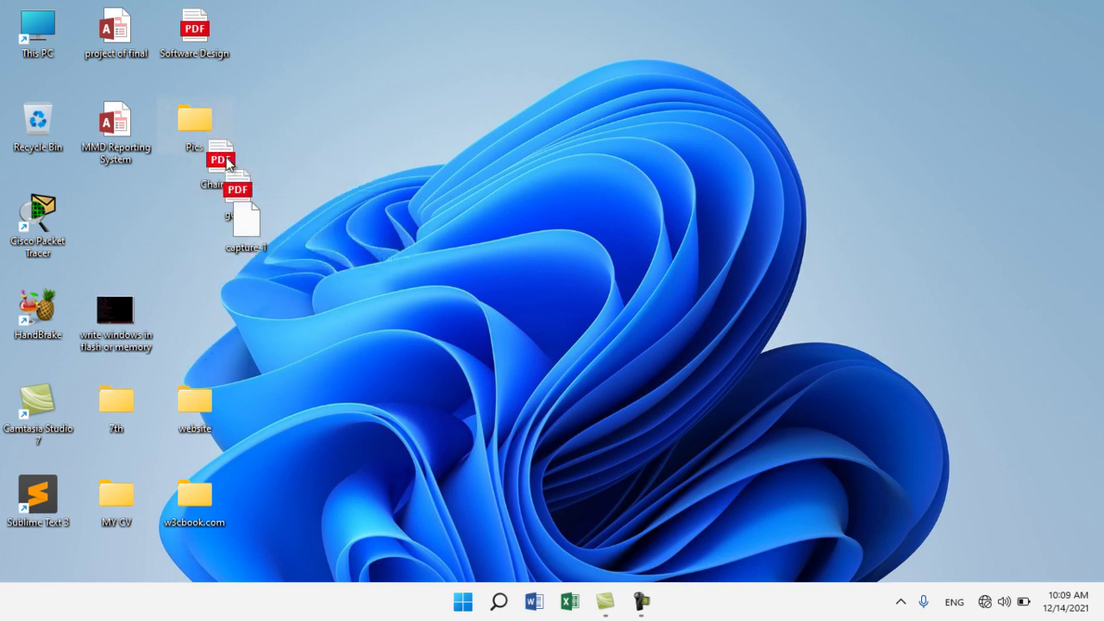
# Turn on Align icons to grid for the desktop so the overlapping icons snap into place.
pyautogui.rightClick(326, 195)
pyautogui.rightClick(496, 184)
pyautogui.moveTo(653, 203)
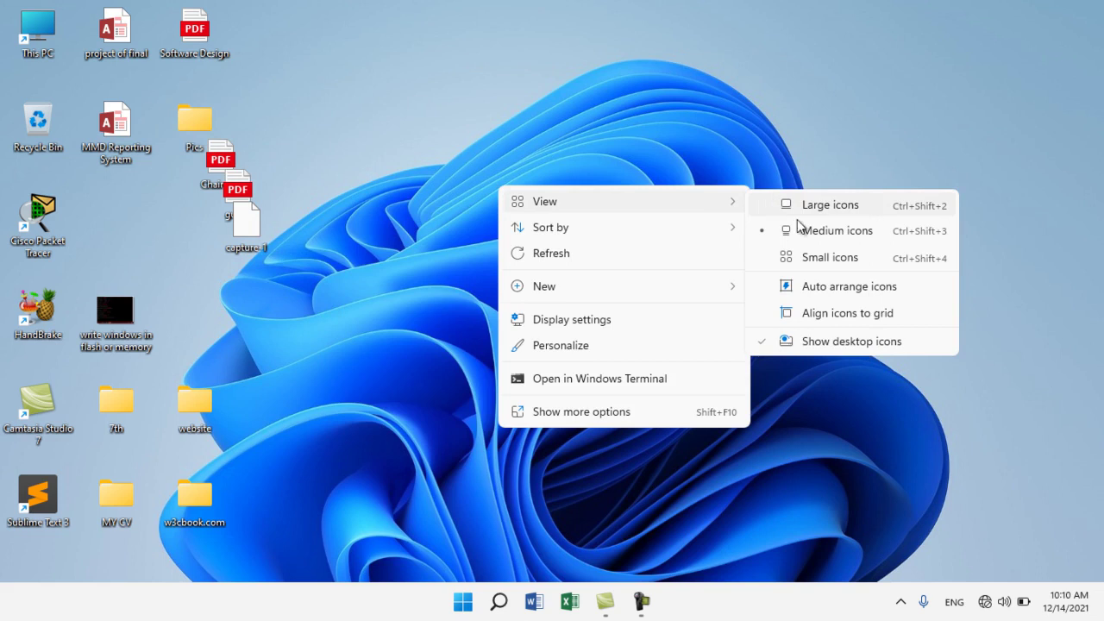
pyautogui.click(812, 314)
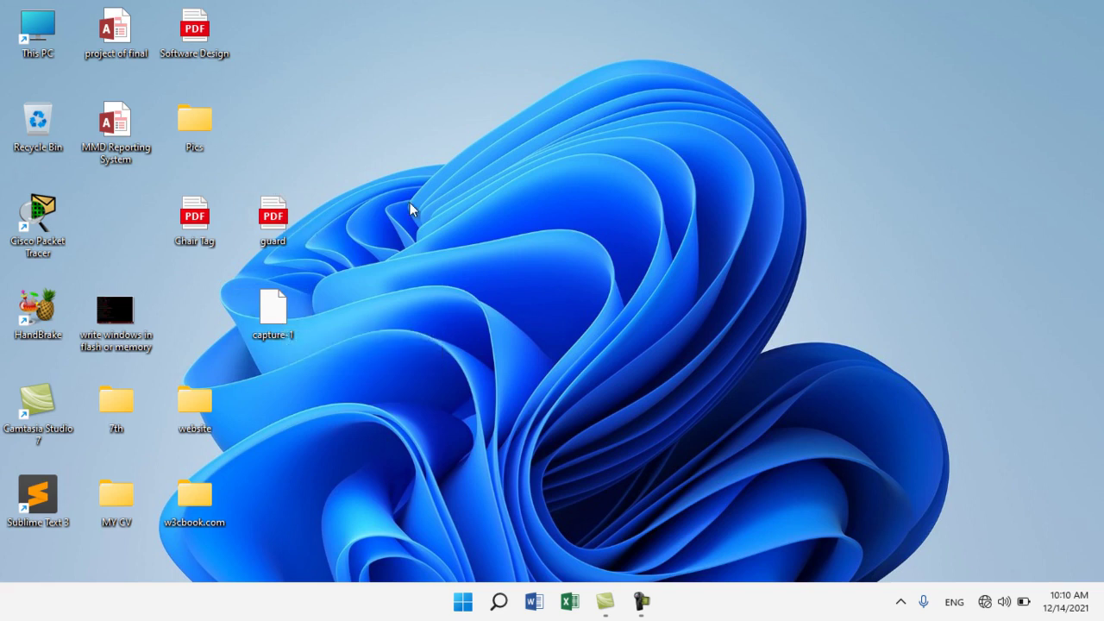
# Hide all the desktop icons by turning off Show desktop icons, and show them again.
pyautogui.rightClick(411, 209)
pyautogui.moveTo(567, 226)
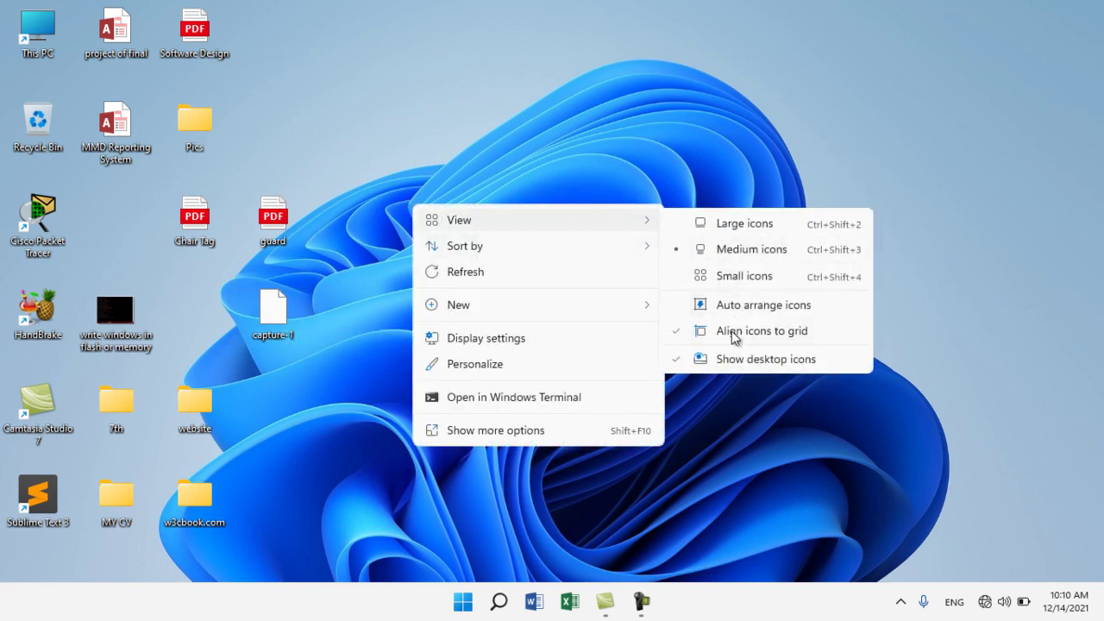
pyautogui.click(722, 362)
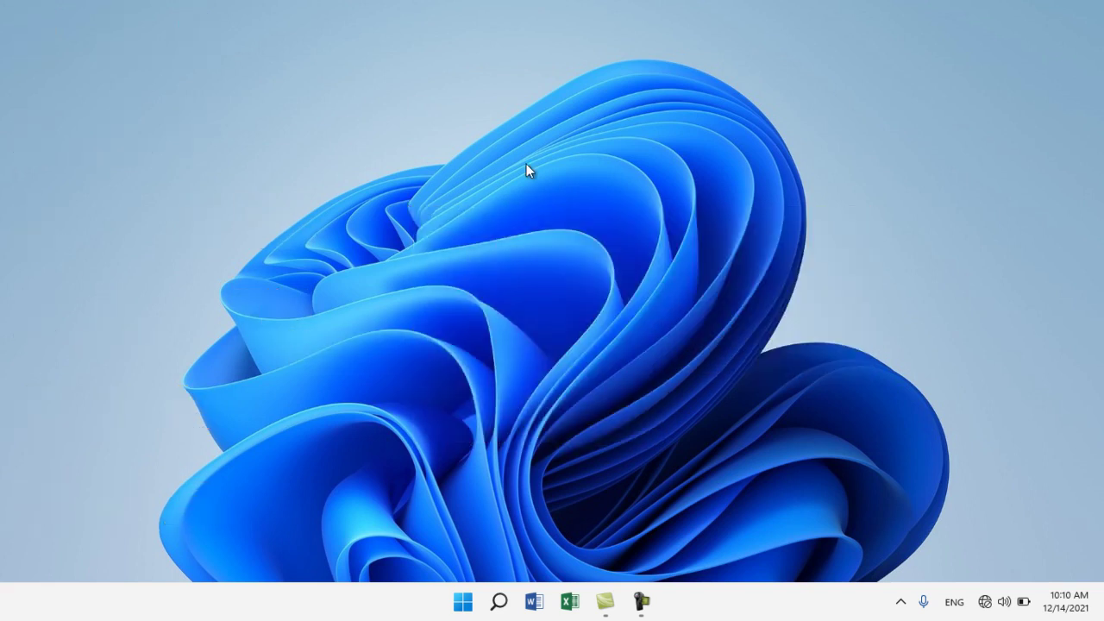
pyautogui.rightClick(526, 165)
pyautogui.moveTo(670, 195)
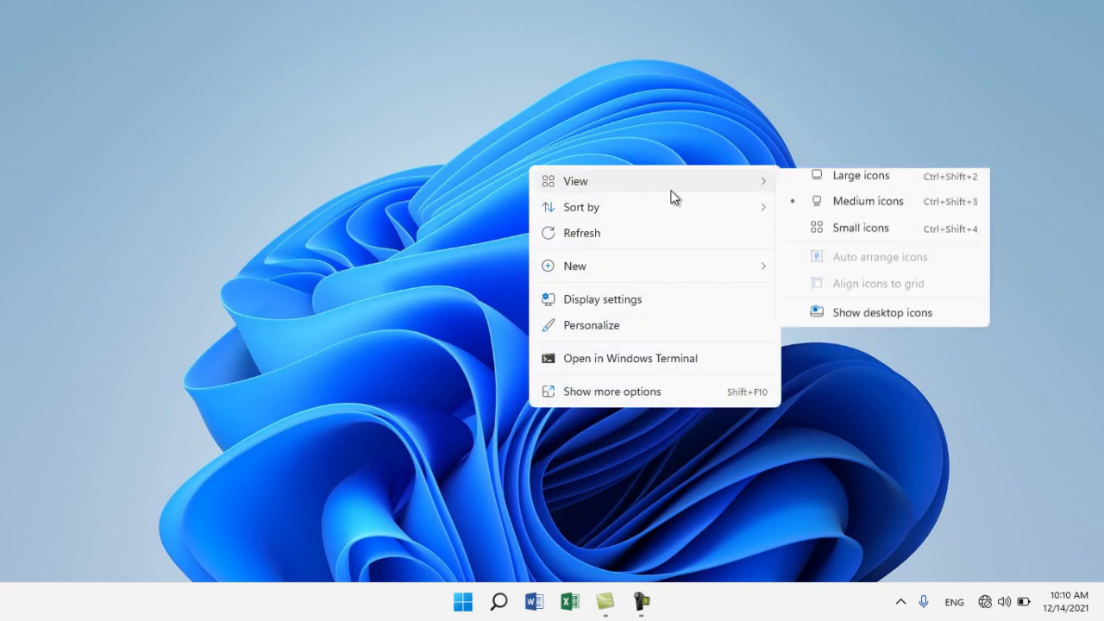
pyautogui.click(816, 321)
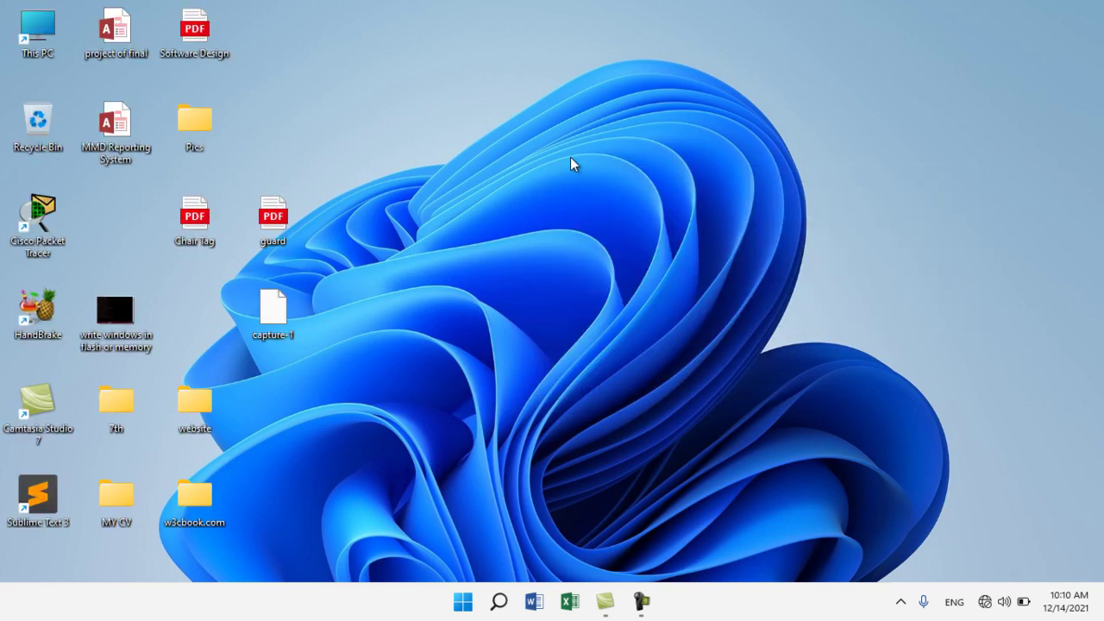
# Sort the desktop icons by name.
pyautogui.rightClick(570, 165)
pyautogui.moveTo(663, 205)
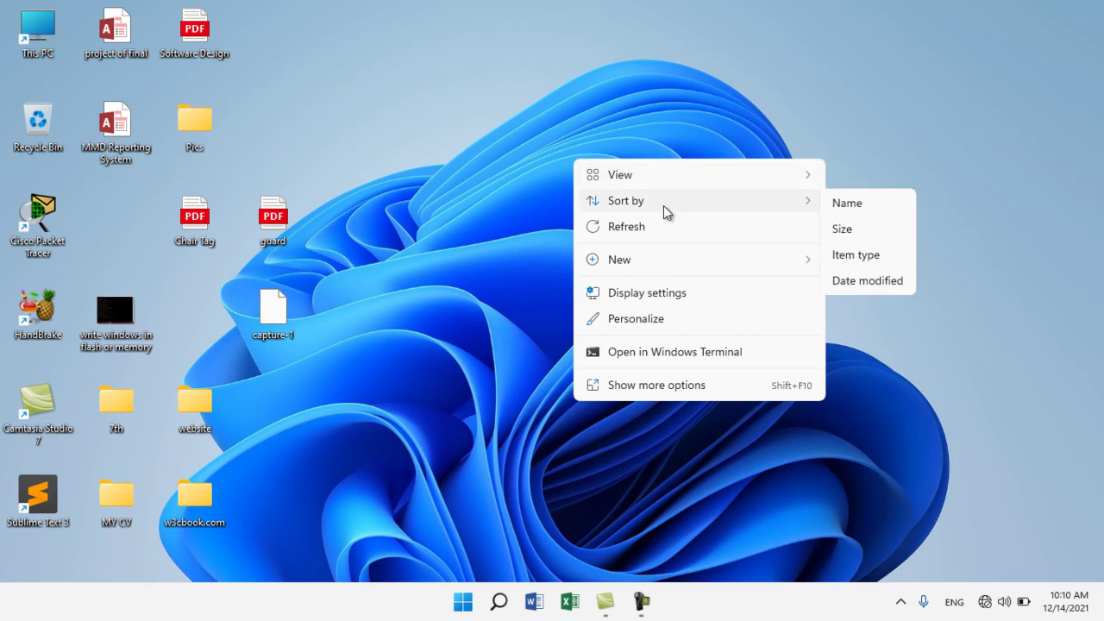
pyautogui.click(842, 209)
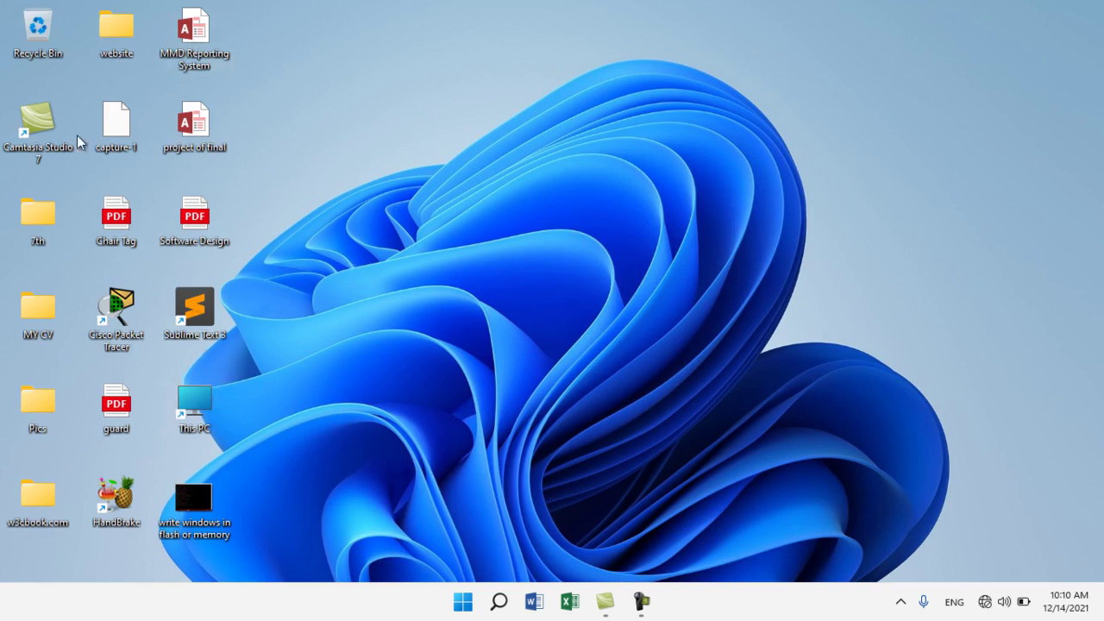
# Sort the desktop icons by size.
pyautogui.rightClick(363, 211)
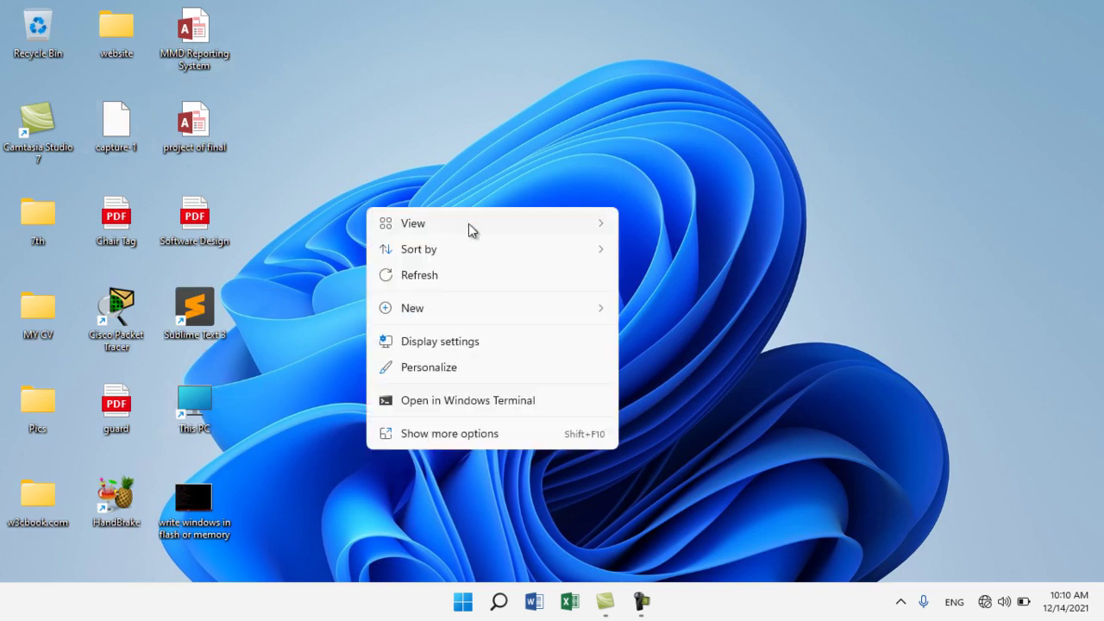
pyautogui.moveTo(547, 261)
pyautogui.click(641, 284)
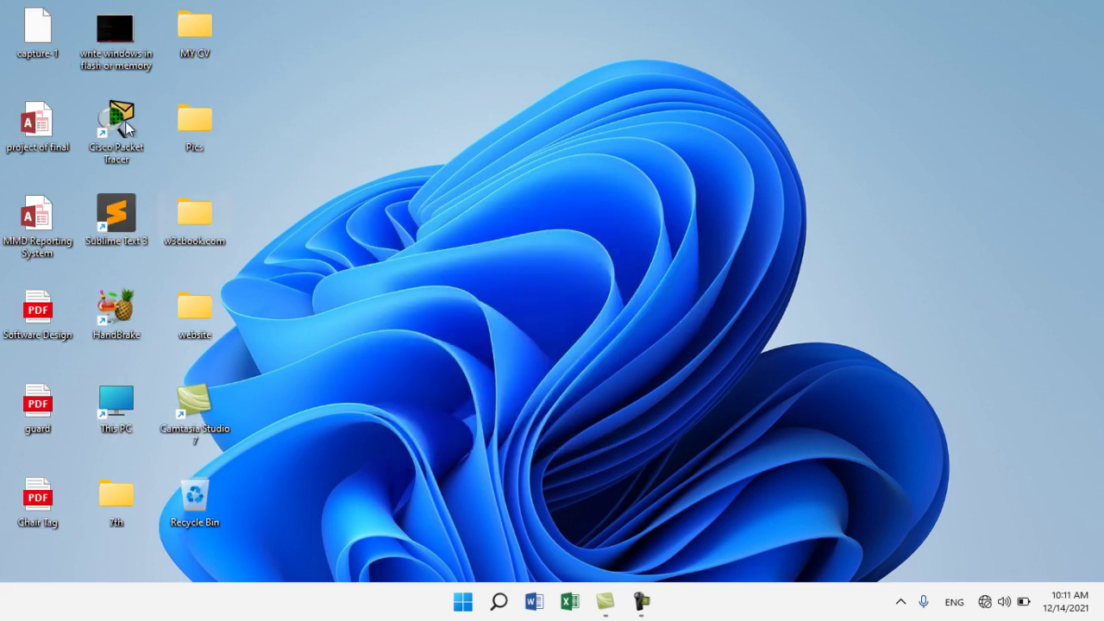
# Sort the desktop icons by item type.
pyautogui.rightClick(337, 159)
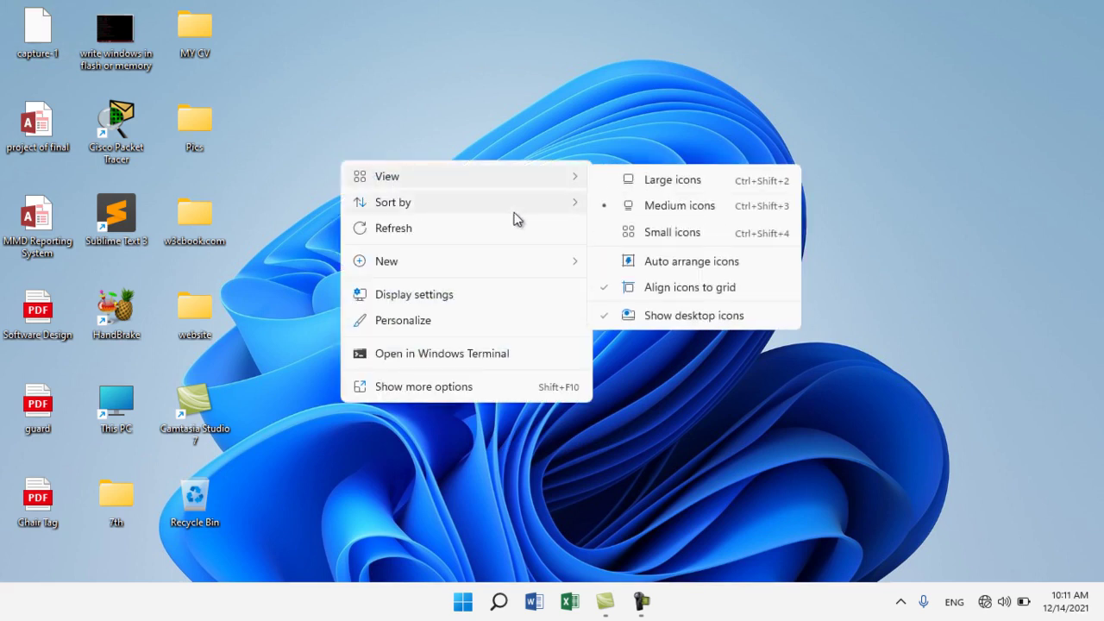
pyautogui.moveTo(530, 208)
pyautogui.click(629, 259)
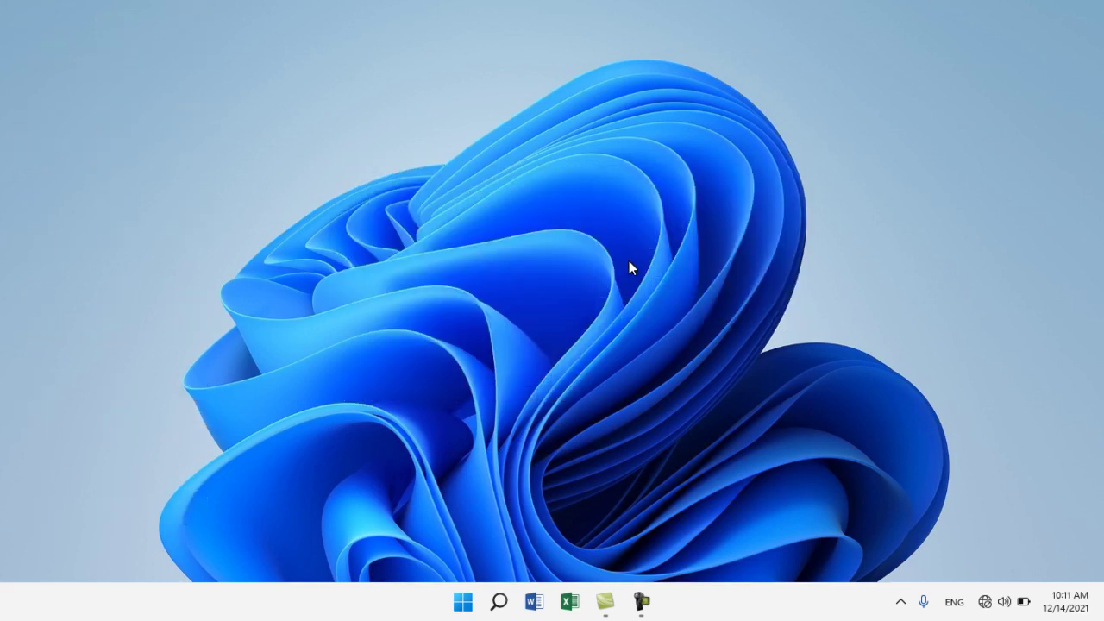
# Sort the desktop icons by date modified.
pyautogui.rightClick(582, 227)
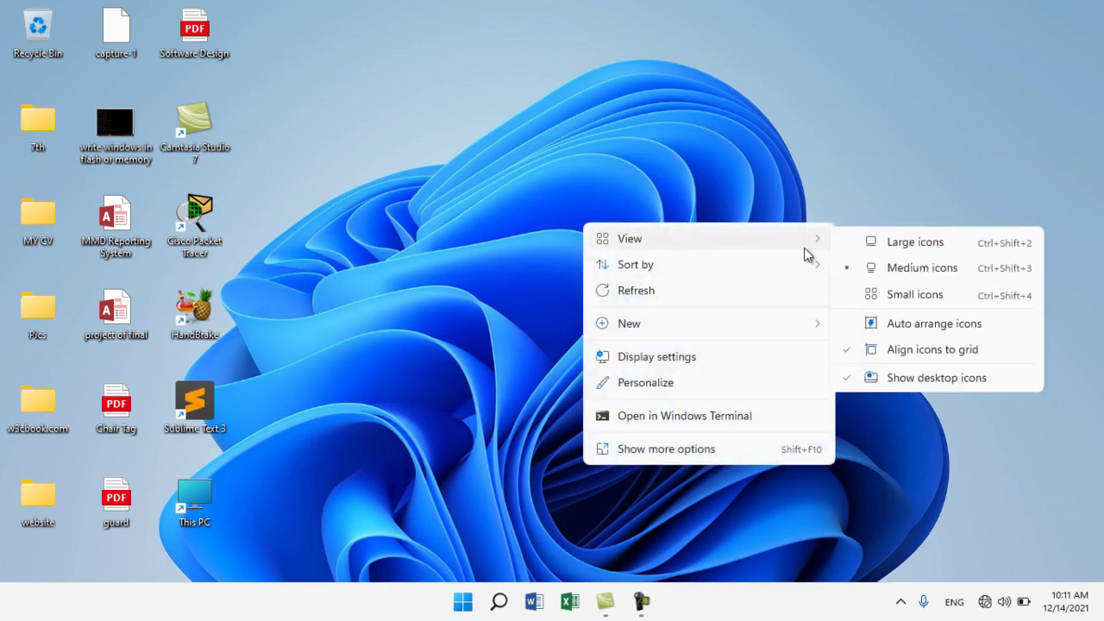
pyautogui.moveTo(768, 270)
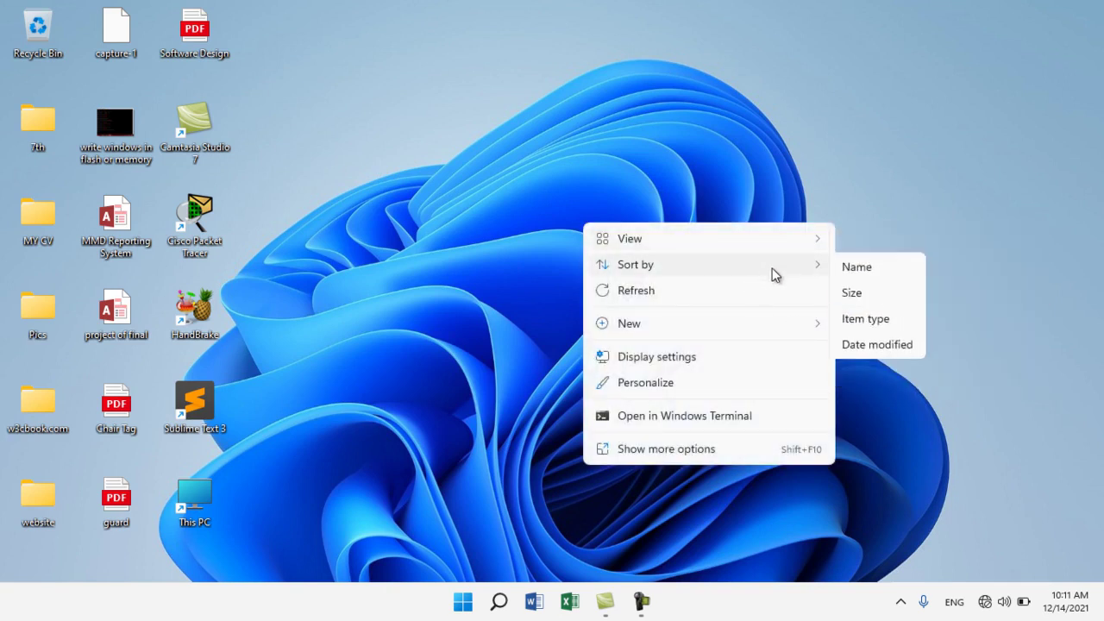
pyautogui.click(873, 345)
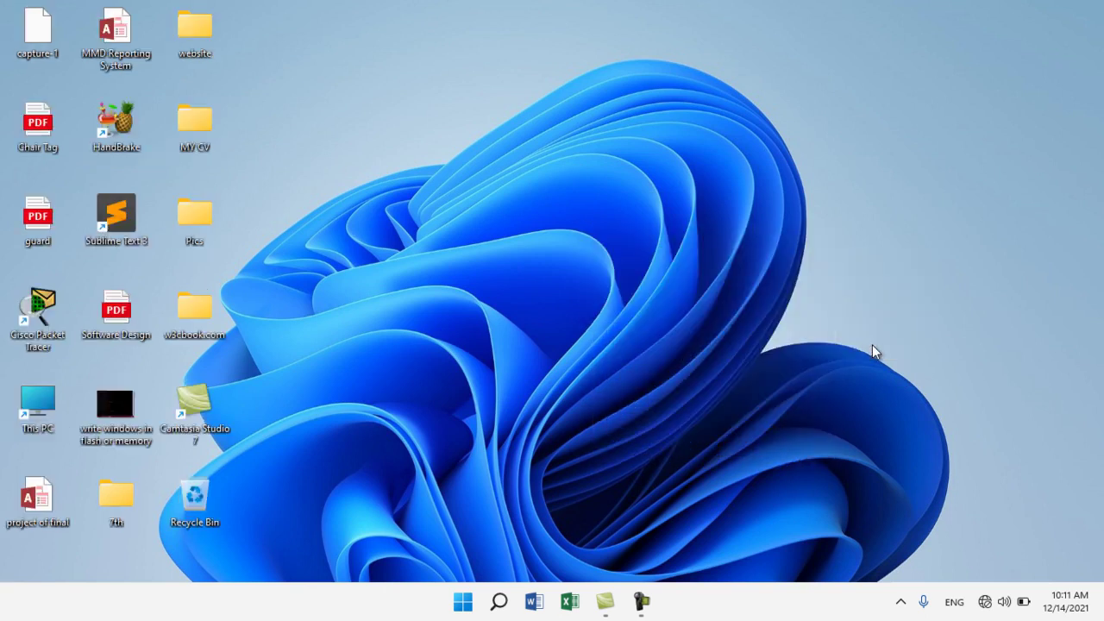
pyautogui.moveTo(35, 45)
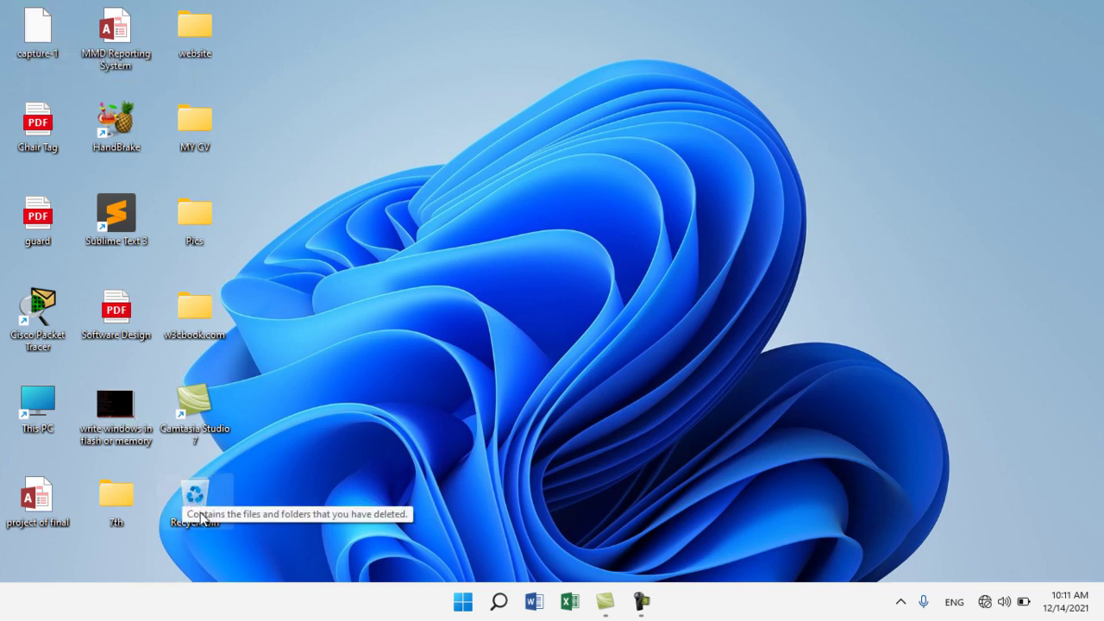
# Refresh the desktop four times in a row.
pyautogui.rightClick(488, 170)
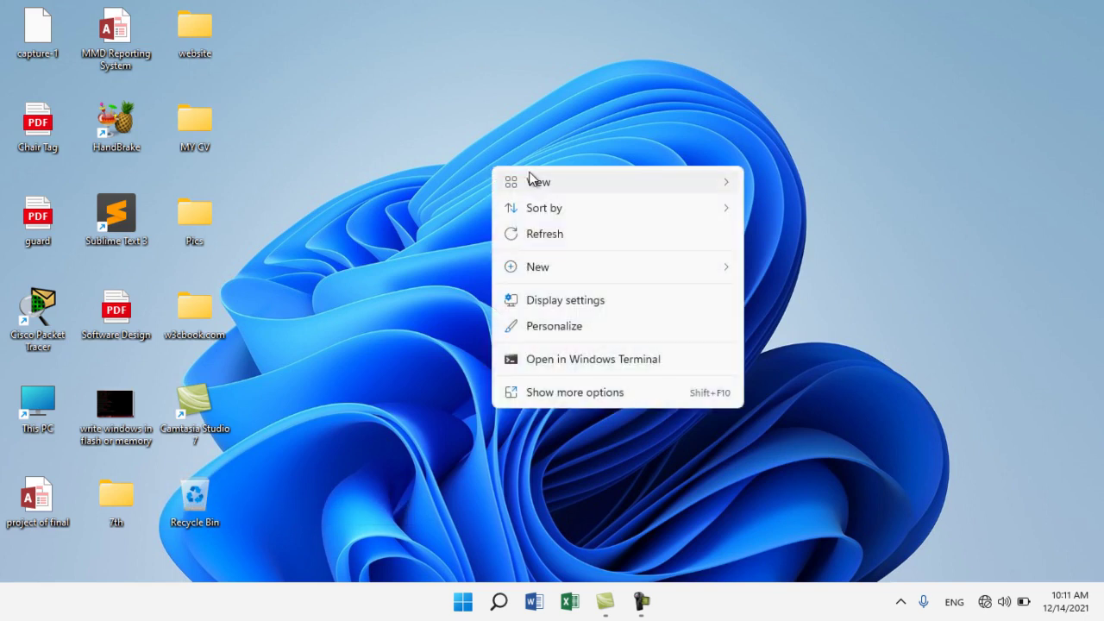
pyautogui.moveTo(558, 217)
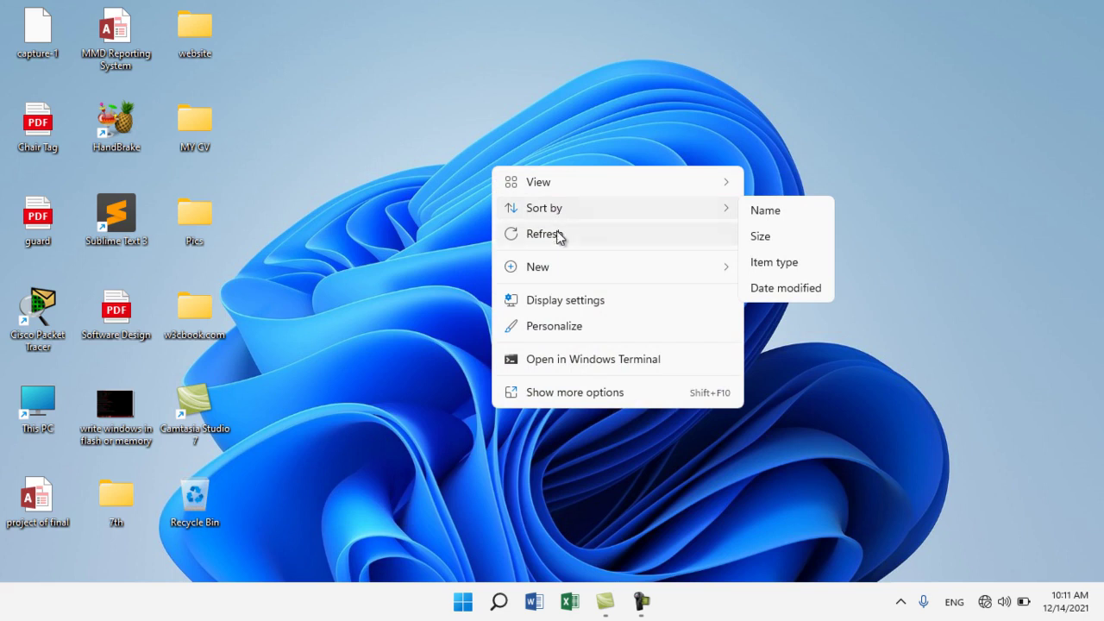
pyautogui.click(553, 233)
pyautogui.rightClick(535, 223)
pyautogui.click(569, 297)
pyautogui.rightClick(508, 235)
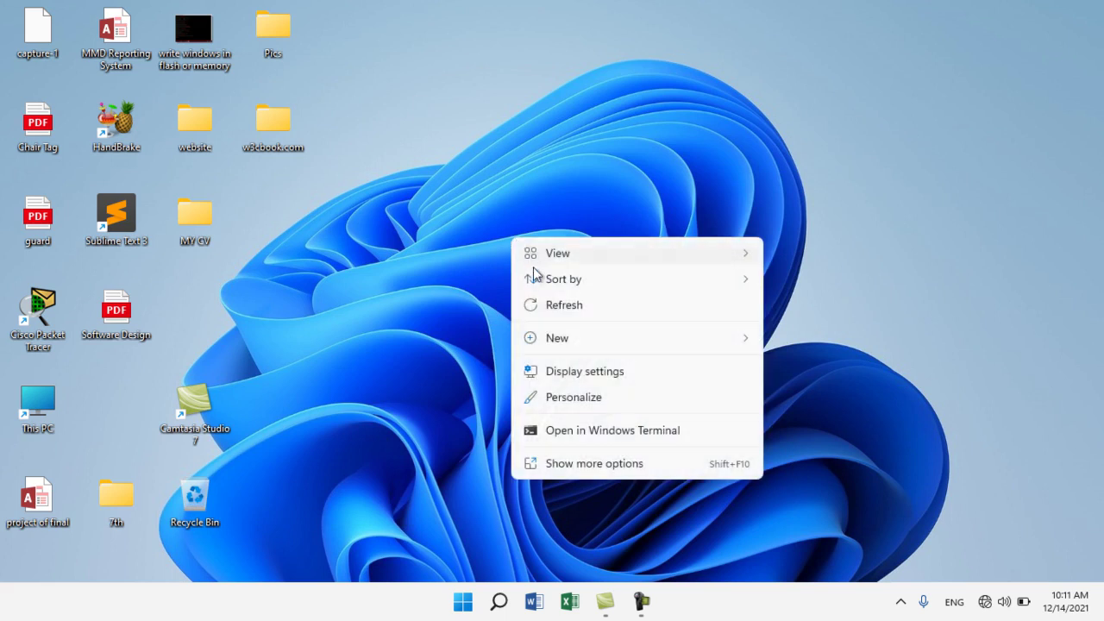
pyautogui.click(543, 304)
pyautogui.rightClick(514, 225)
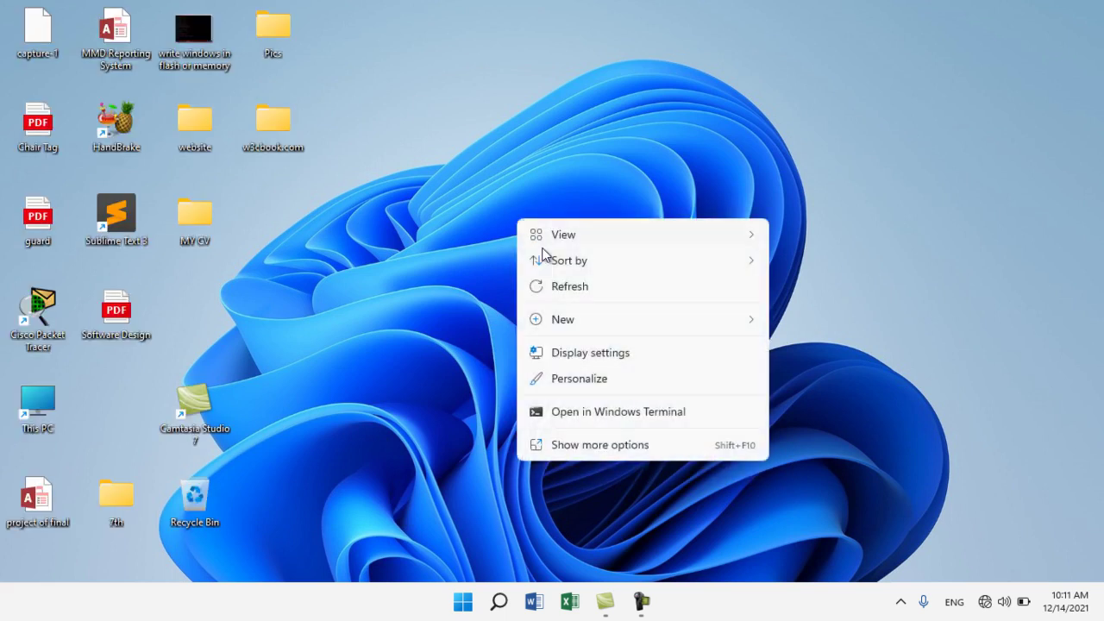
pyautogui.click(556, 295)
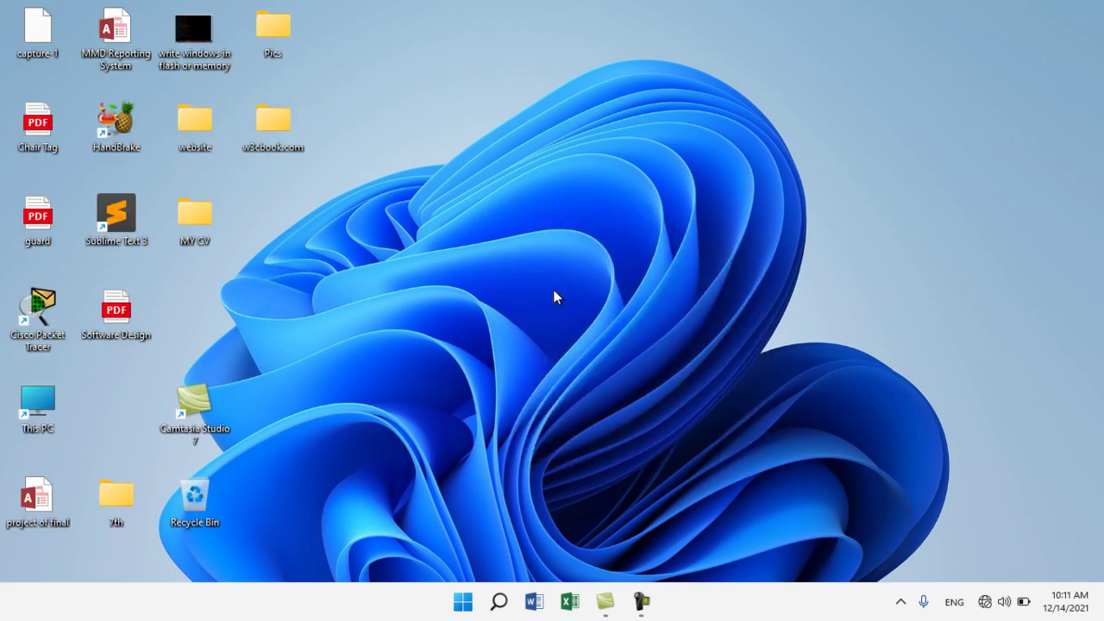
# Create a new folder on the desktop and keep its default name, New folder.
pyautogui.rightClick(515, 210)
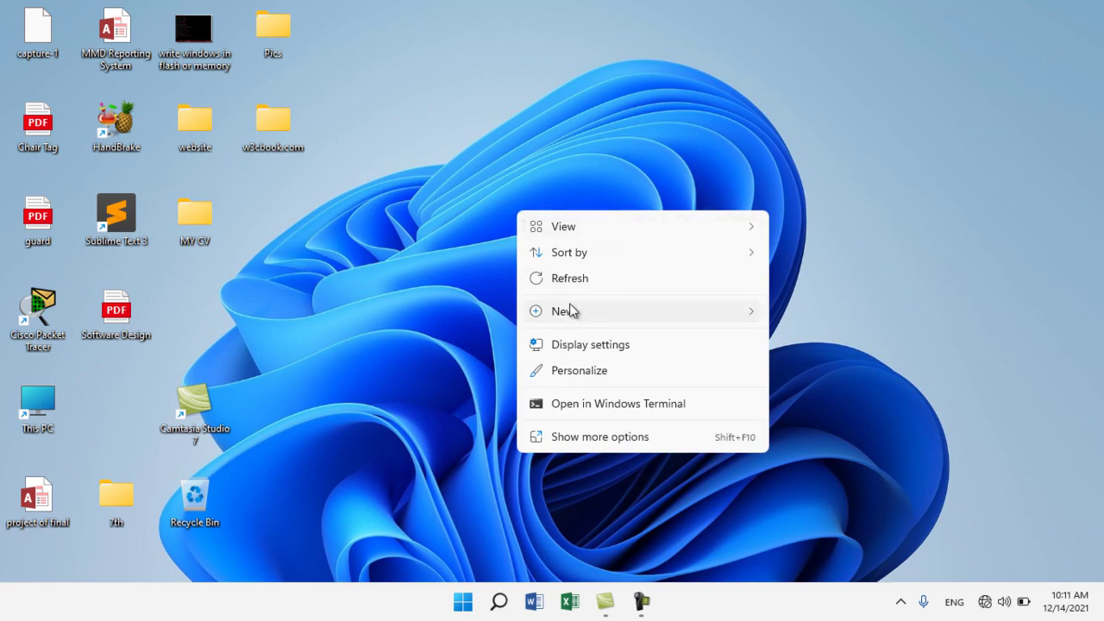
pyautogui.moveTo(570, 306)
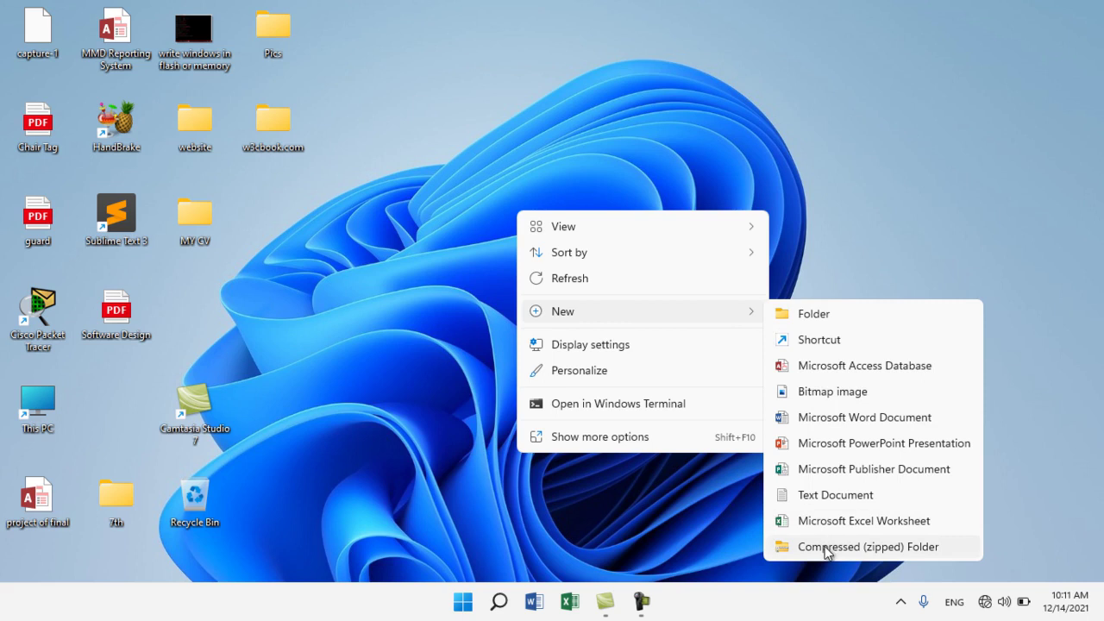
pyautogui.click(816, 318)
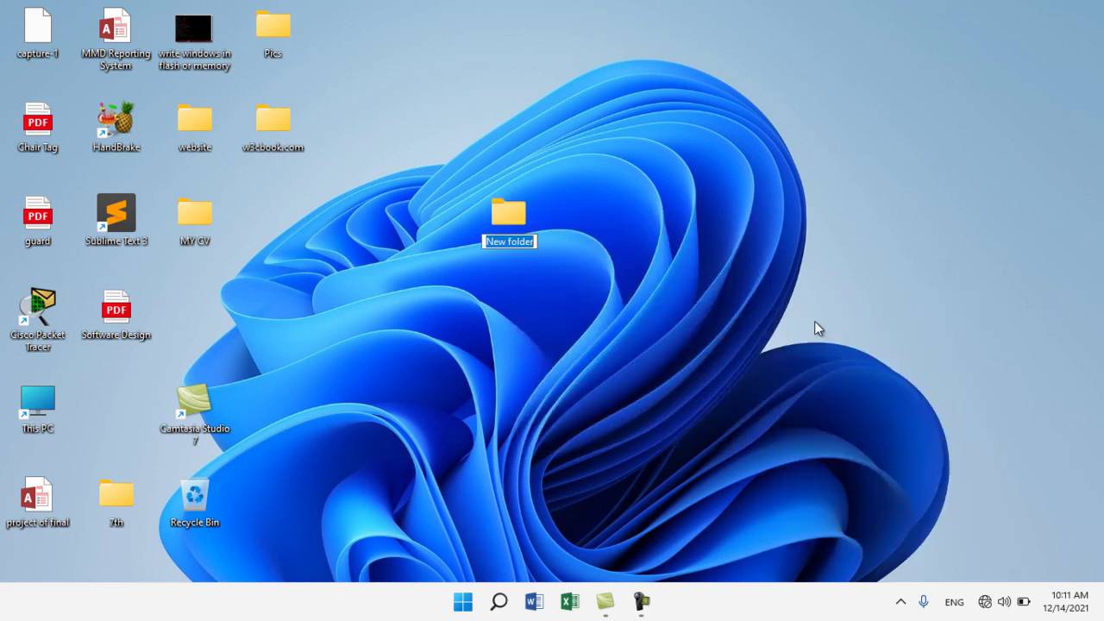
pyautogui.press('Return')
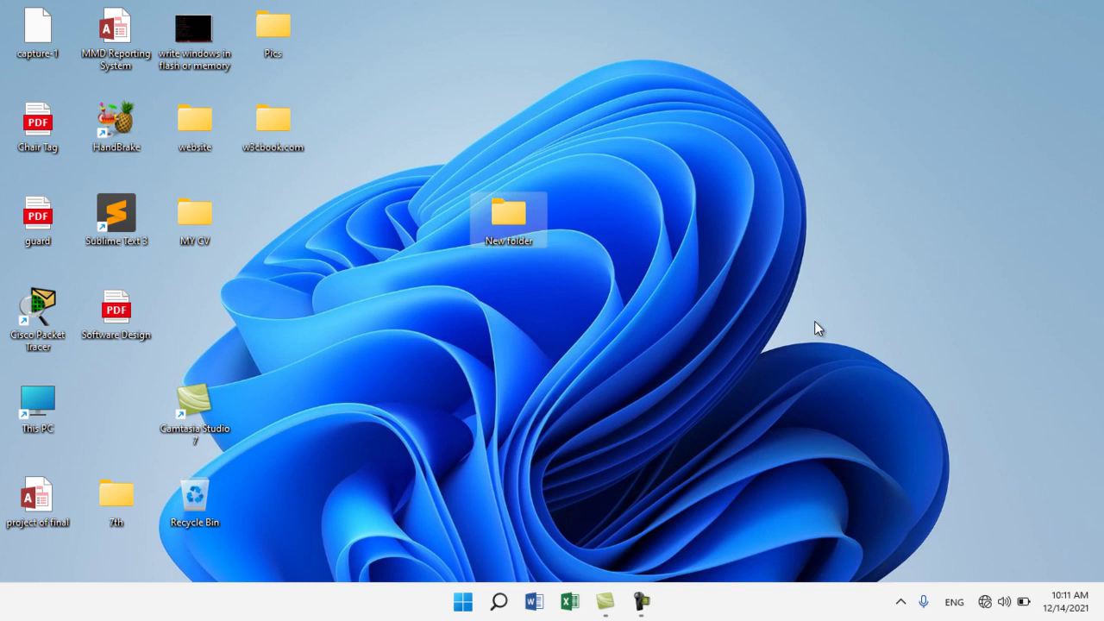
# Open the new desktop folder to view its contents, close its window and deselect the folder.
pyautogui.press('Return')
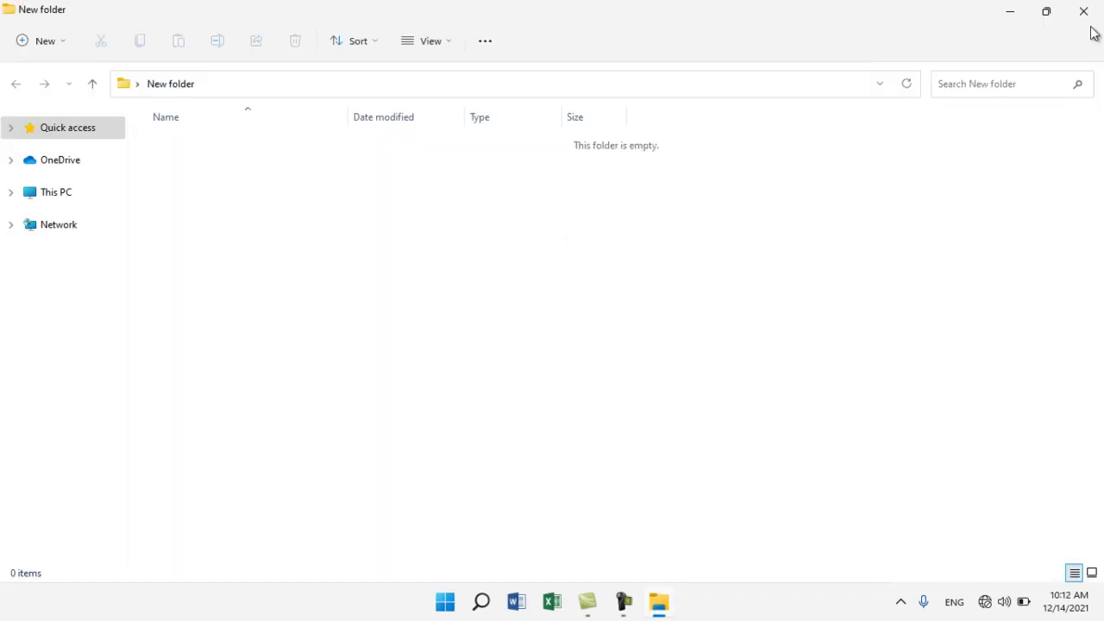
pyautogui.click(1102, 11)
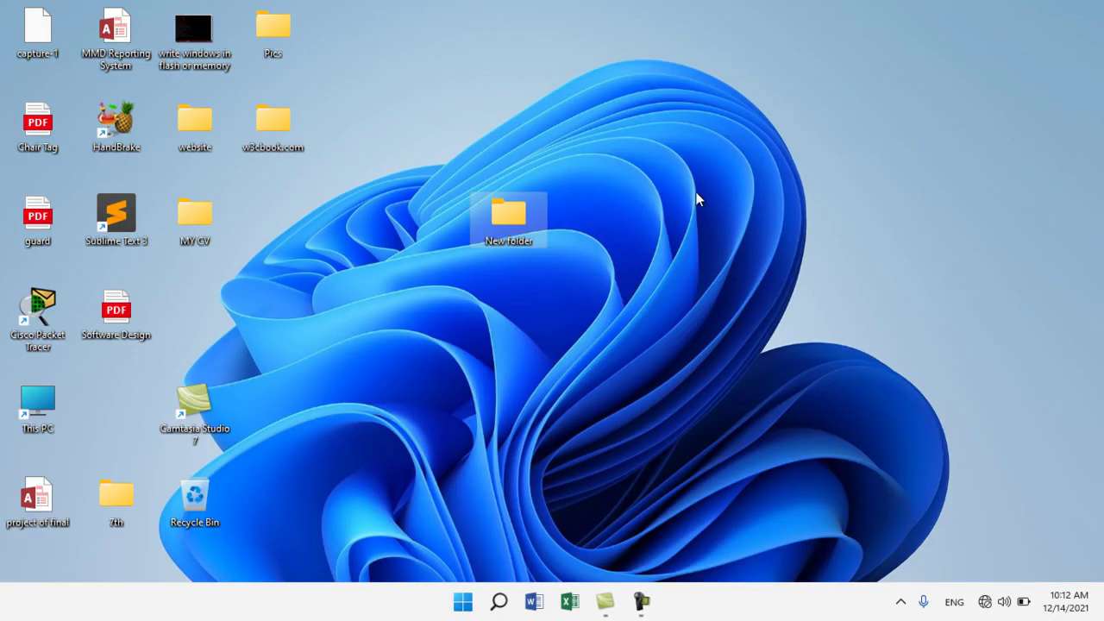
pyautogui.click(595, 157)
# Open the display settings from the desktop and lower the built-in display's brightness to 71.
pyautogui.rightClick(594, 157)
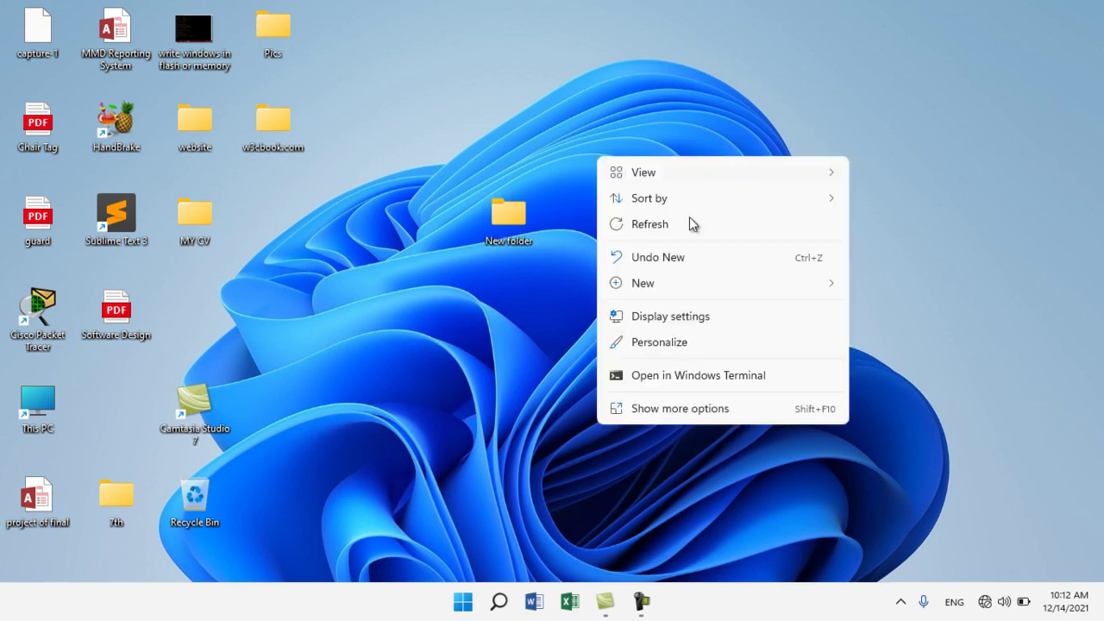
pyautogui.moveTo(737, 299)
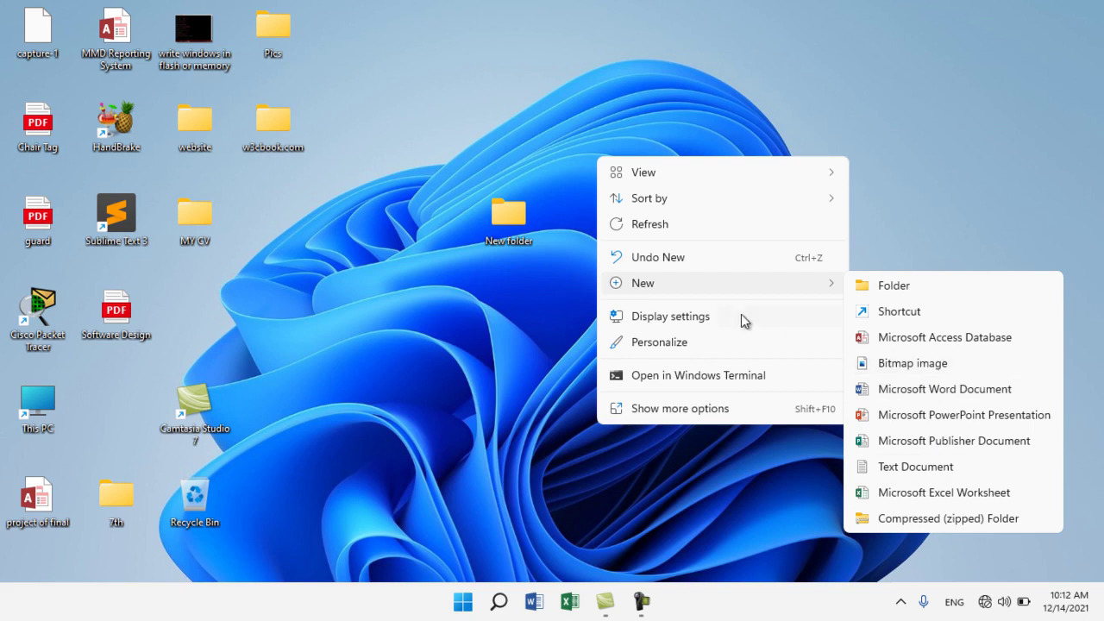
pyautogui.click(694, 316)
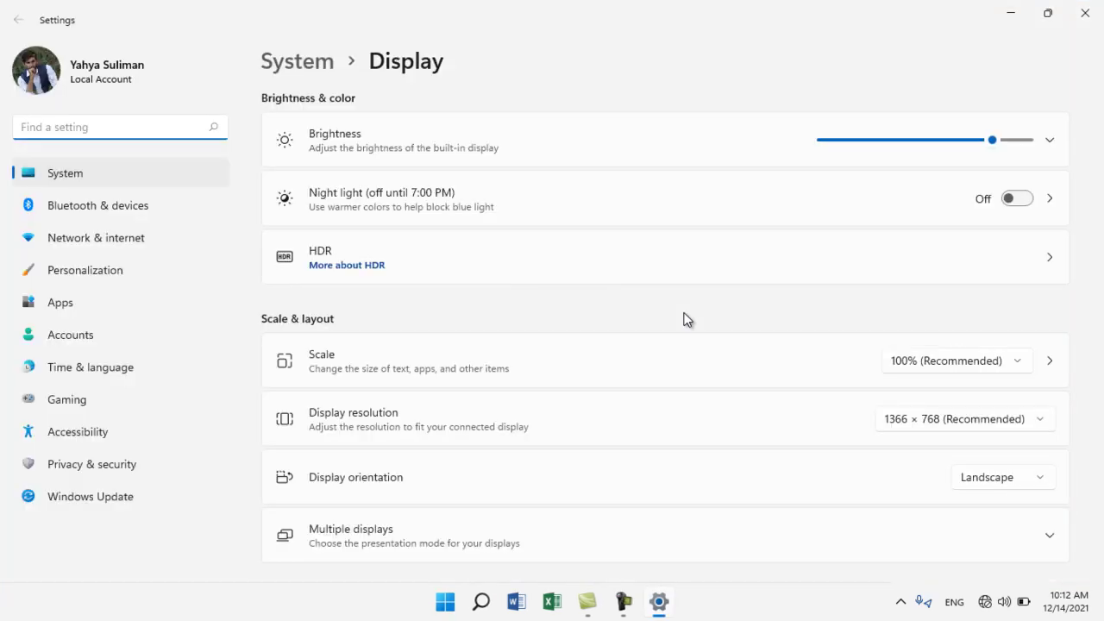
pyautogui.moveTo(996, 143); pyautogui.dragTo(973, 150)
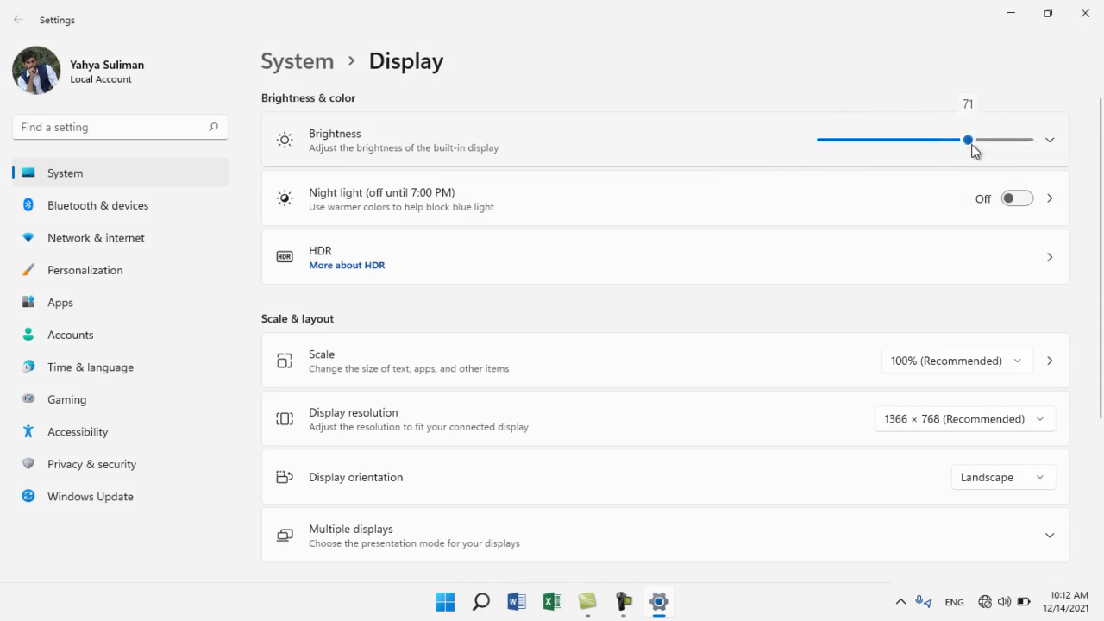
# Turn Night light on and switch it off again.
pyautogui.click(1022, 200)
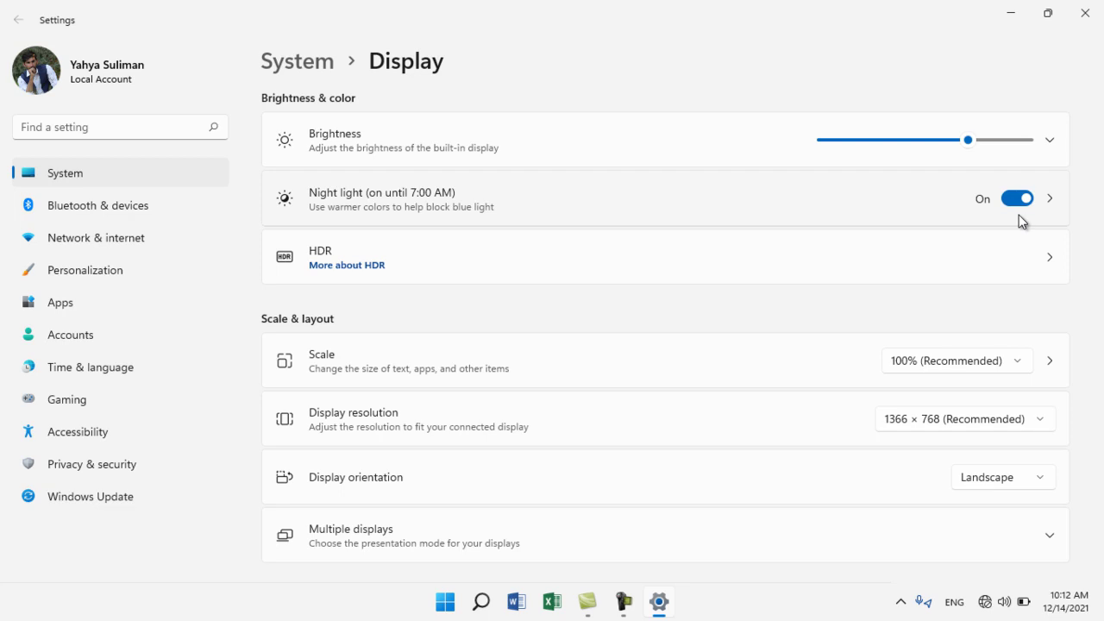
pyautogui.click(1016, 198)
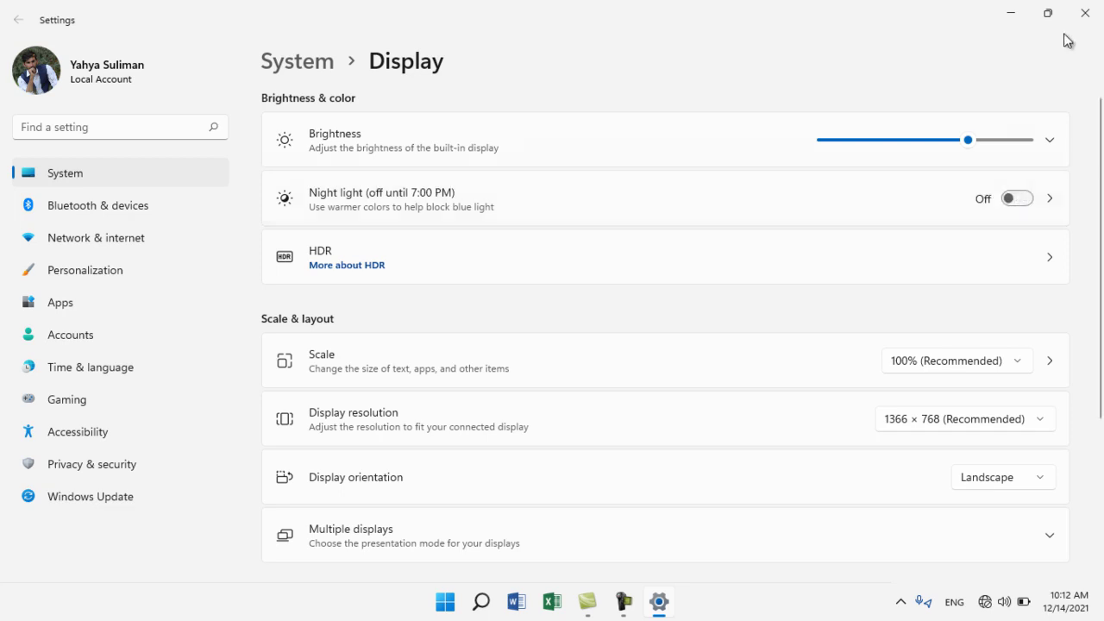
# Close the display settings and open the Personalization settings from the desktop.
pyautogui.click(1086, 13)
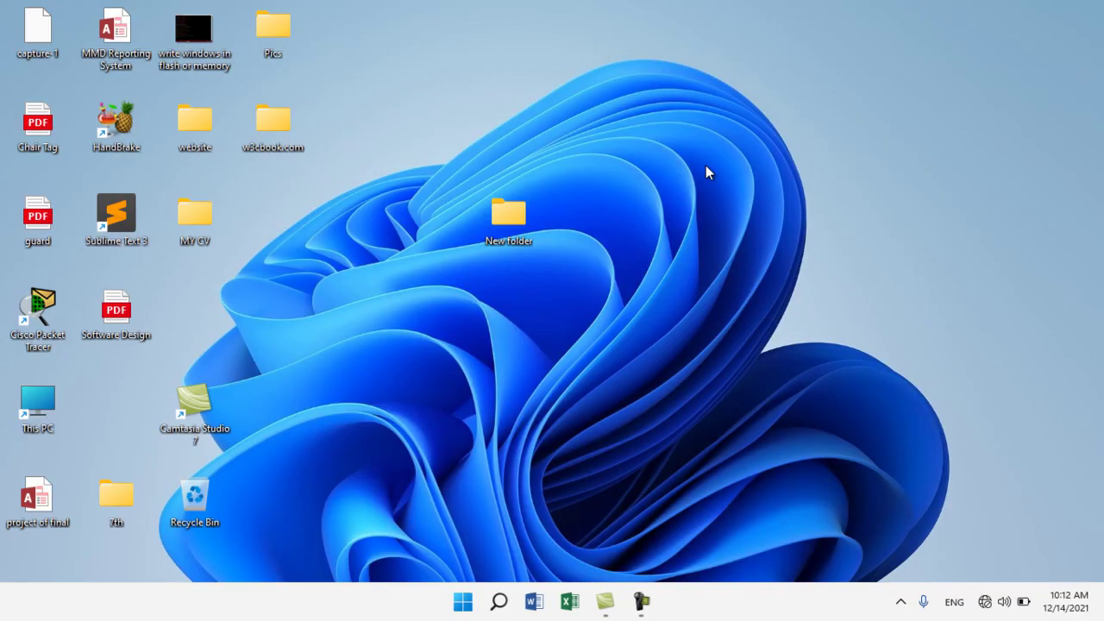
pyautogui.rightClick(706, 165)
pyautogui.click(750, 349)
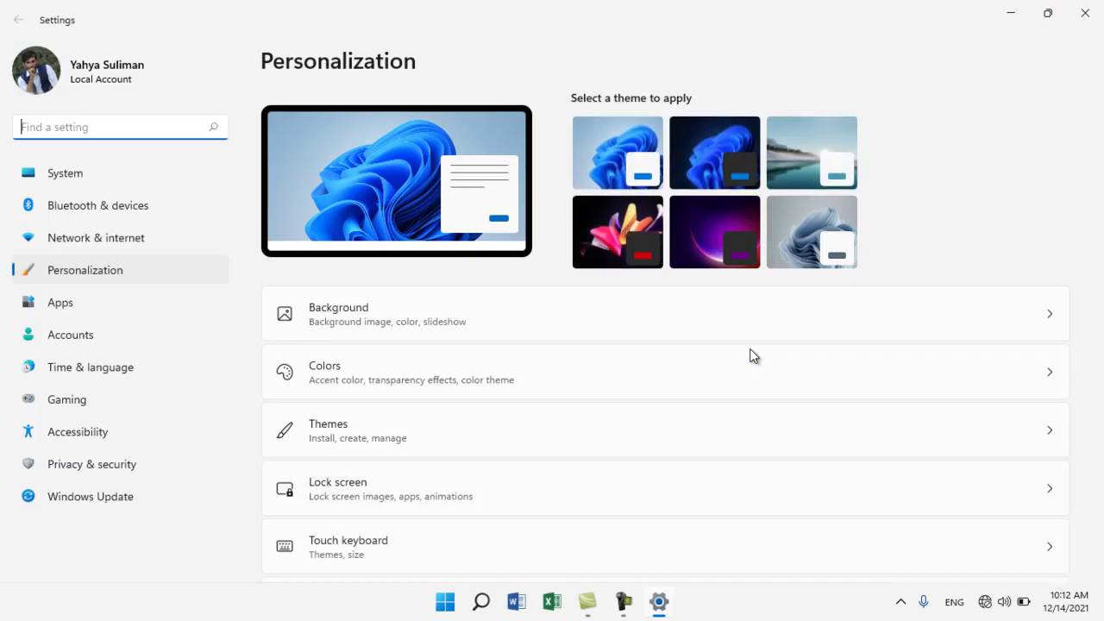
# Apply the dark theme with the colourful flower, view it, and switch back to the light theme with the blue bloom.
pyautogui.click(640, 256)
pyautogui.doubleClick(937, 13)
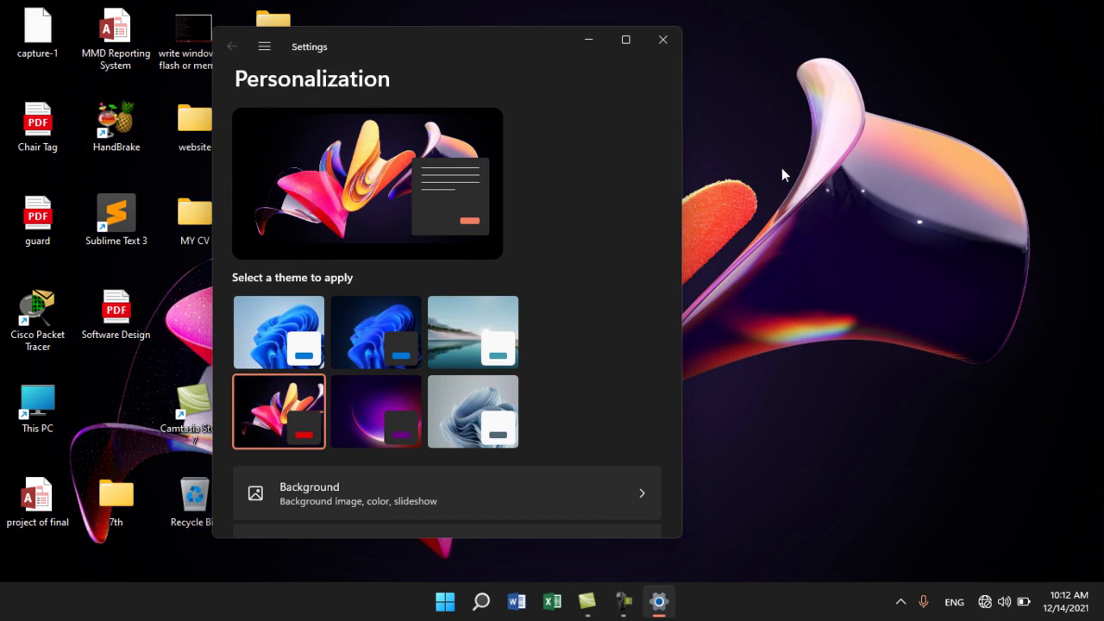
pyautogui.click(618, 41)
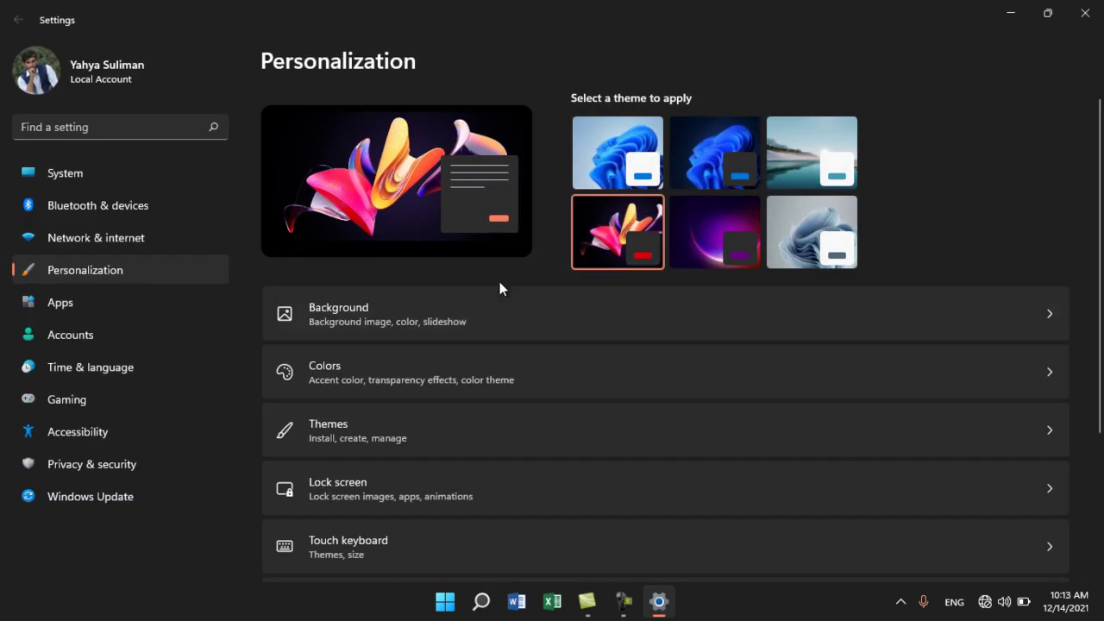
pyautogui.click(618, 151)
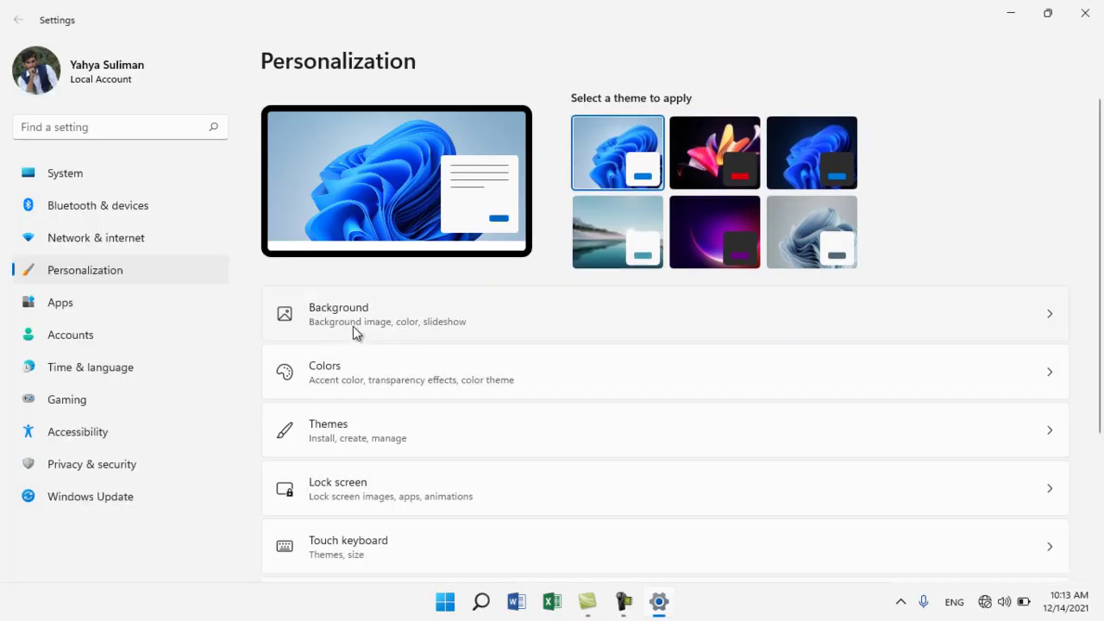
# Open the Background settings, set the recent portrait photo as desktop background, view it on the desktop and return to the settings.
pyautogui.click(376, 328)
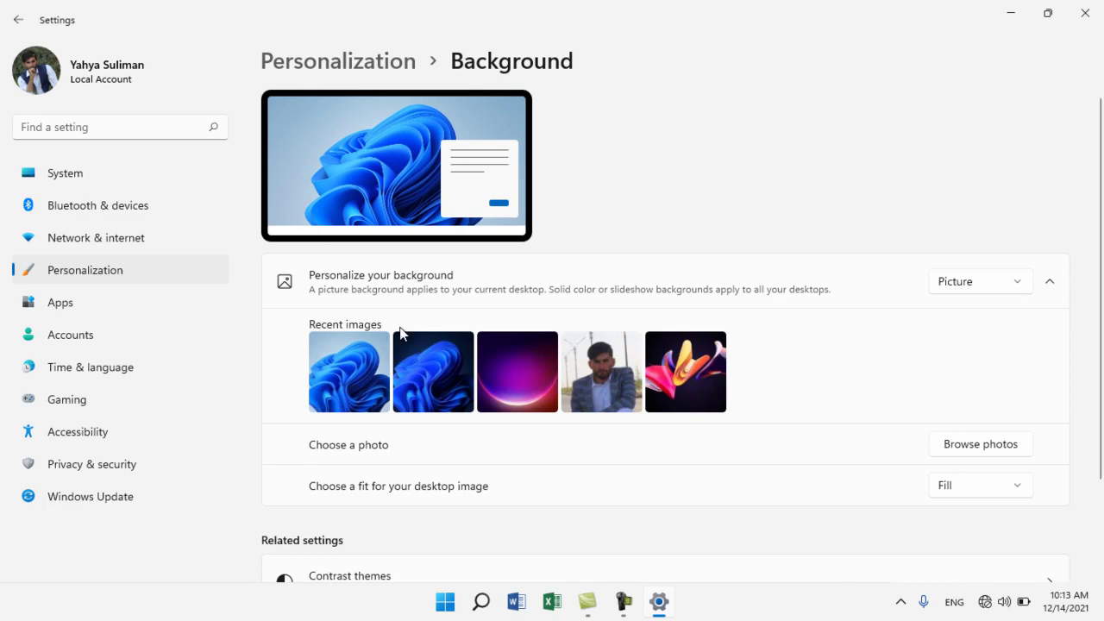
pyautogui.click(610, 352)
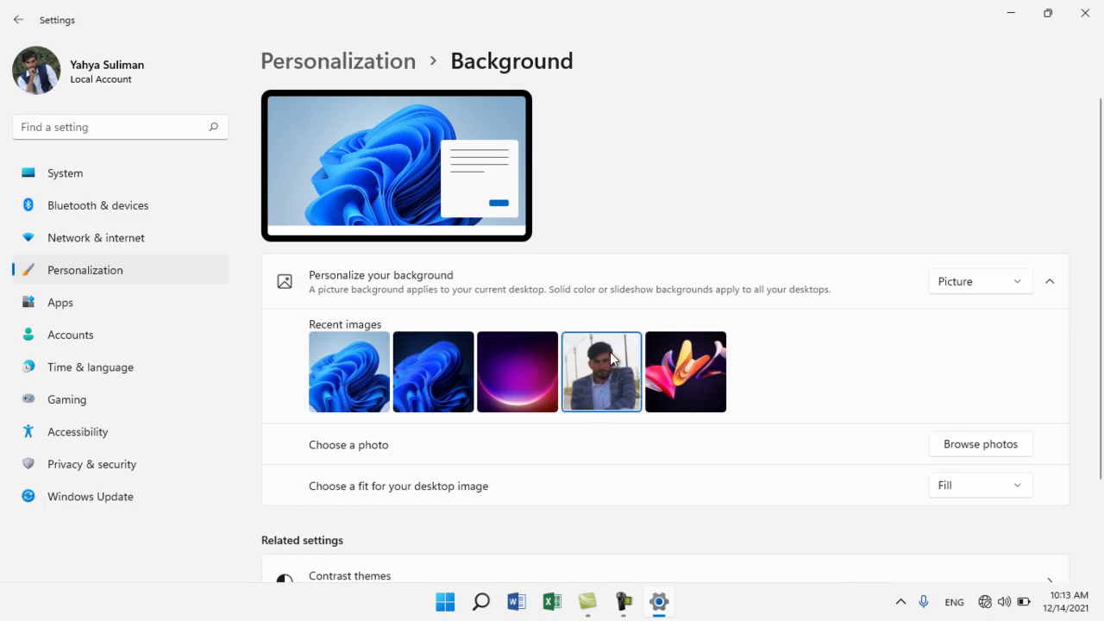
pyautogui.click(1023, 17)
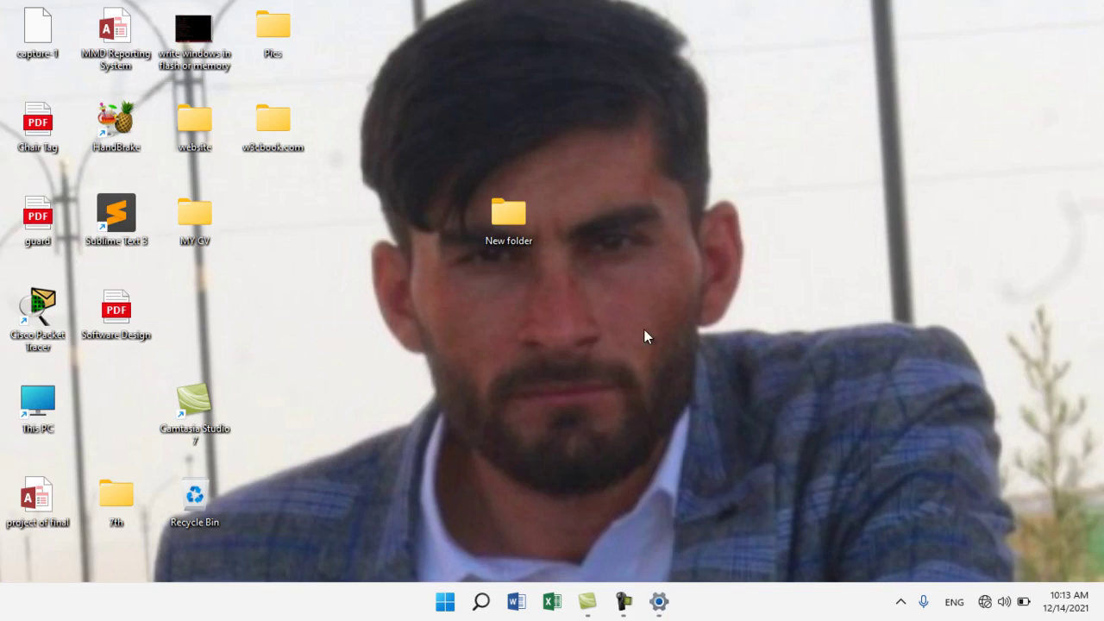
pyautogui.click(659, 601)
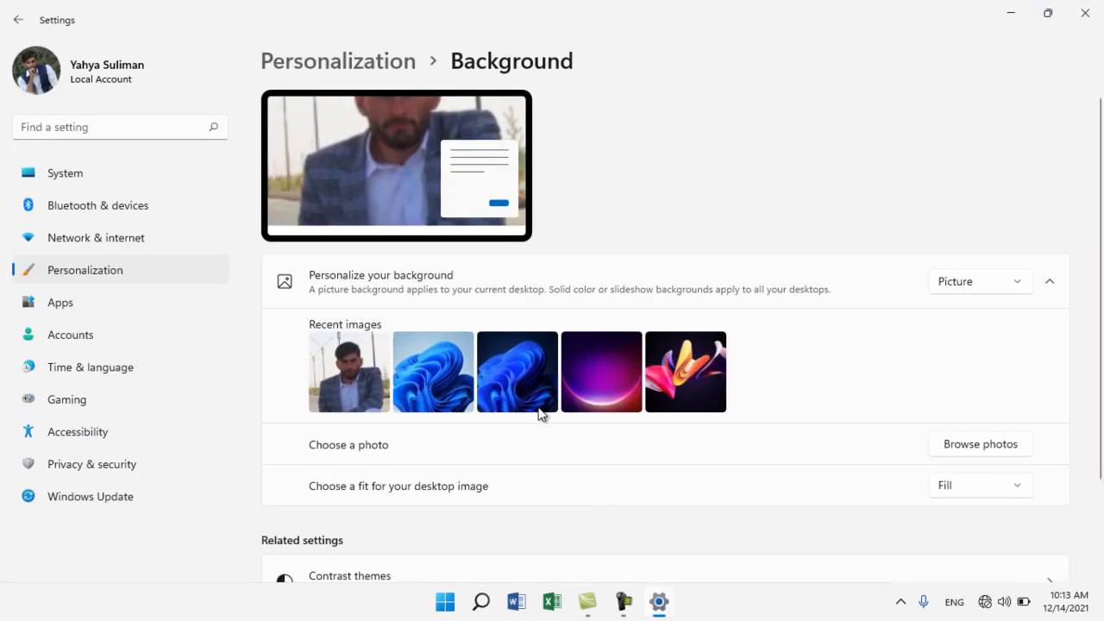
# Change the background type to Solid color and from that to Slideshow.
pyautogui.click(1025, 284)
pyautogui.click(1006, 311)
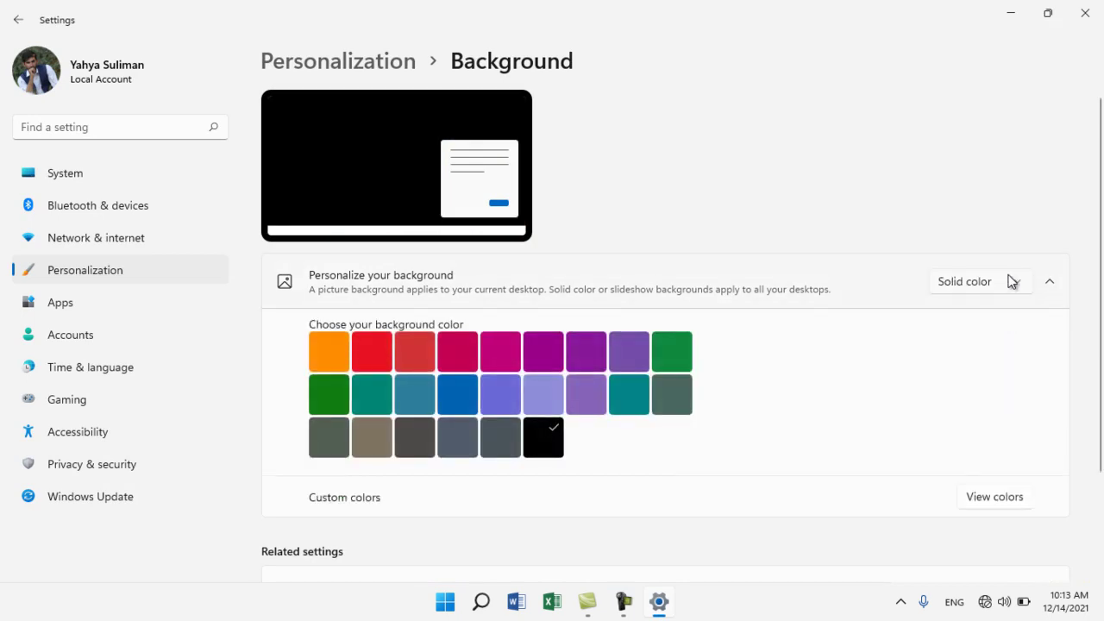
pyautogui.click(1009, 281)
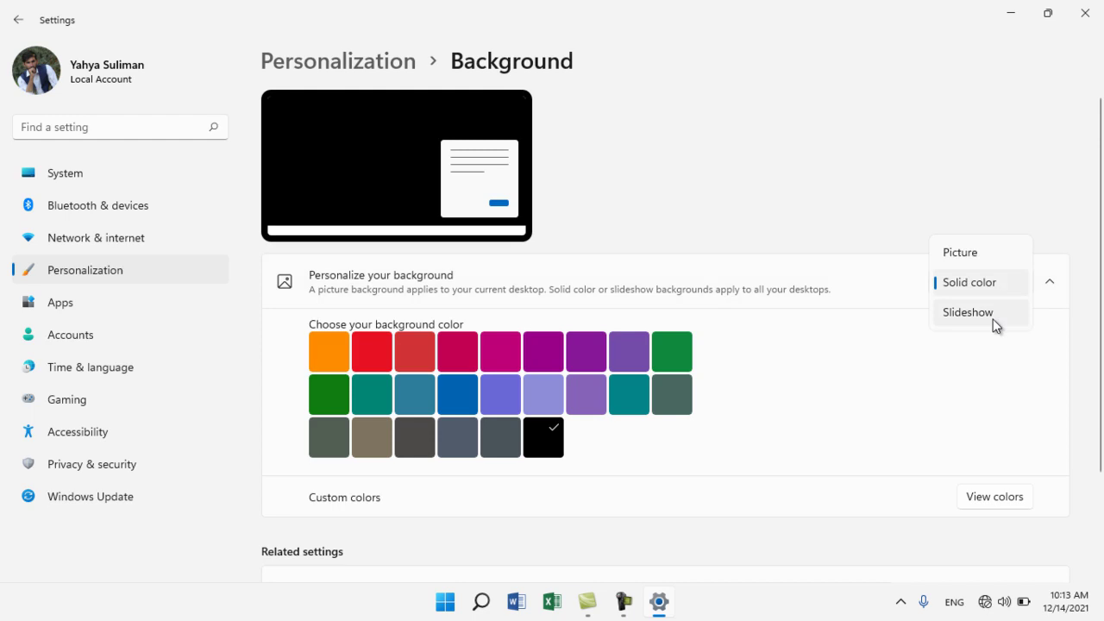
pyautogui.click(968, 313)
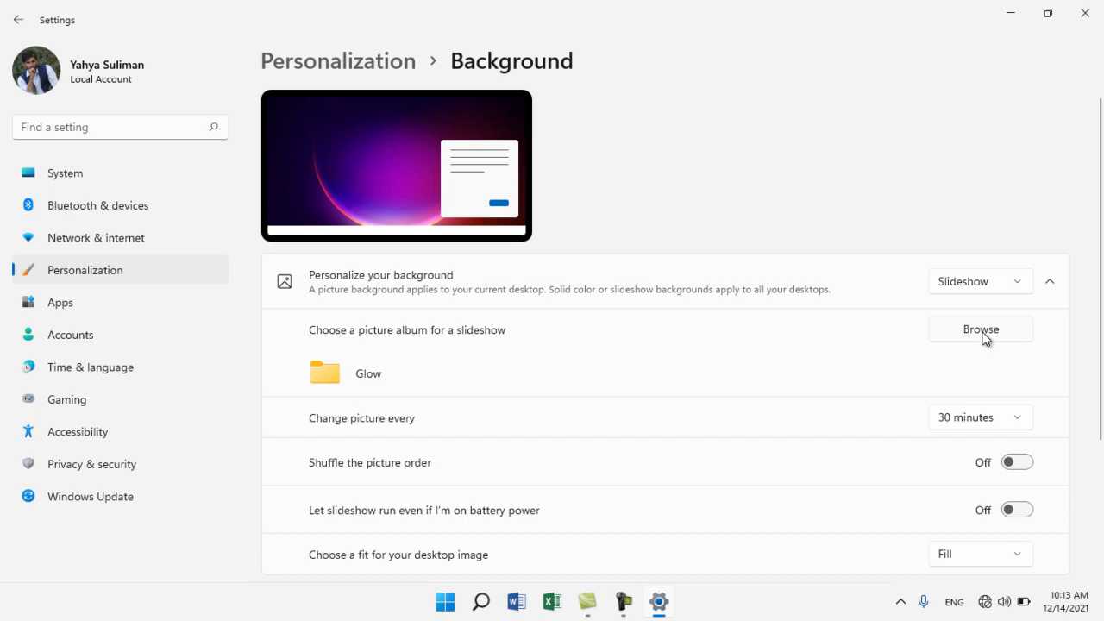
# Choose the Pics folder on the desktop as the picture album for the slideshow.
pyautogui.click(985, 338)
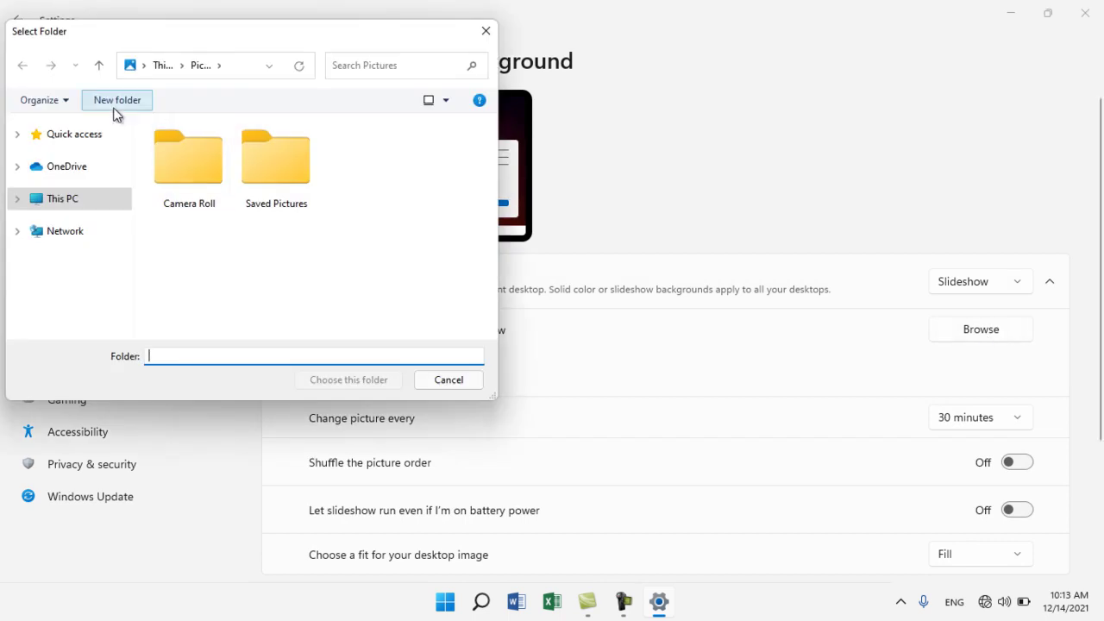
pyautogui.click(96, 65)
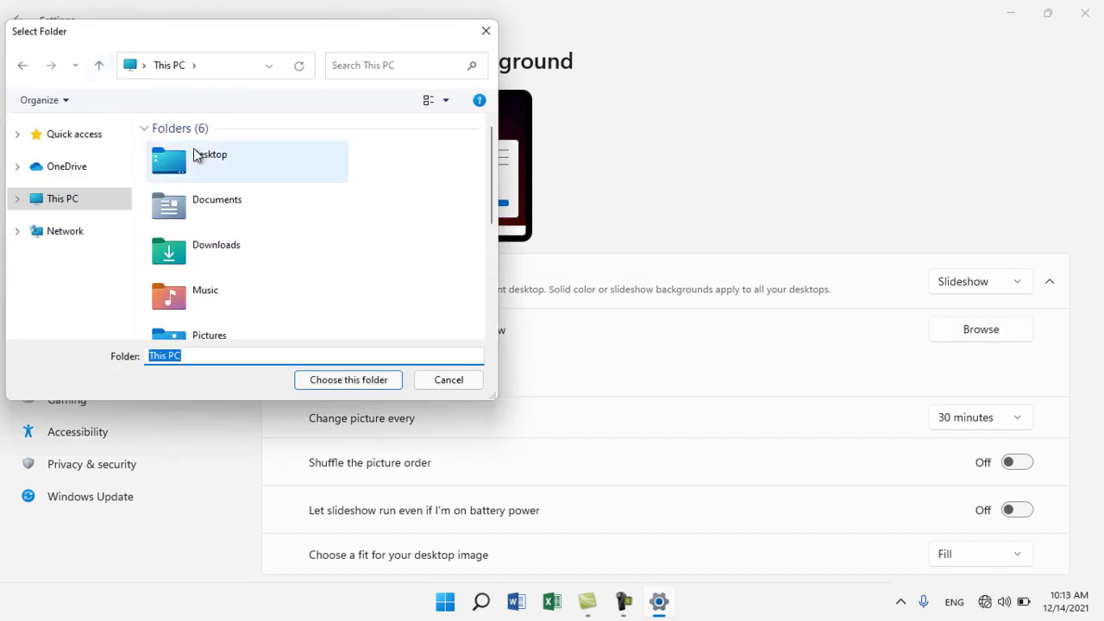
pyautogui.doubleClick(196, 156)
pyautogui.click(176, 228)
pyautogui.click(176, 227)
pyautogui.click(345, 380)
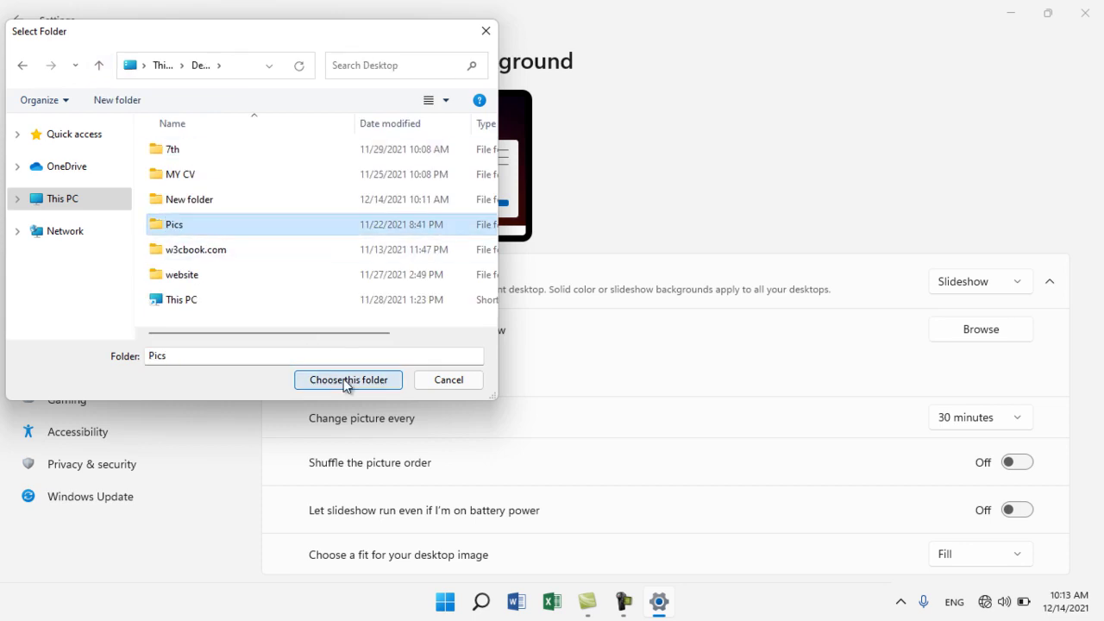
pyautogui.click(345, 380)
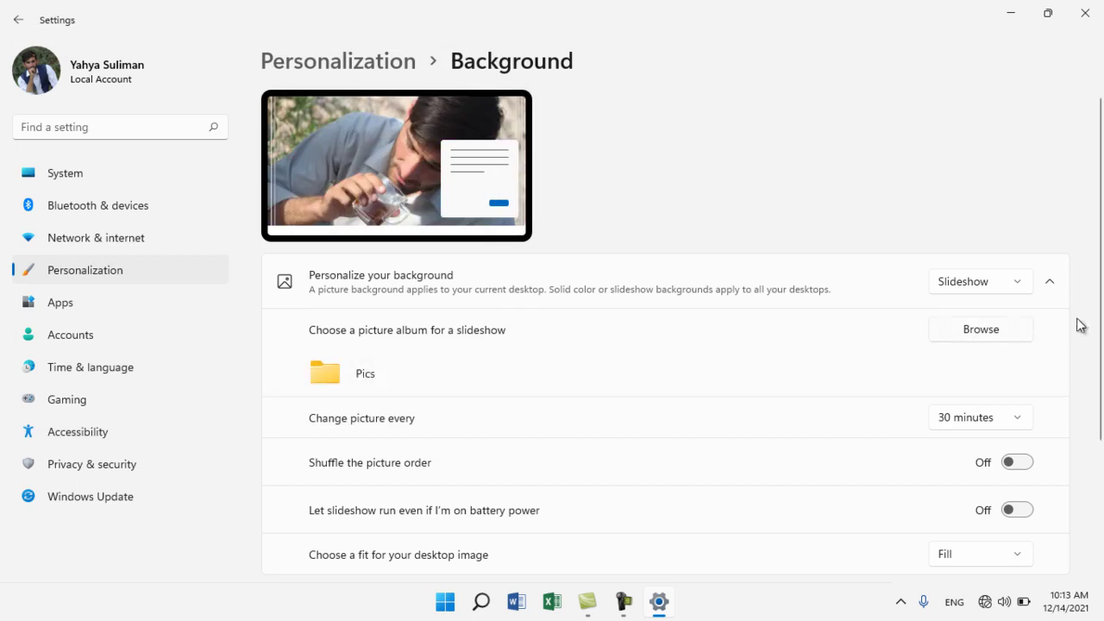
# Set the slideshow to change the picture every 1 minute.
pyautogui.scroll(-1, 1102, 342)
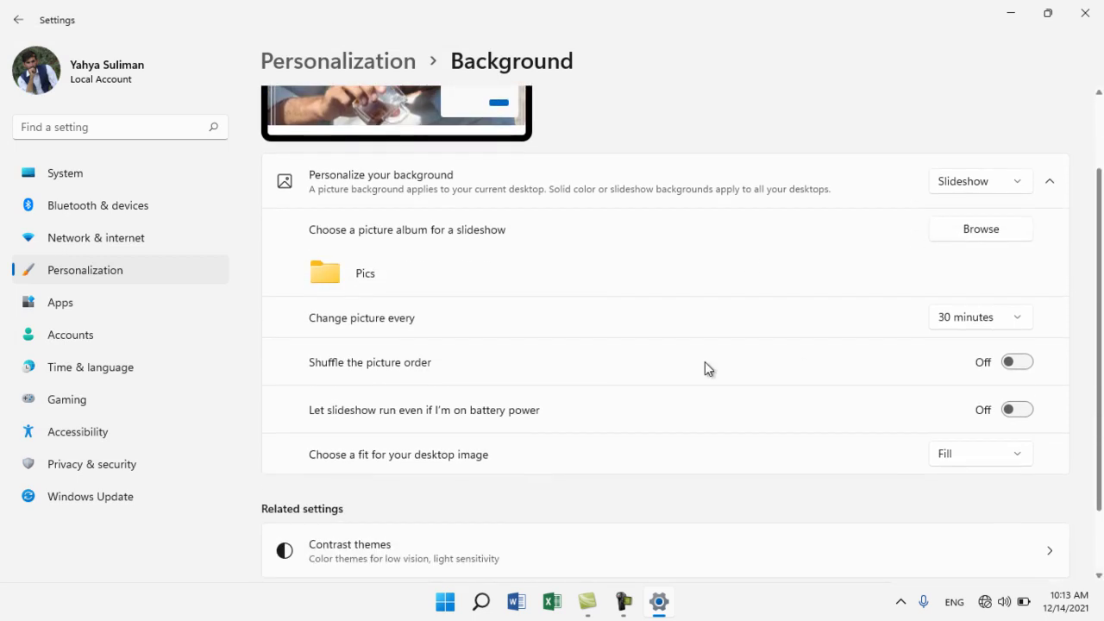
pyautogui.click(960, 325)
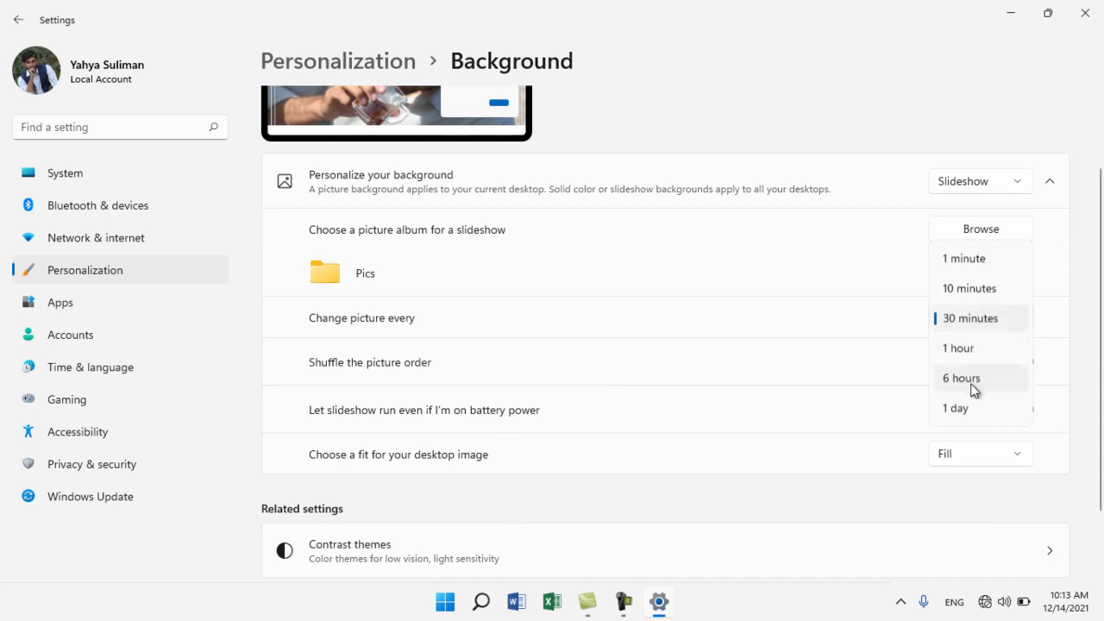
pyautogui.click(976, 256)
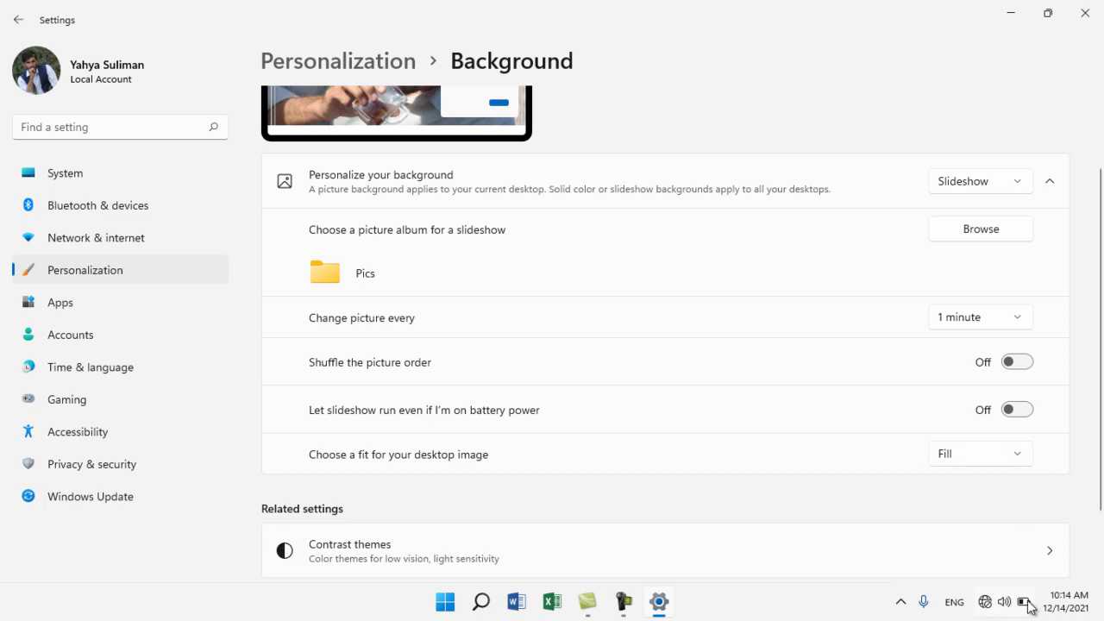
# Turn Battery saver on in the quick settings, switch it off again and close them.
pyautogui.moveTo(1029, 607)
pyautogui.moveTo(988, 606)
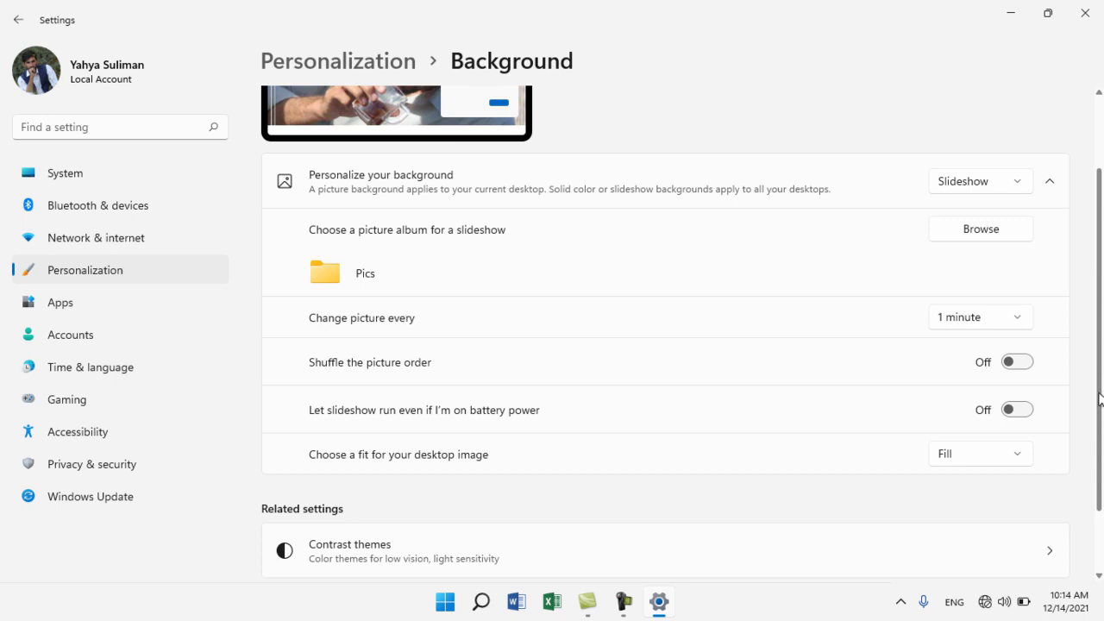
pyautogui.press('super')
pyautogui.press('super')
pyautogui.scroll(-2, 1103, 466)
pyautogui.click(1023, 609)
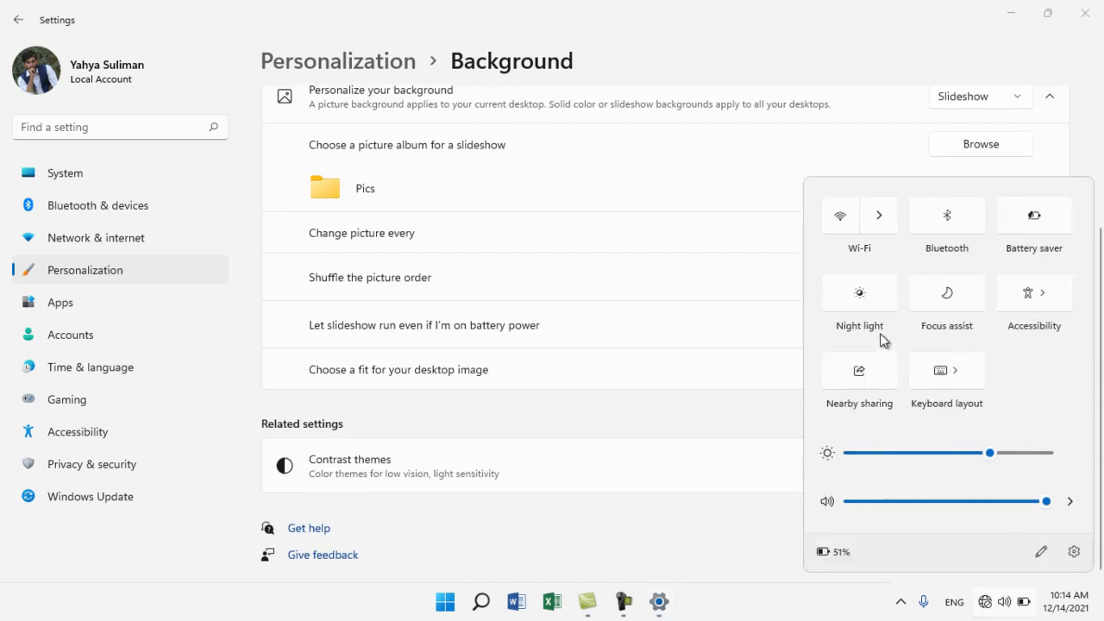
pyautogui.click(1029, 230)
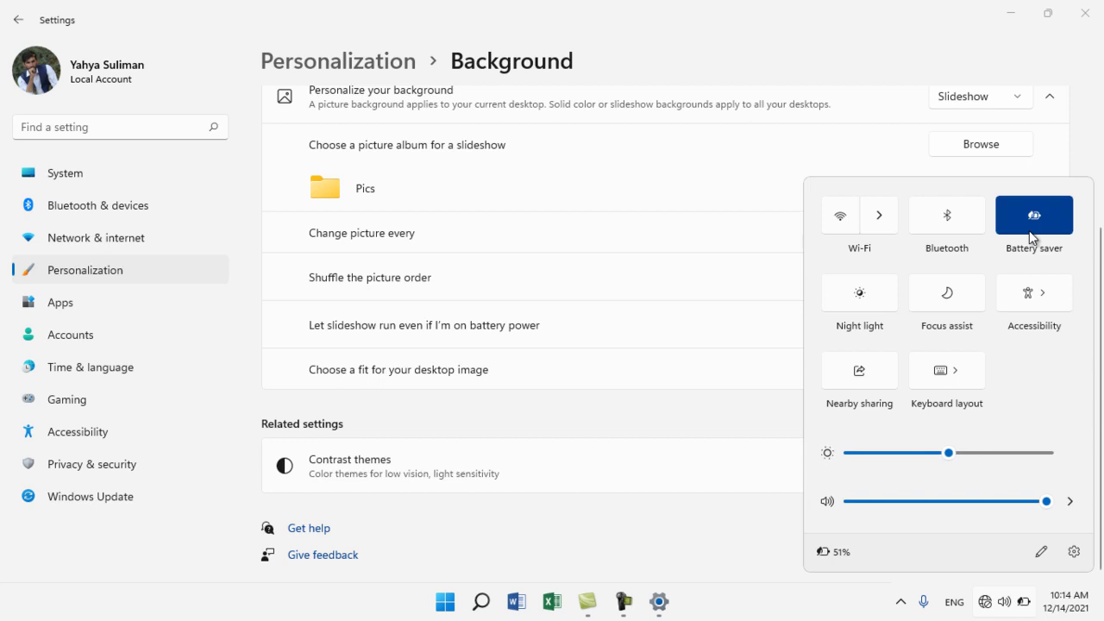
pyautogui.click(1030, 230)
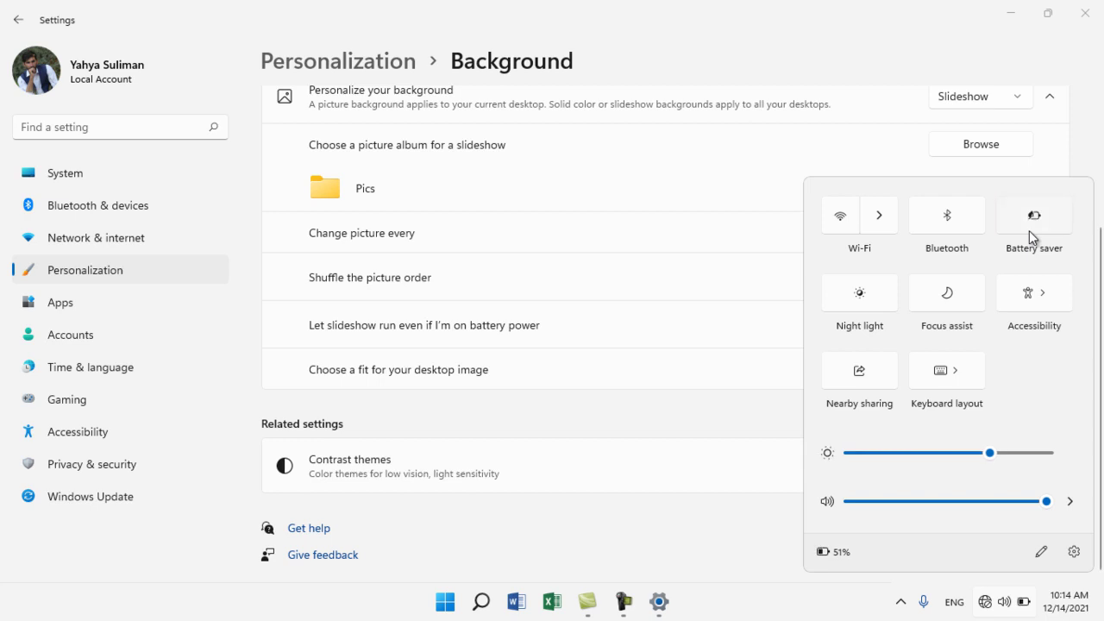
pyautogui.click(794, 415)
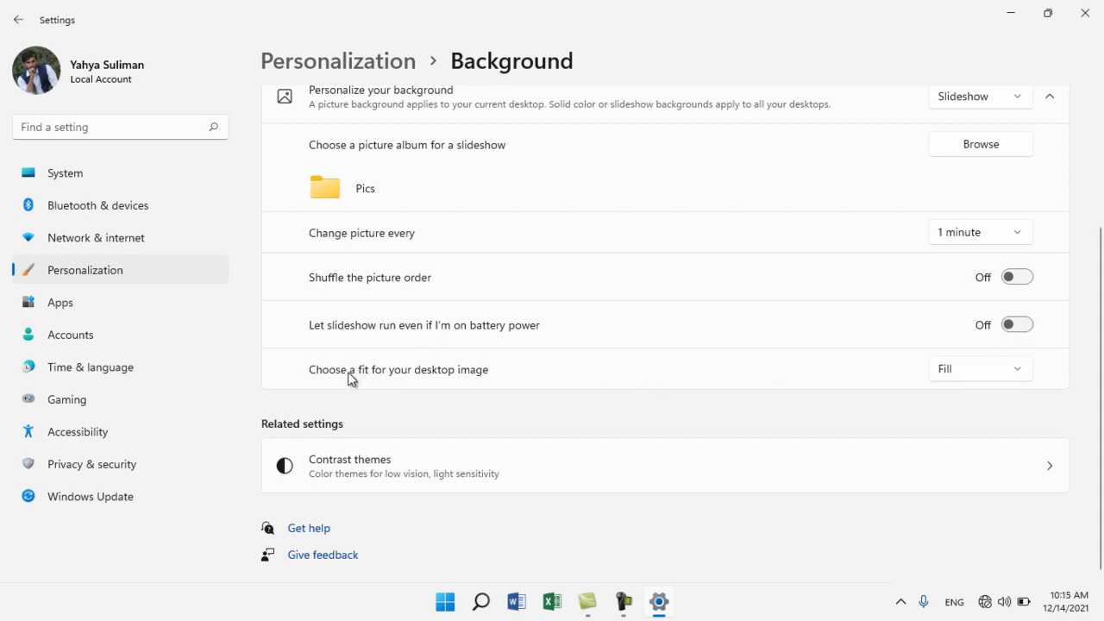
# View the fit options for the desktop image without choosing one, and change the background type to Picture.
pyautogui.click(960, 371)
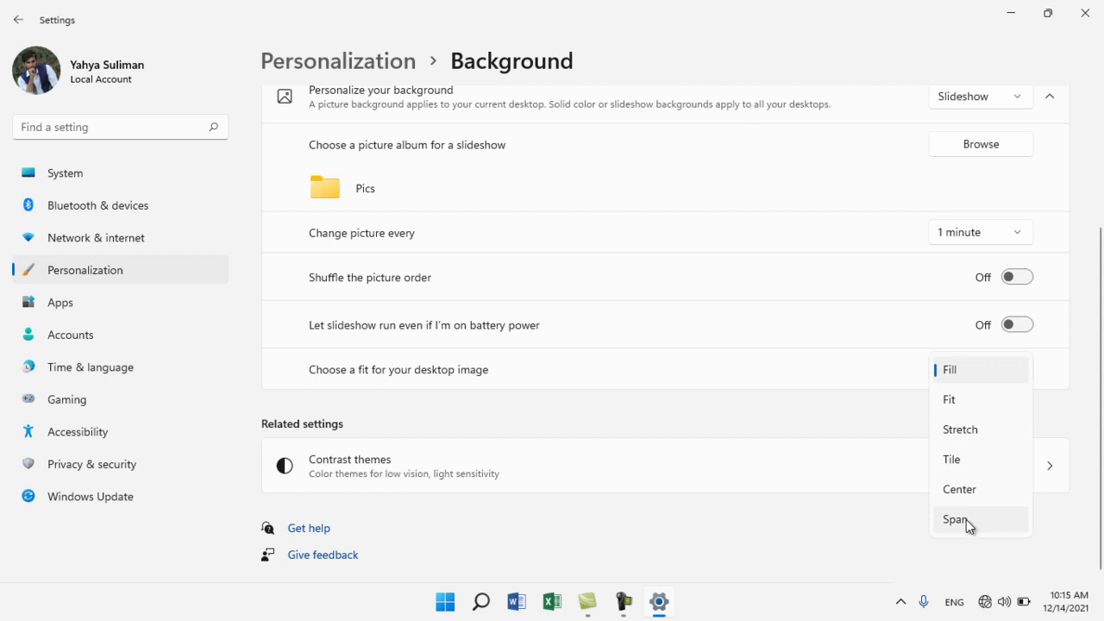
pyautogui.click(898, 415)
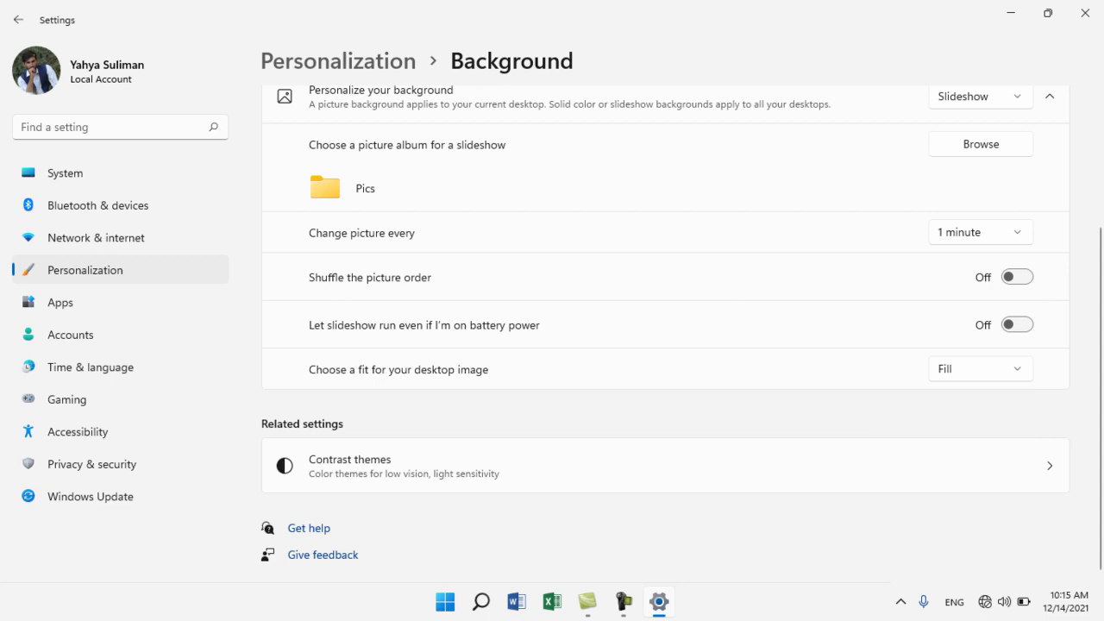
pyautogui.scroll(2, 1100, 343)
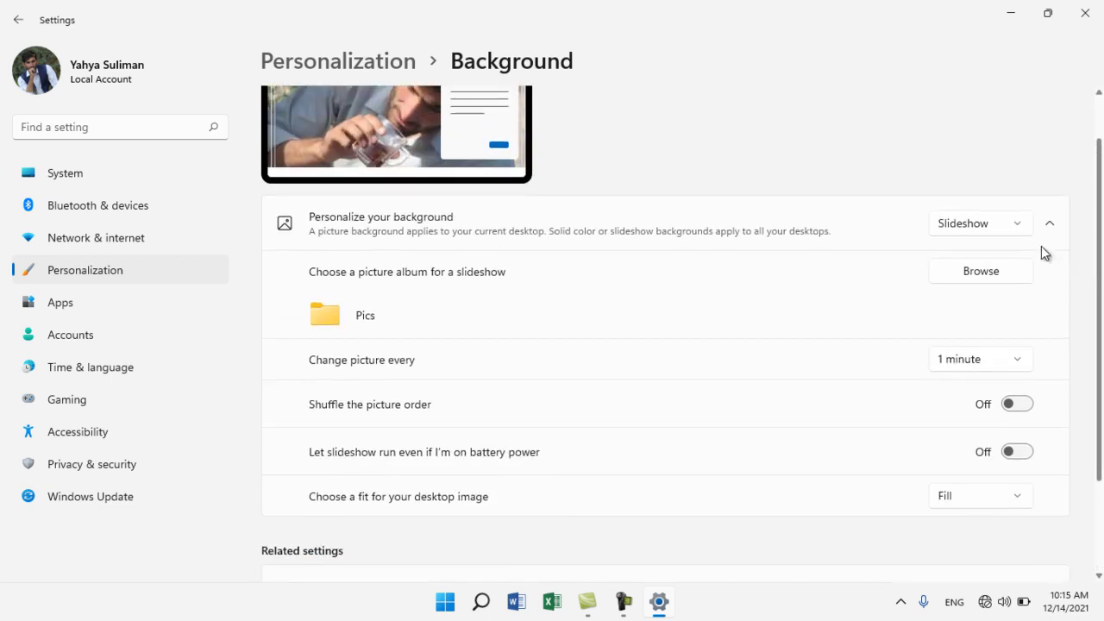
pyautogui.click(1011, 226)
pyautogui.click(973, 167)
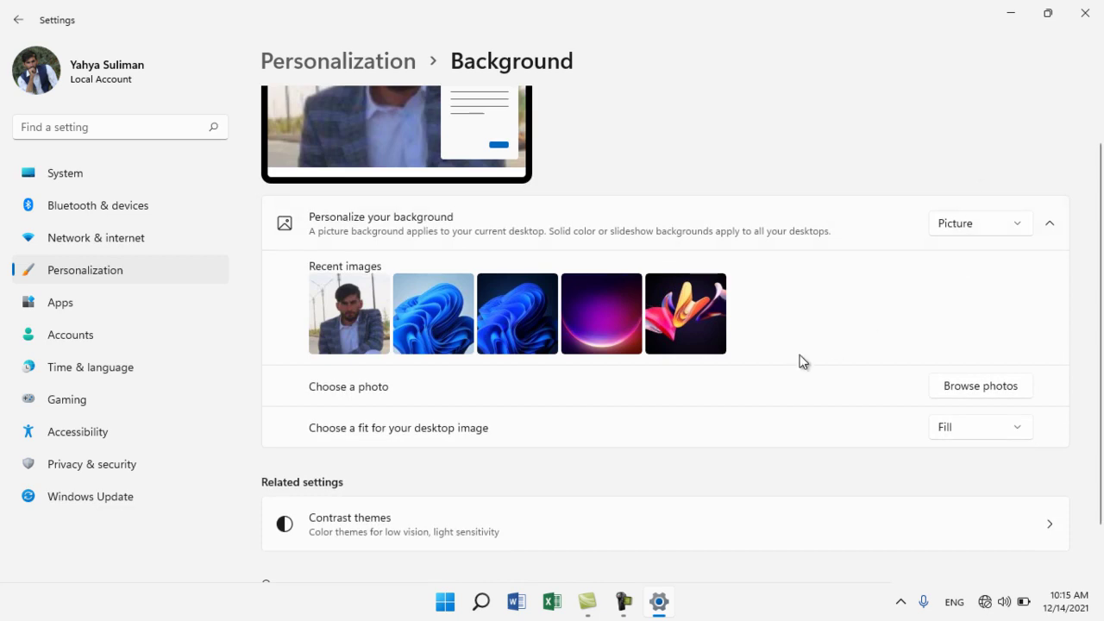
pyautogui.click(1013, 432)
pyautogui.click(999, 395)
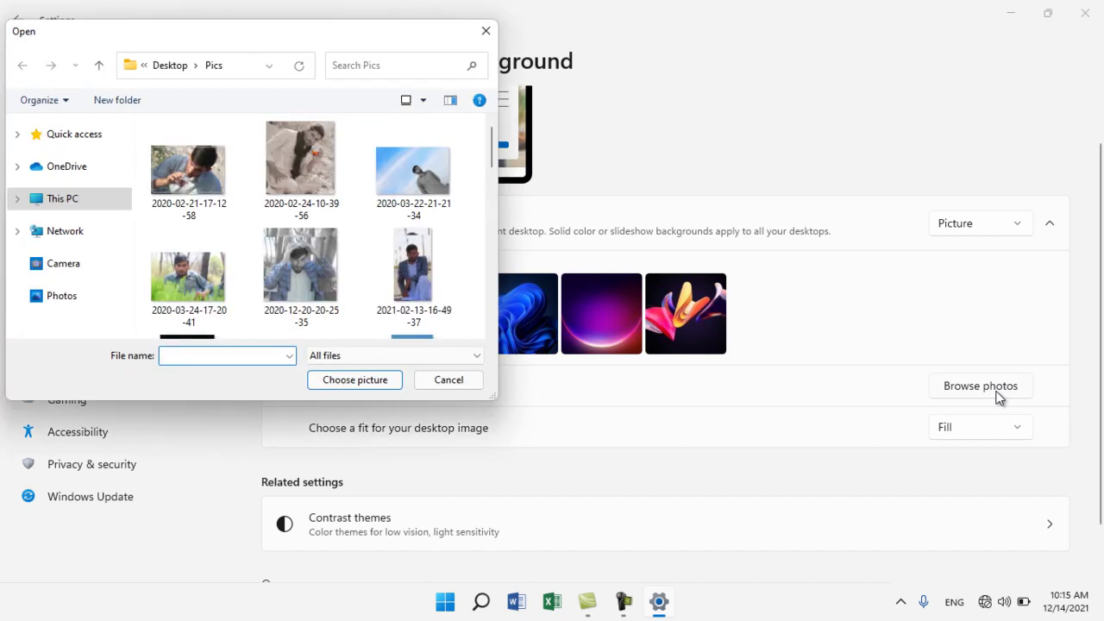
pyautogui.doubleClick(405, 197)
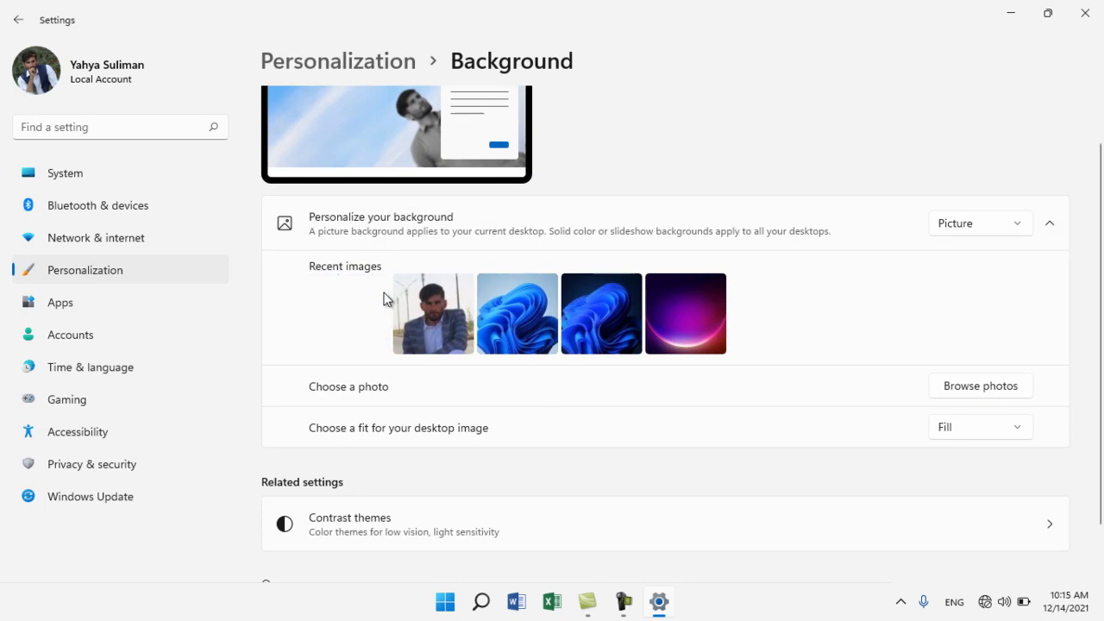
# Choose Fill as the fit for the desktop image, view it on the desktop and return to the background settings.
pyautogui.click(997, 427)
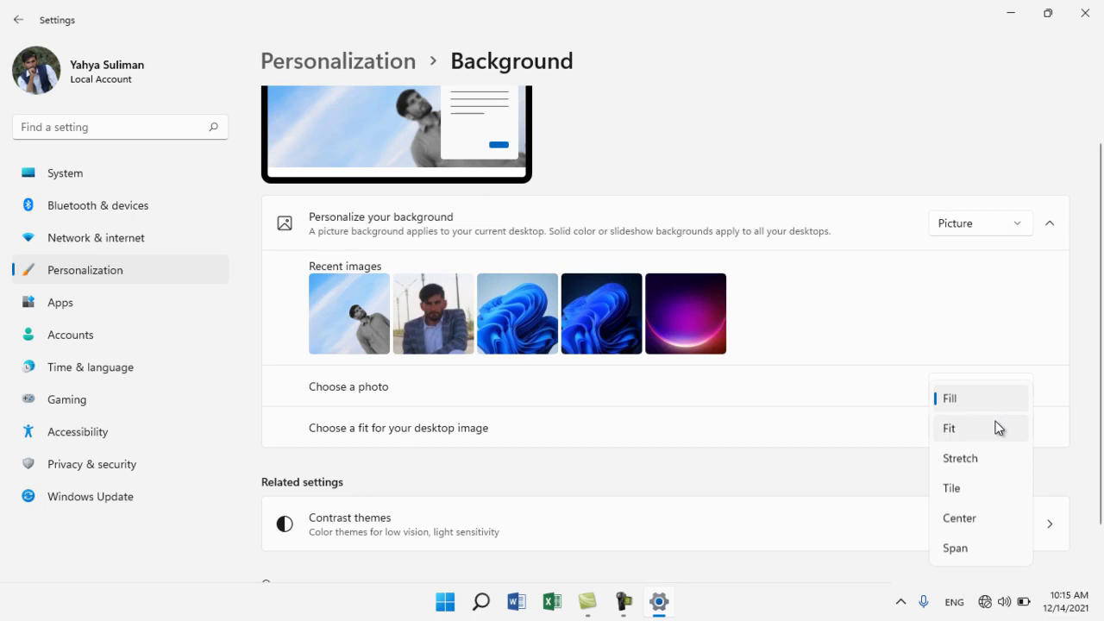
pyautogui.click(974, 406)
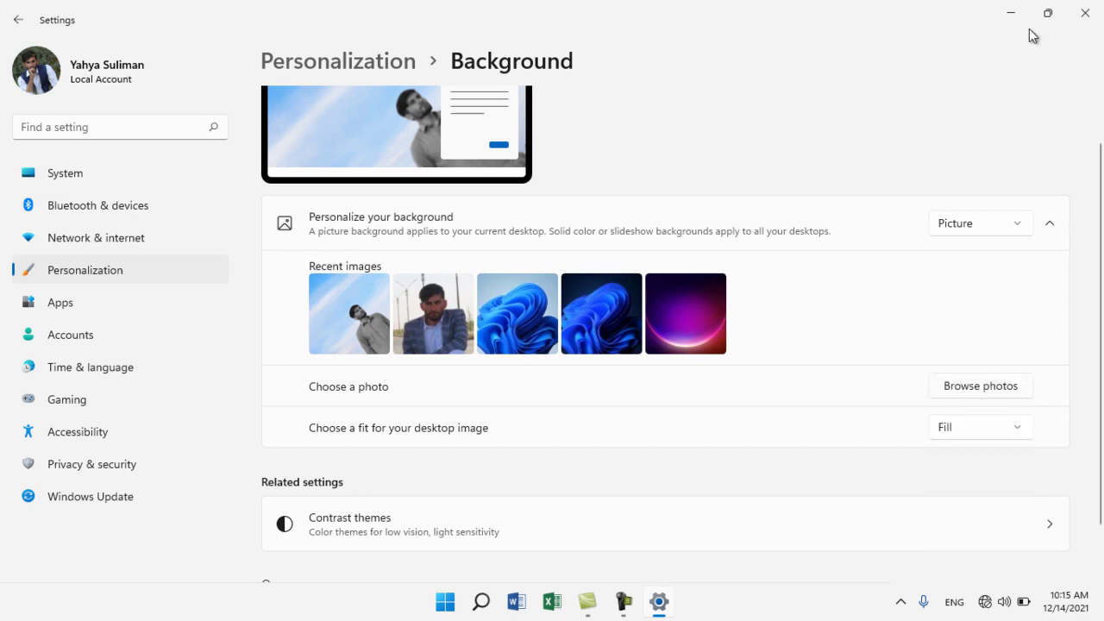
pyautogui.click(1010, 12)
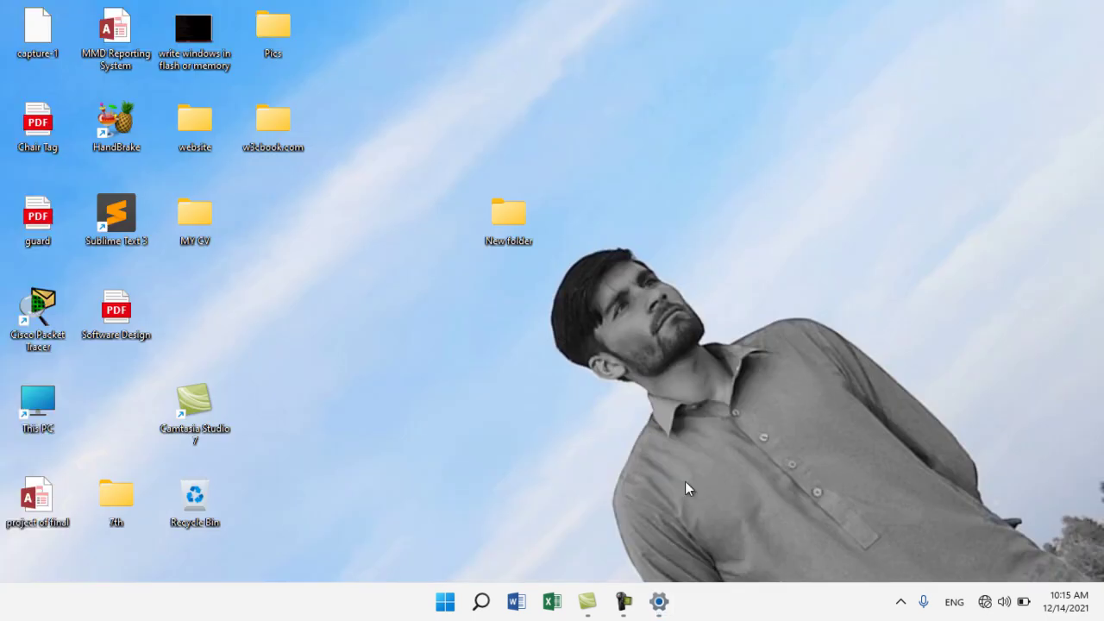
pyautogui.click(659, 602)
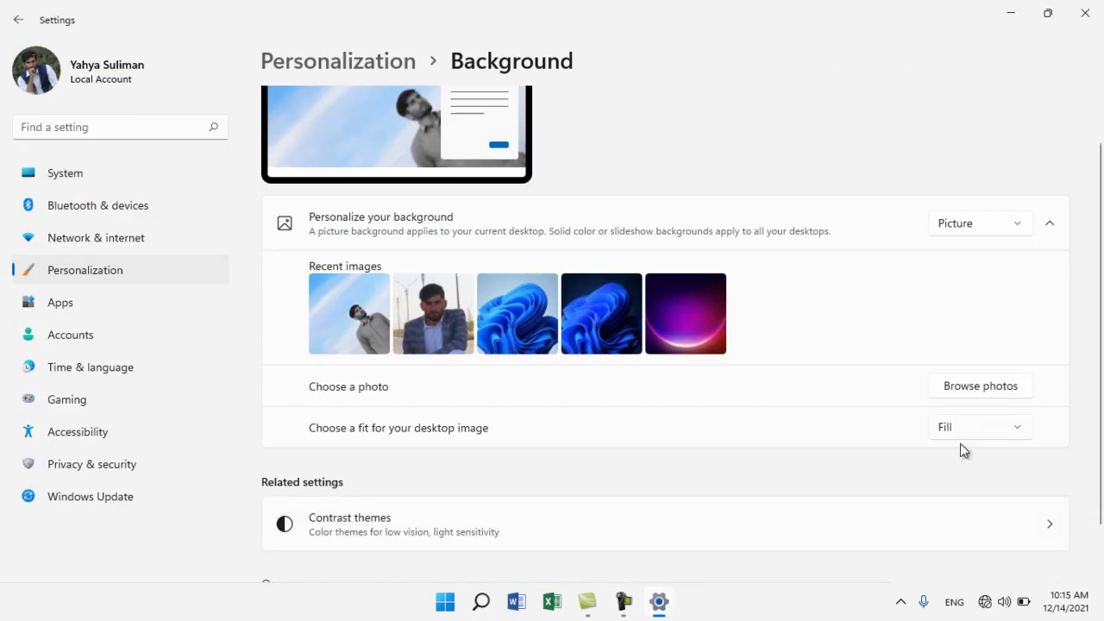
# Set the fit of the desktop image to Fit and view it on the desktop.
pyautogui.click(961, 430)
pyautogui.click(959, 430)
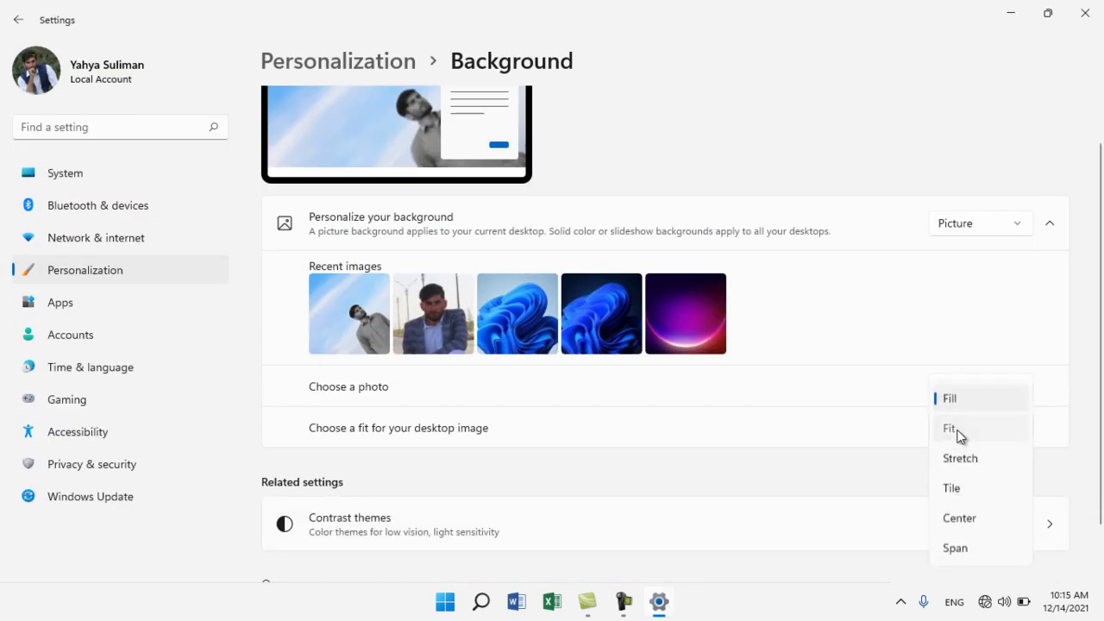
pyautogui.click(1011, 13)
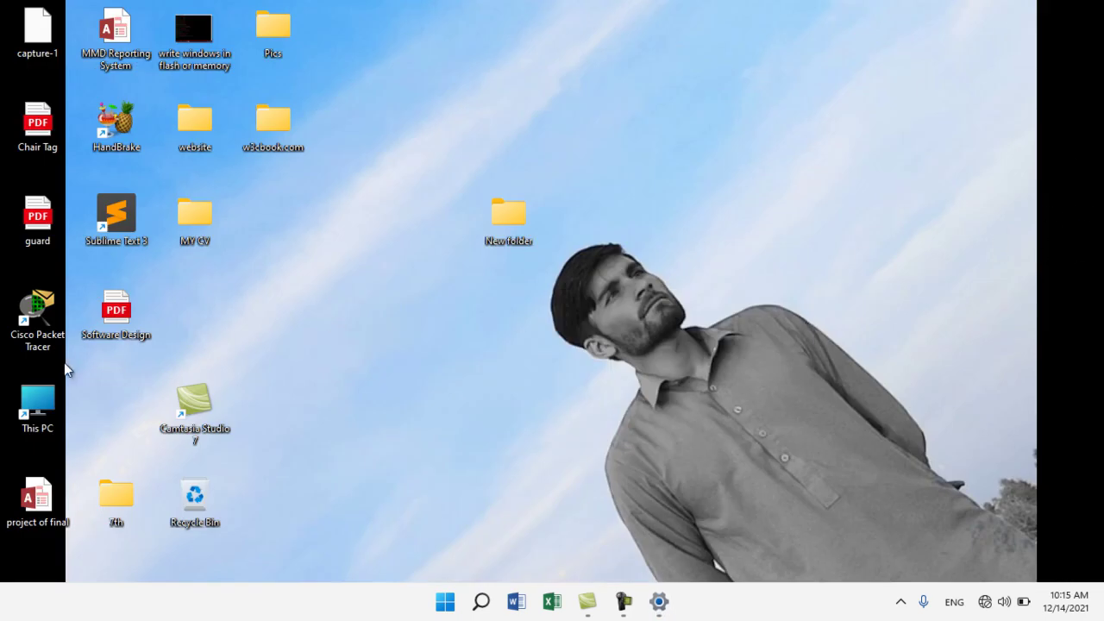
# Set the fit of the desktop image to Stretch and view it on the desktop.
pyautogui.click(660, 603)
pyautogui.click(973, 425)
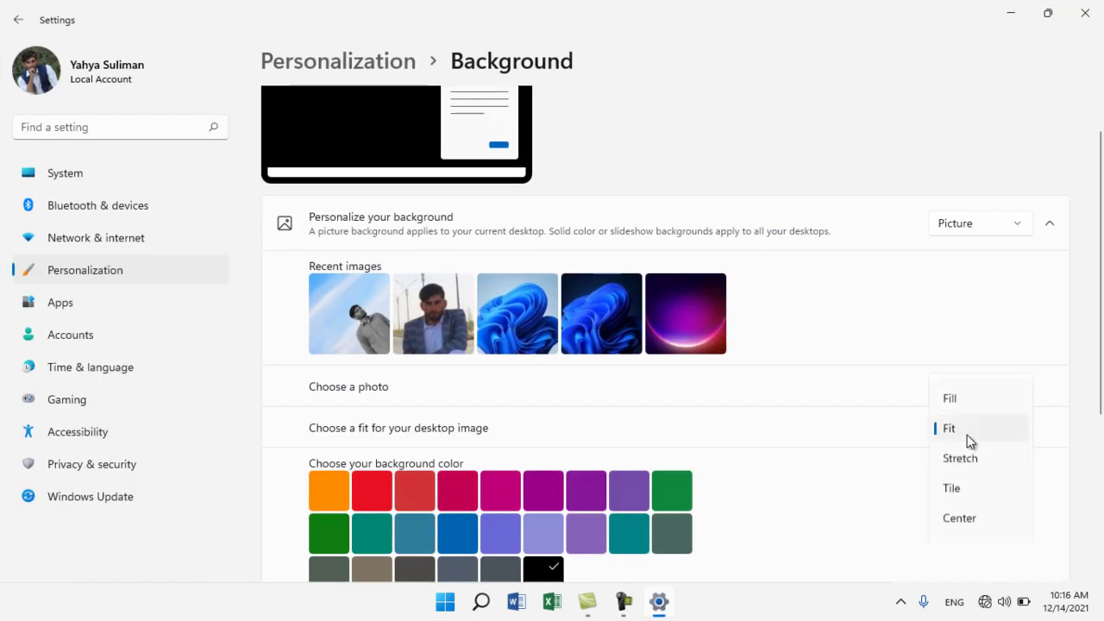
pyautogui.click(970, 467)
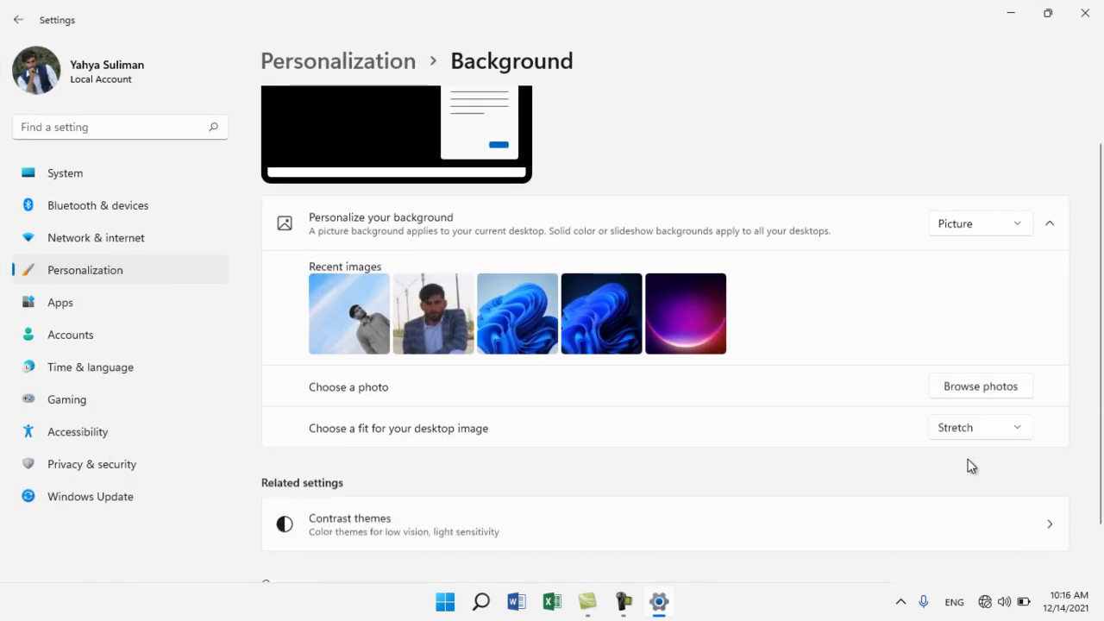
pyautogui.click(1015, 15)
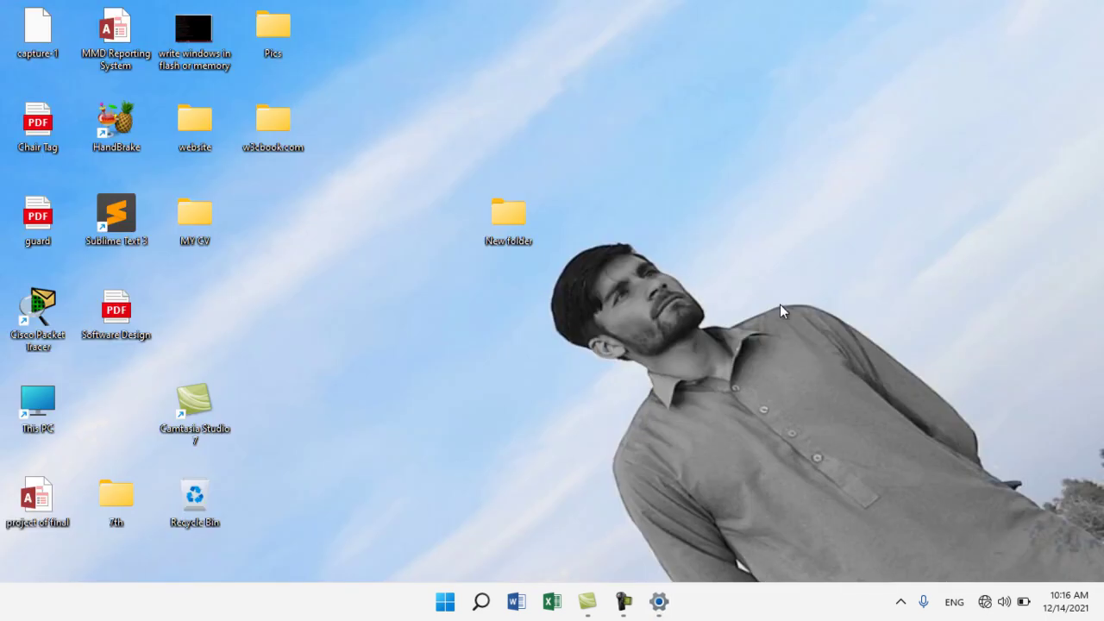
# Return to the background settings, change the desktop image fit to Tile and view it on the desktop.
pyautogui.click(660, 602)
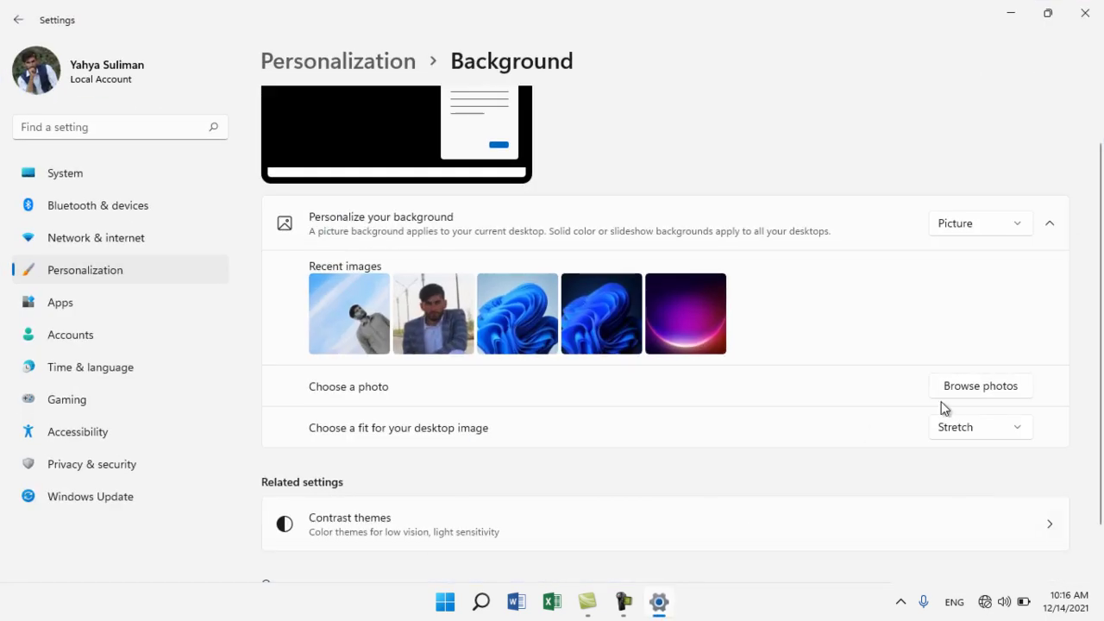
pyautogui.click(975, 428)
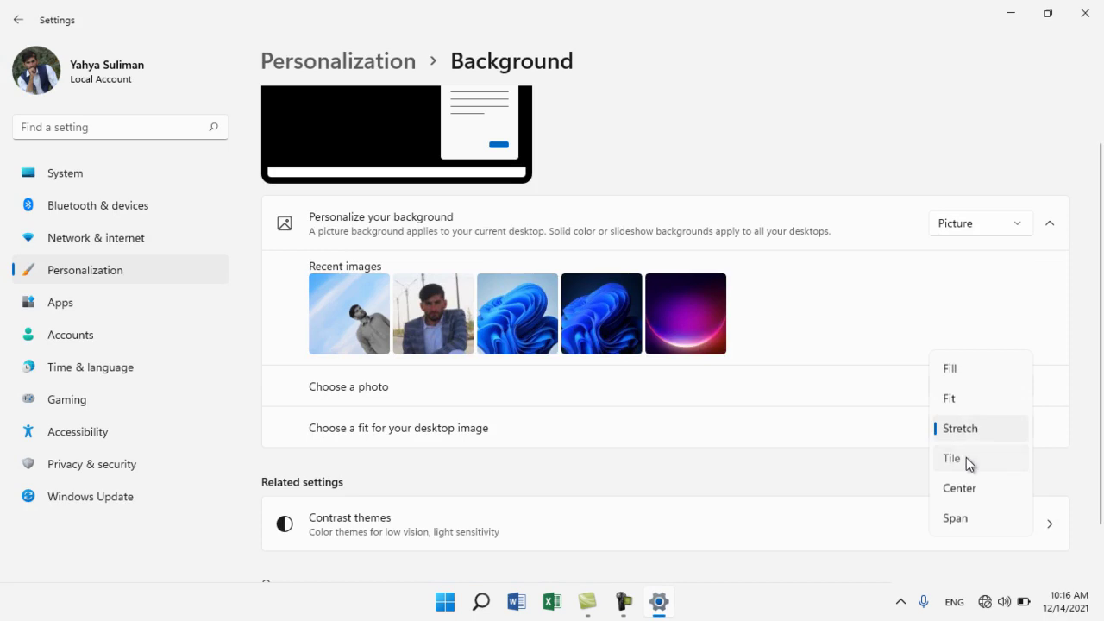
pyautogui.click(967, 459)
pyautogui.click(1007, 13)
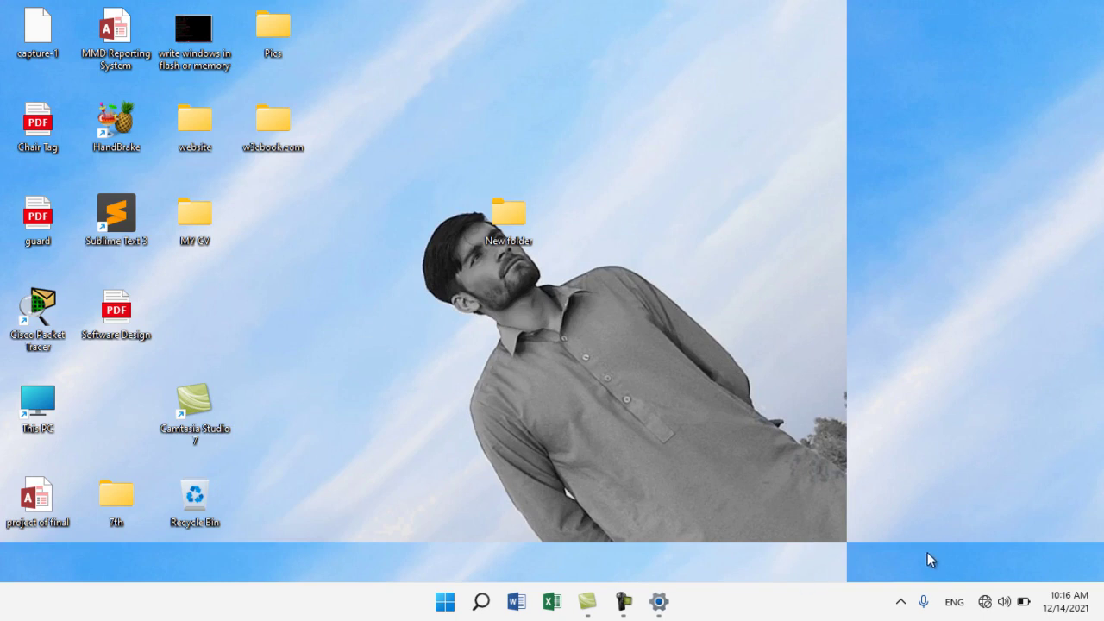
# Reopen the background settings, set the desktop image fit to Center and view it on the desktop.
pyautogui.click(660, 601)
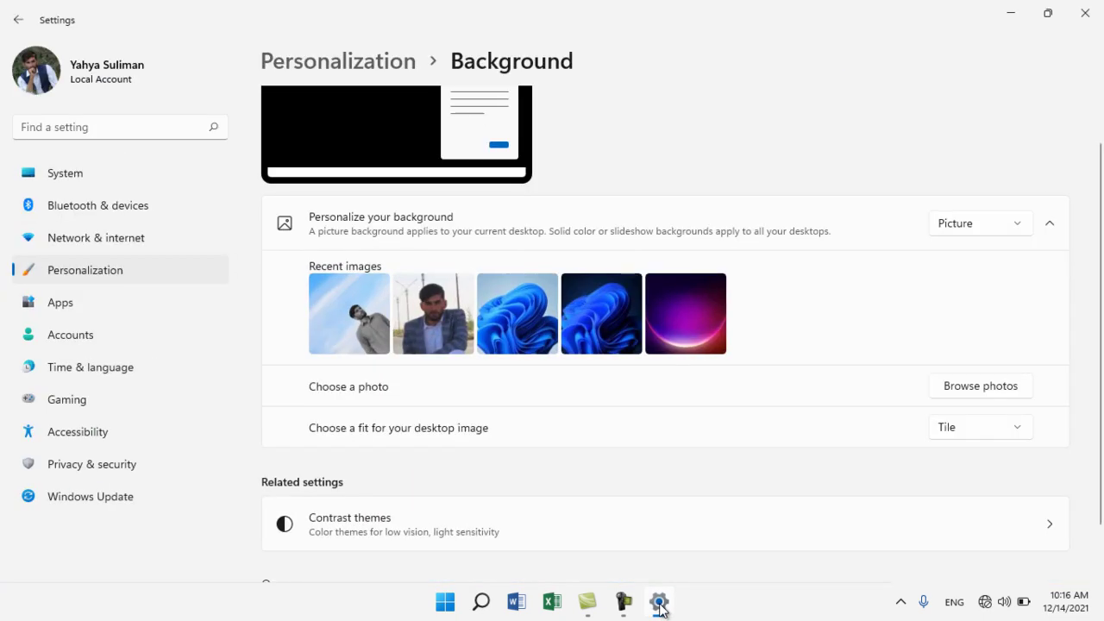
pyautogui.click(978, 431)
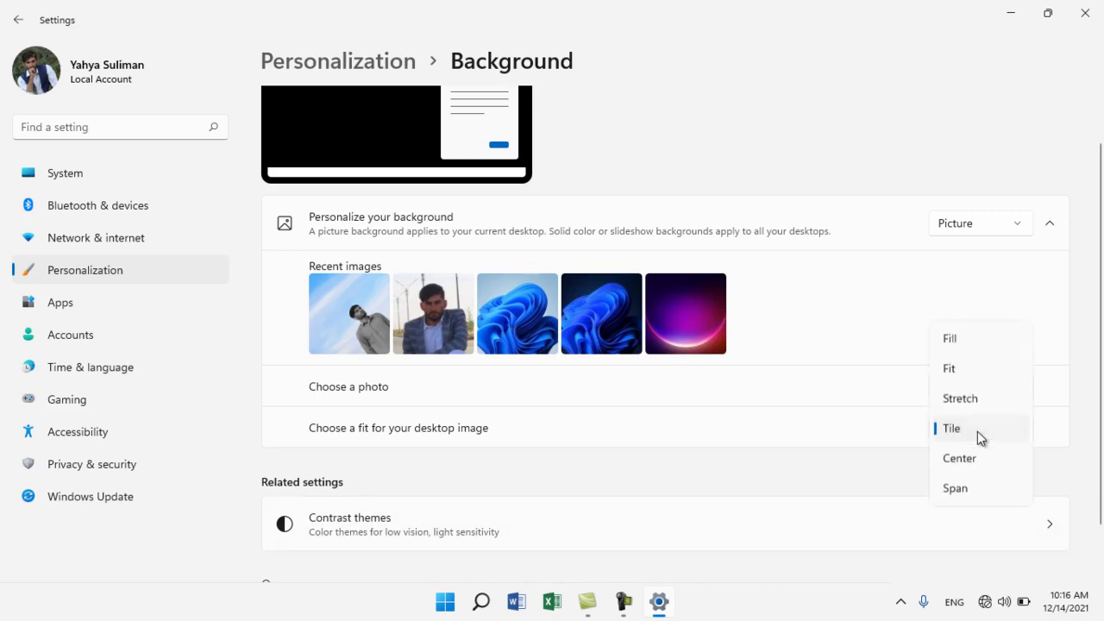
pyautogui.click(966, 461)
pyautogui.click(1016, 11)
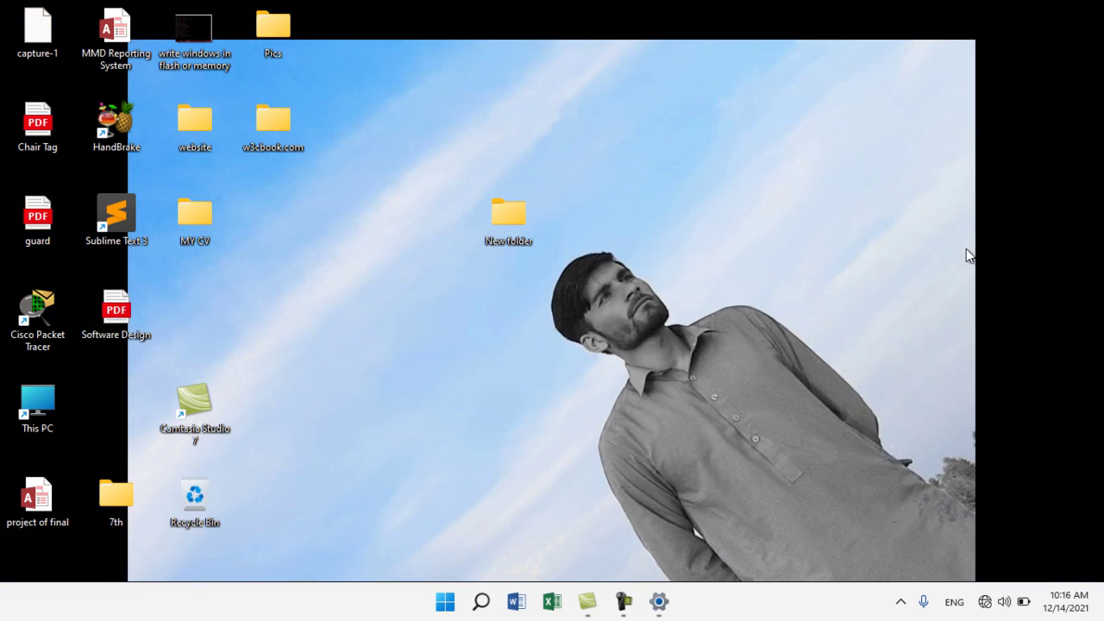
# Set the desktop image fit to Span, view it on the desktop and return to the background settings.
pyautogui.click(661, 603)
pyautogui.click(951, 432)
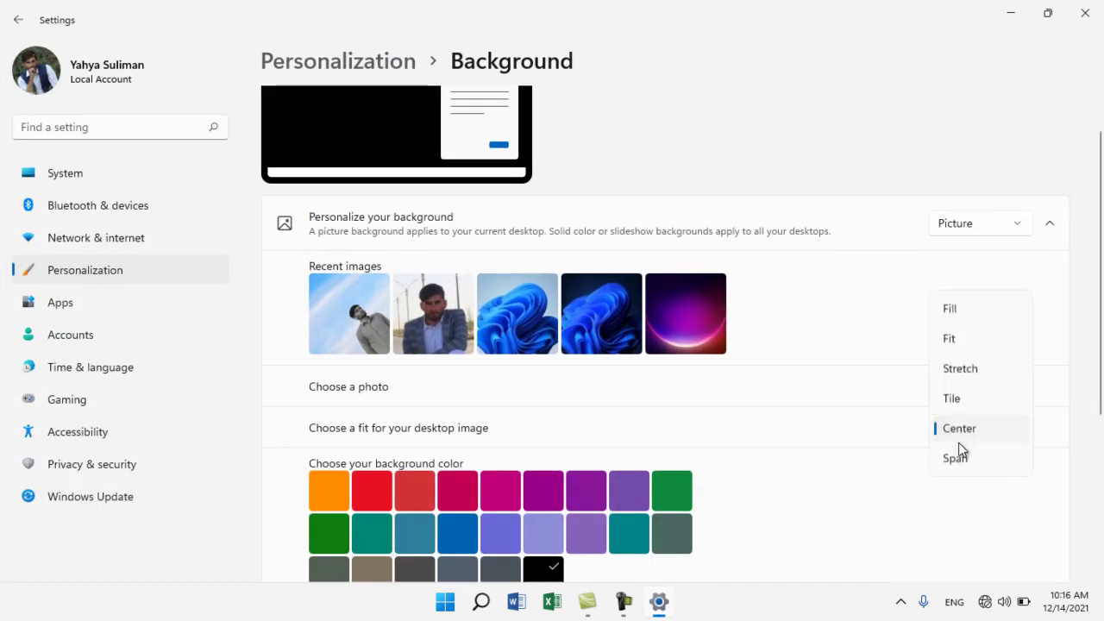
pyautogui.click(961, 460)
pyautogui.click(1000, 5)
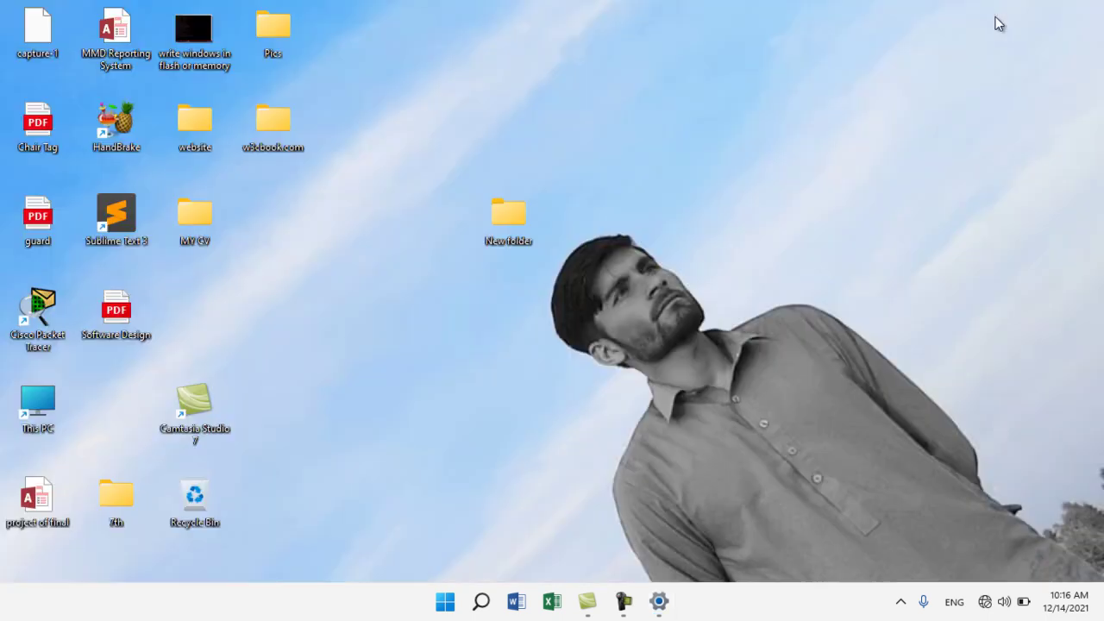
pyautogui.click(659, 602)
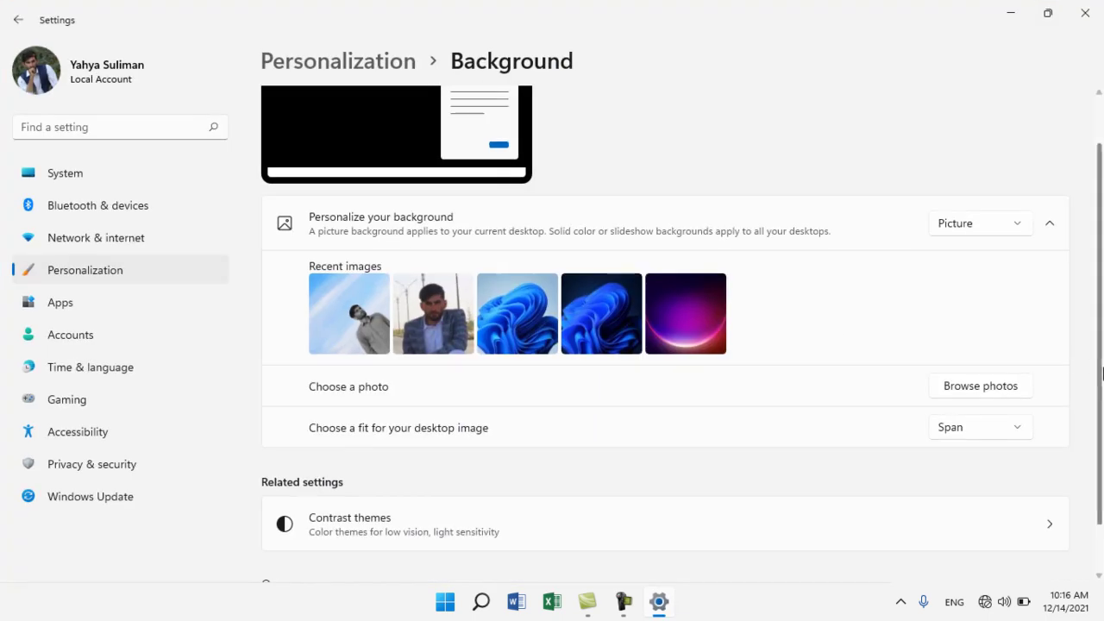
# Leave the background settings, open the Colors settings and set the color mode to Dark.
pyautogui.scroll(-2, 1096, 366)
pyautogui.scroll(3, 844, 271)
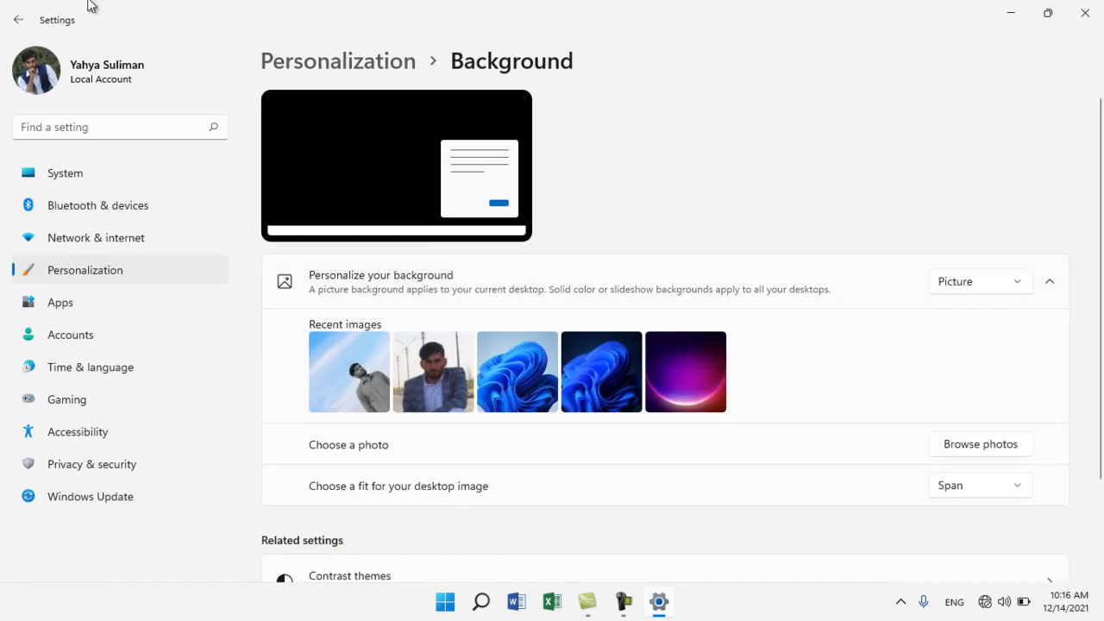
pyautogui.click(18, 23)
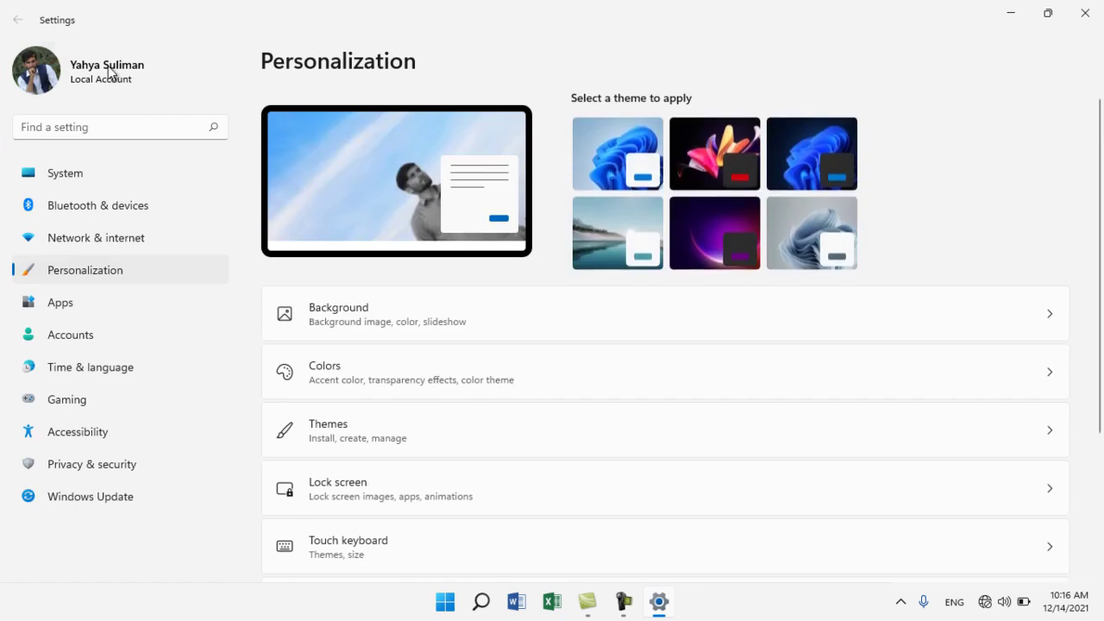
pyautogui.click(390, 381)
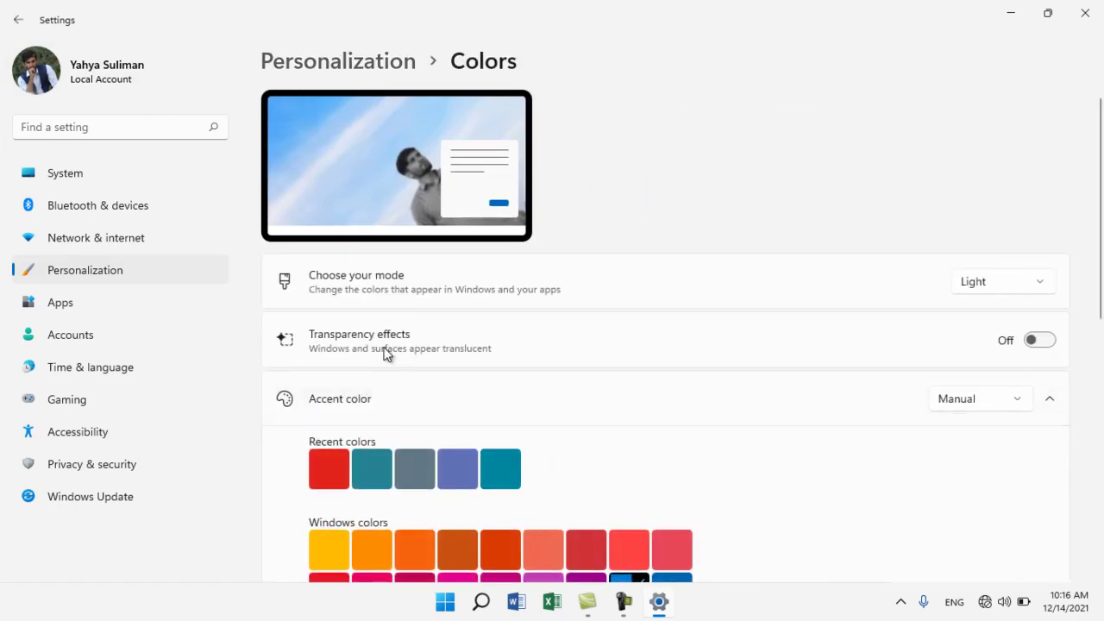
pyautogui.click(1031, 281)
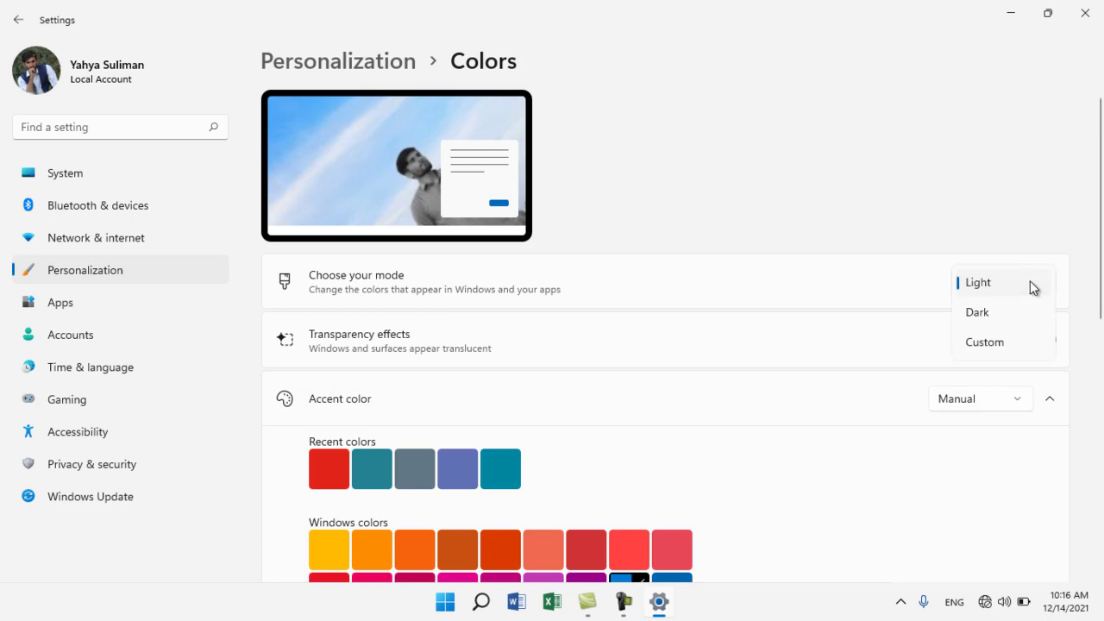
pyautogui.click(1015, 317)
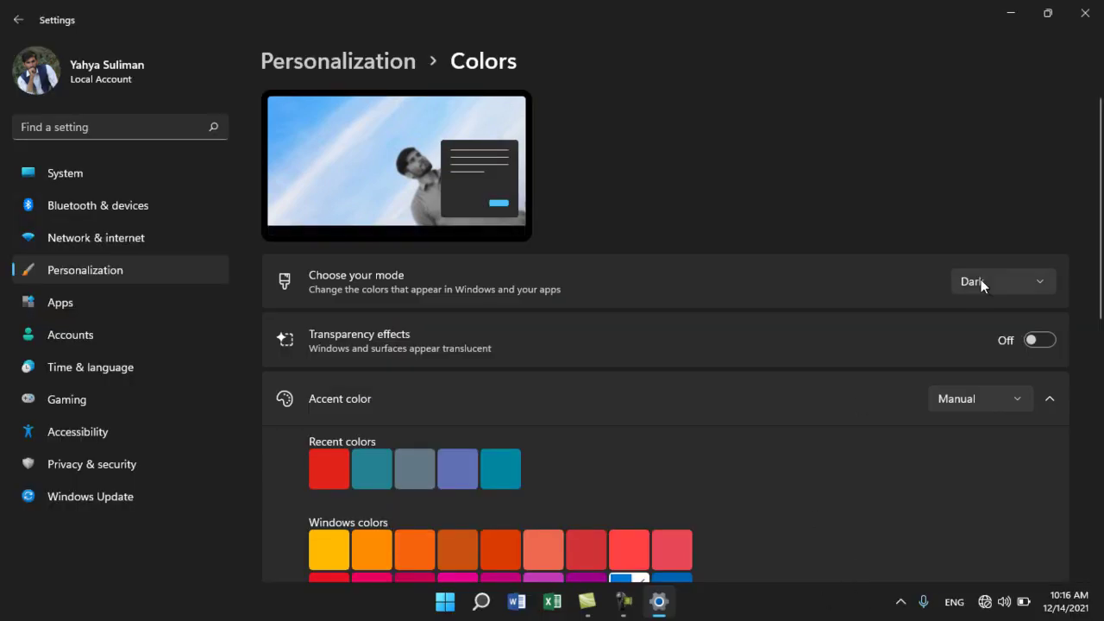
# Set the color mode to Custom and choose the blue-gray recent color as the accent color.
pyautogui.click(981, 280)
pyautogui.click(991, 317)
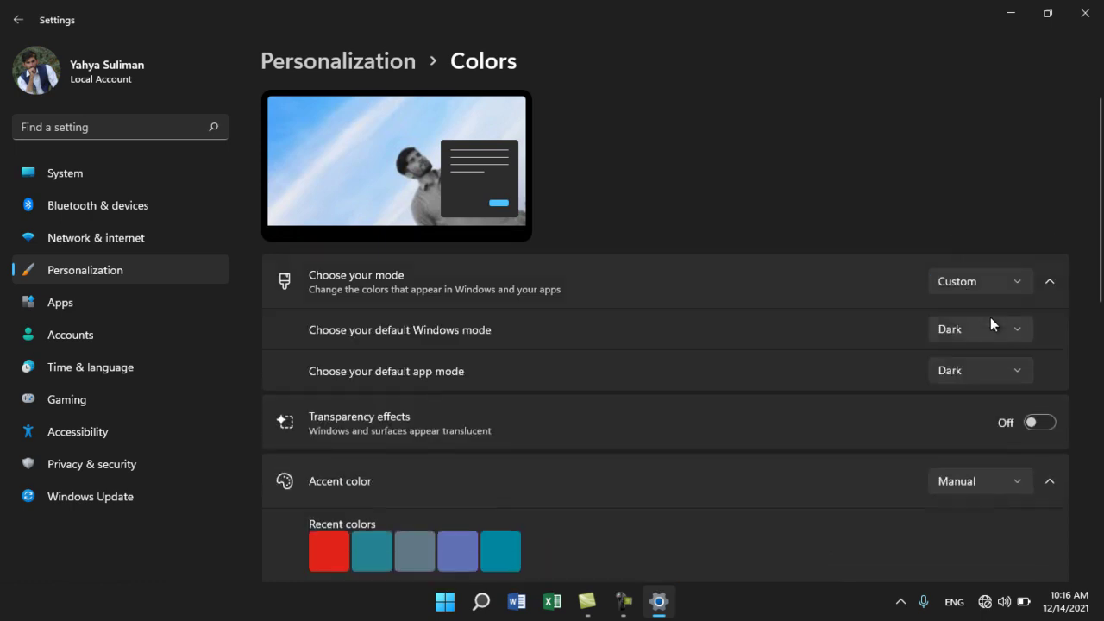
pyautogui.click(403, 557)
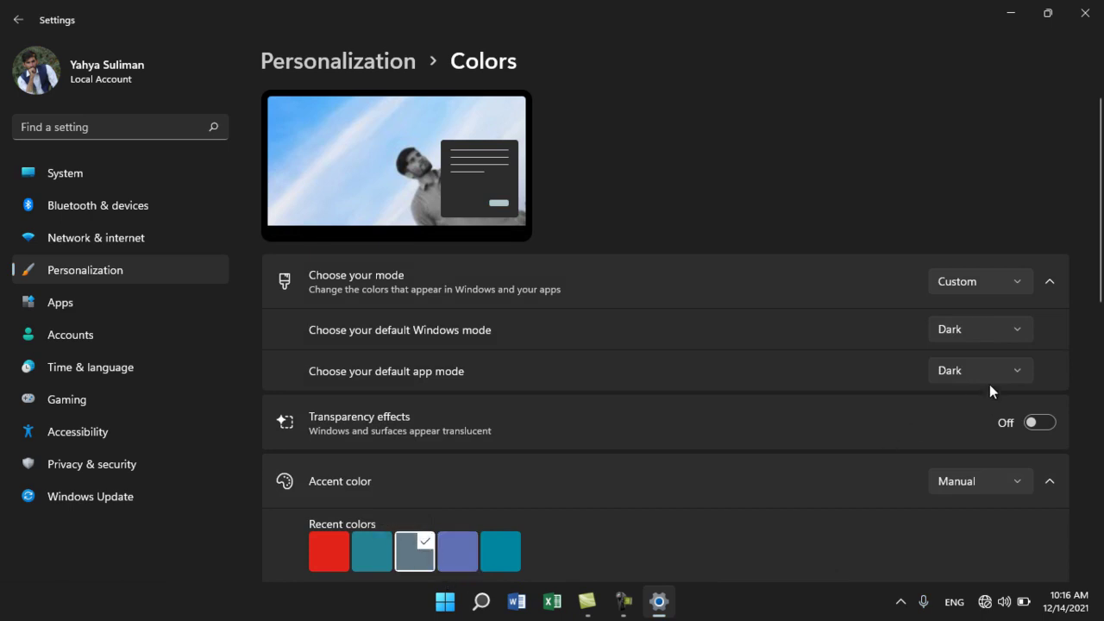
# Collapse the custom mode options and set the color mode to Light.
pyautogui.click(1042, 284)
pyautogui.click(1018, 282)
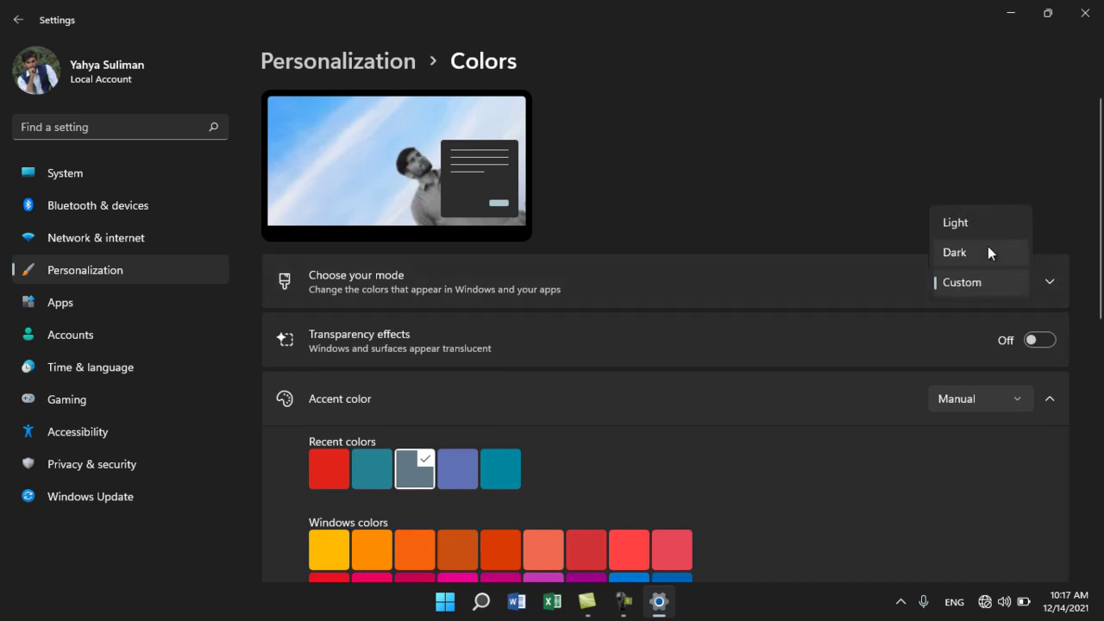
pyautogui.click(991, 222)
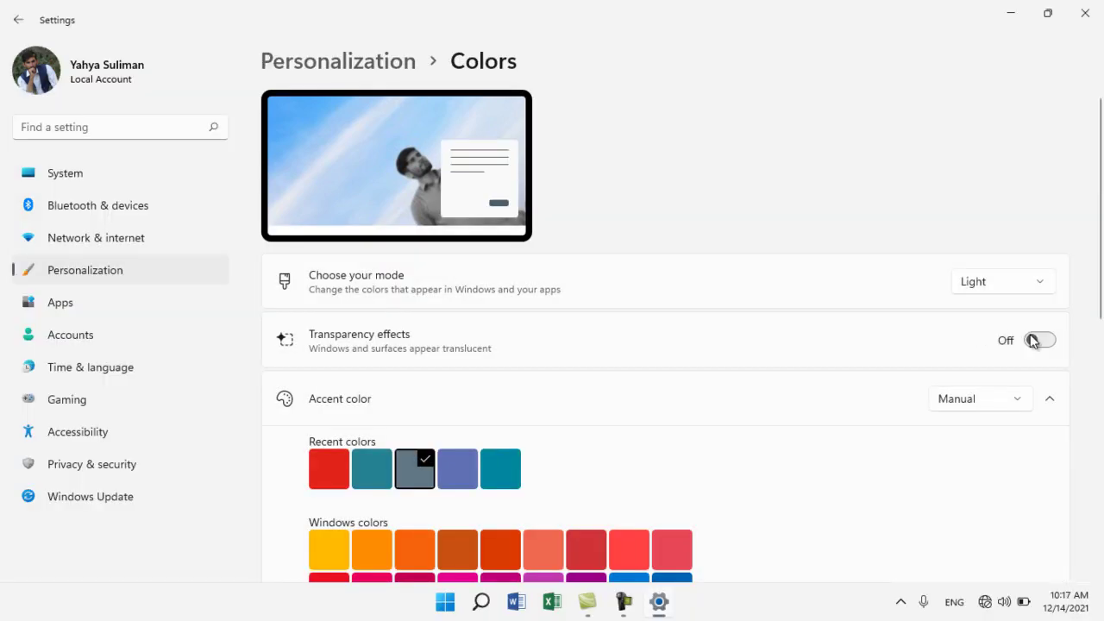
# Switch the transparency effects on and off several times to compare the look, leaving them off.
pyautogui.click(1034, 342)
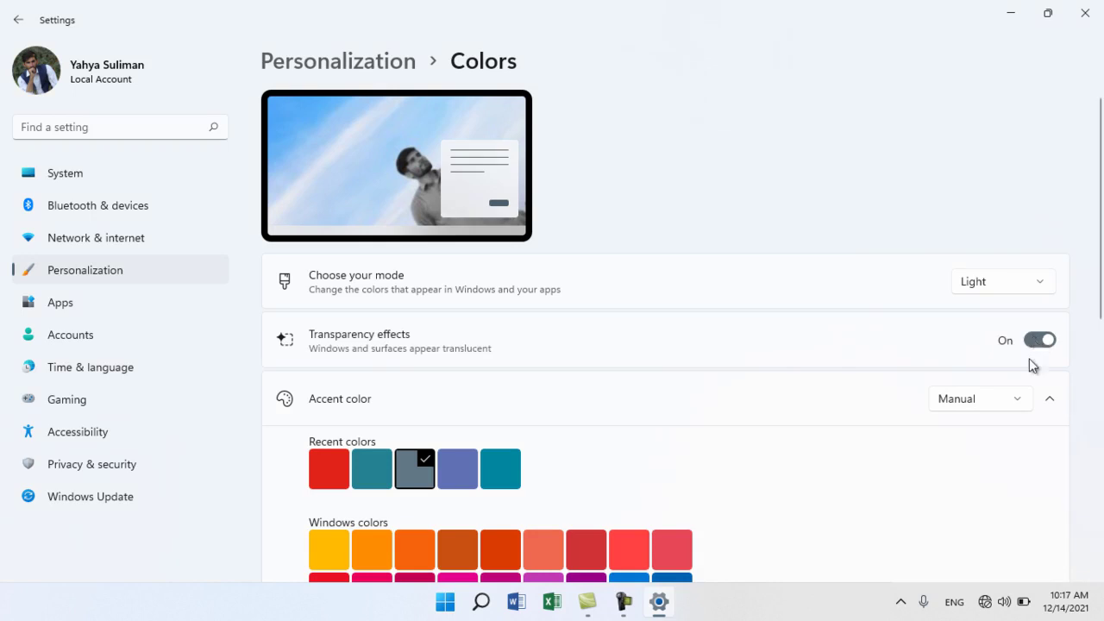
pyautogui.click(1032, 343)
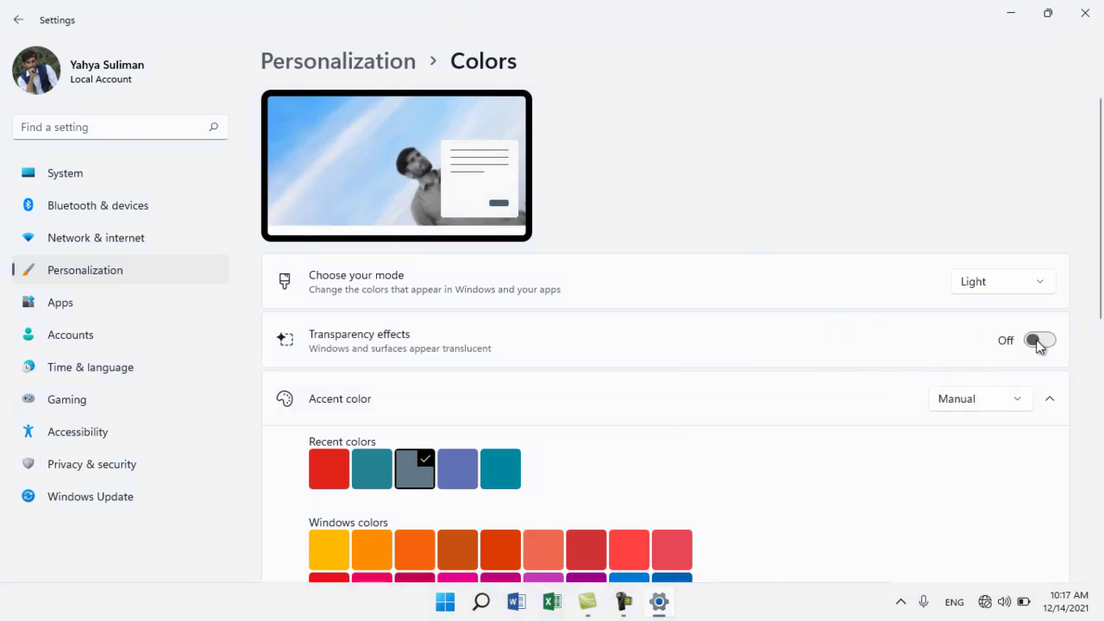
pyautogui.click(1038, 342)
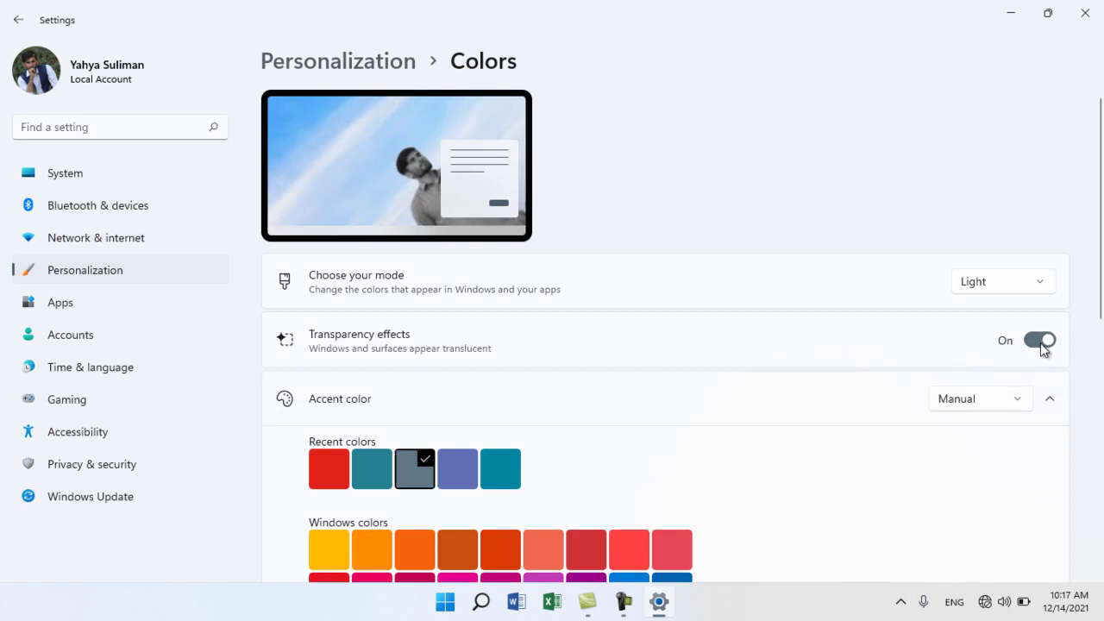
pyautogui.click(1041, 341)
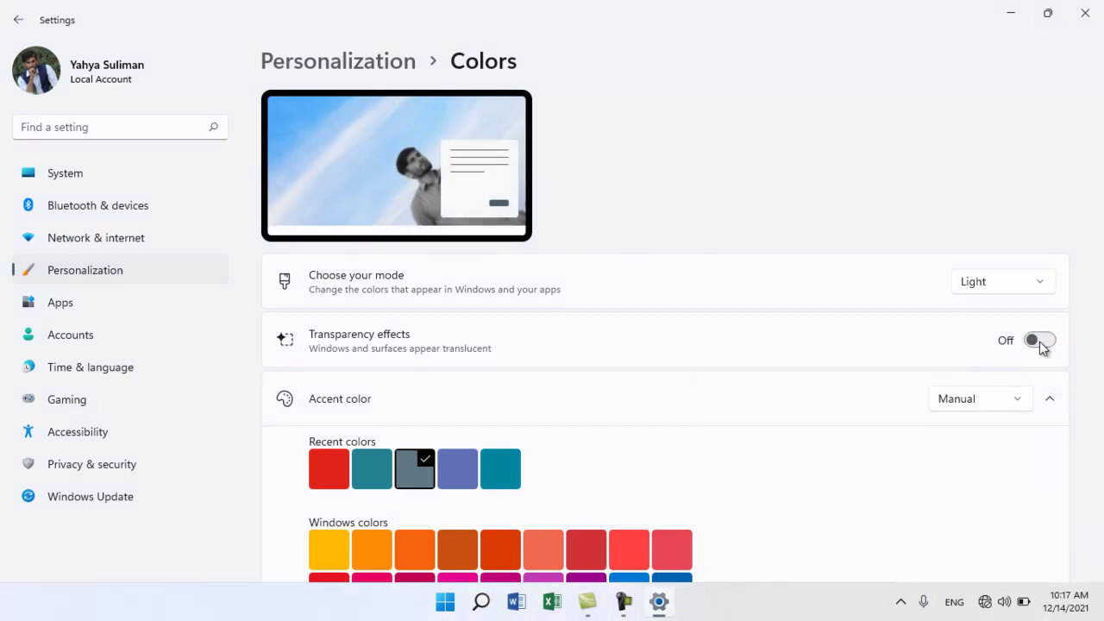
pyautogui.click(1041, 342)
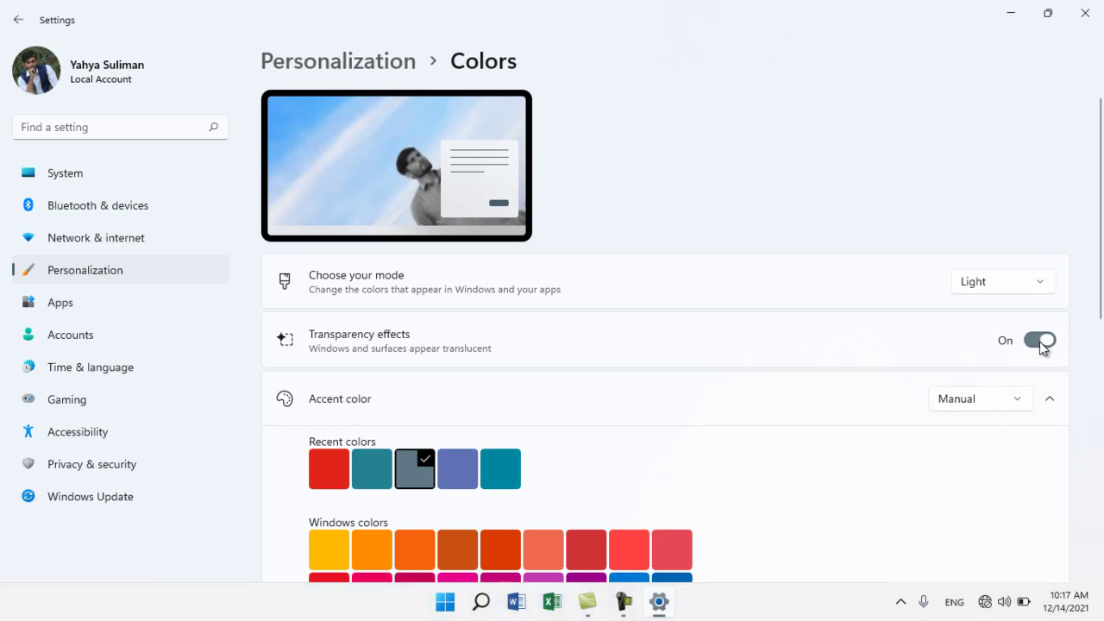
pyautogui.click(1040, 343)
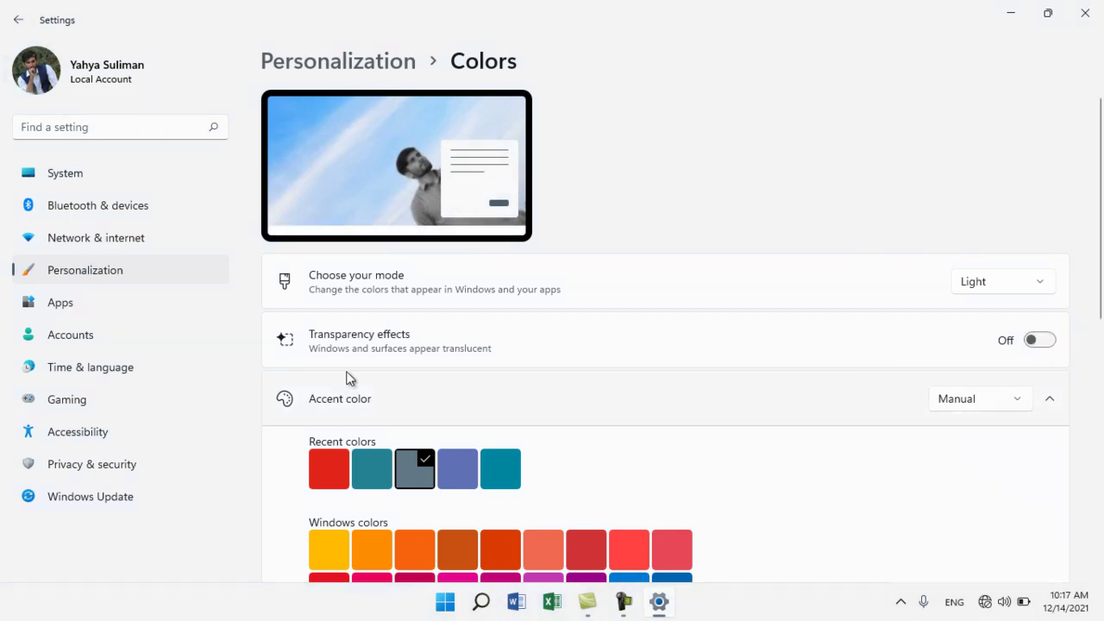
# Choose red from the recent colors as the accent color and check it on the taskbar.
pyautogui.click(336, 475)
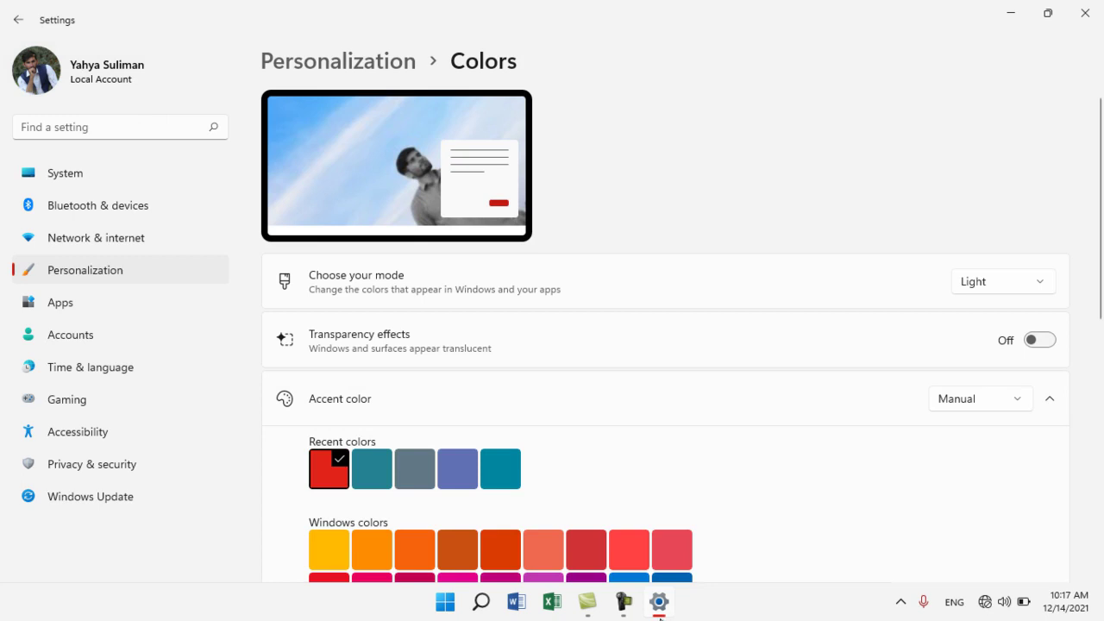
pyautogui.moveTo(656, 615)
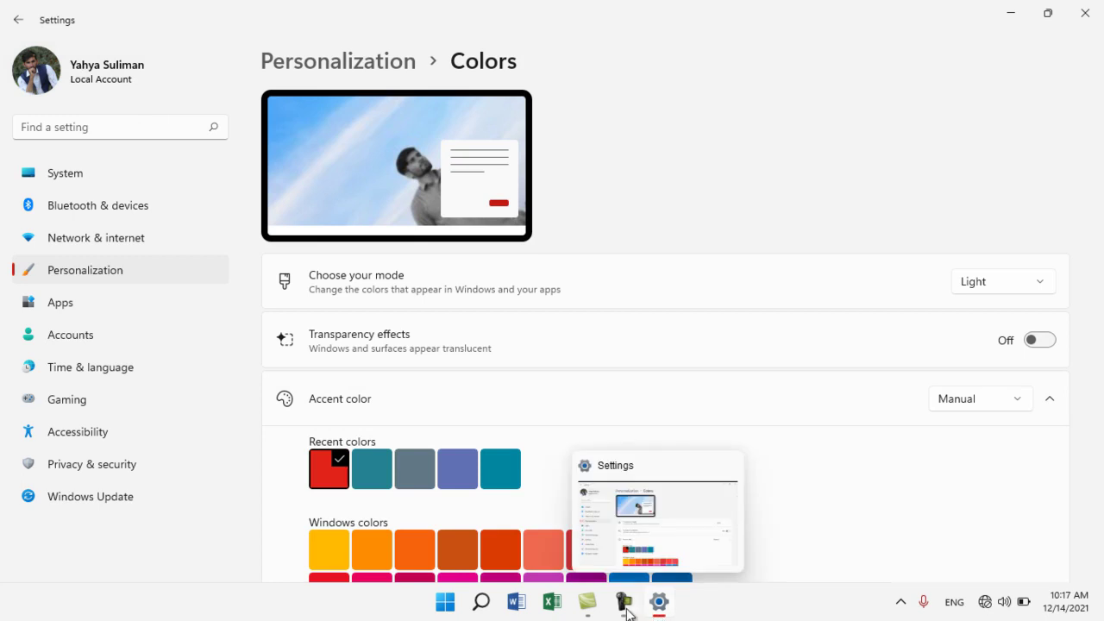
pyautogui.moveTo(573, 615)
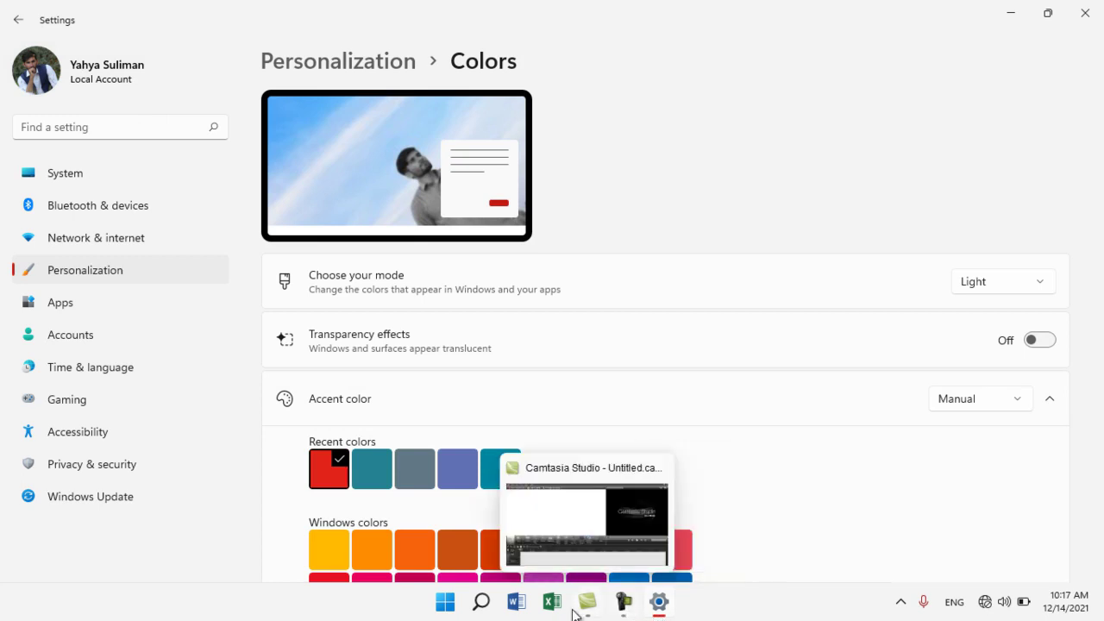
# Return to the Personalization settings, open Themes and apply the Glow theme.
pyautogui.click(17, 20)
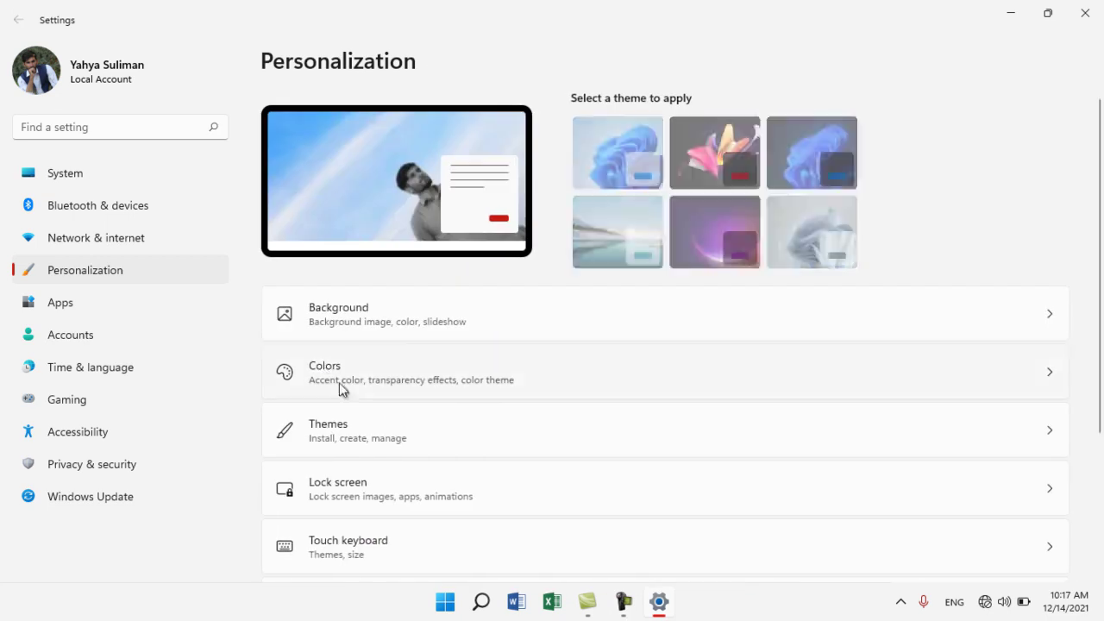
pyautogui.click(363, 435)
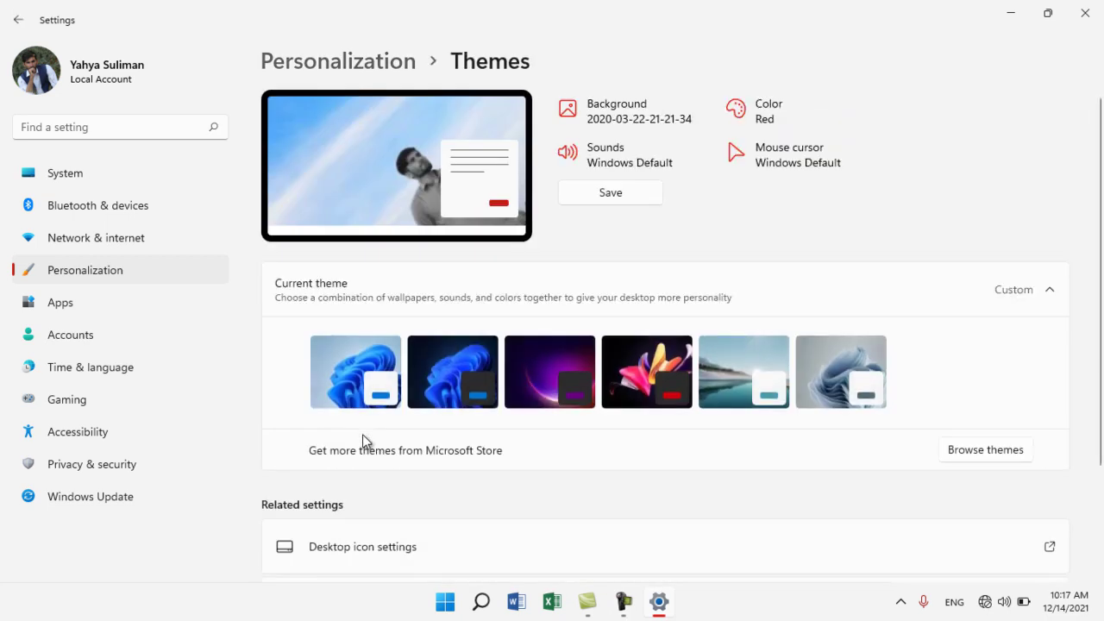
pyautogui.click(553, 380)
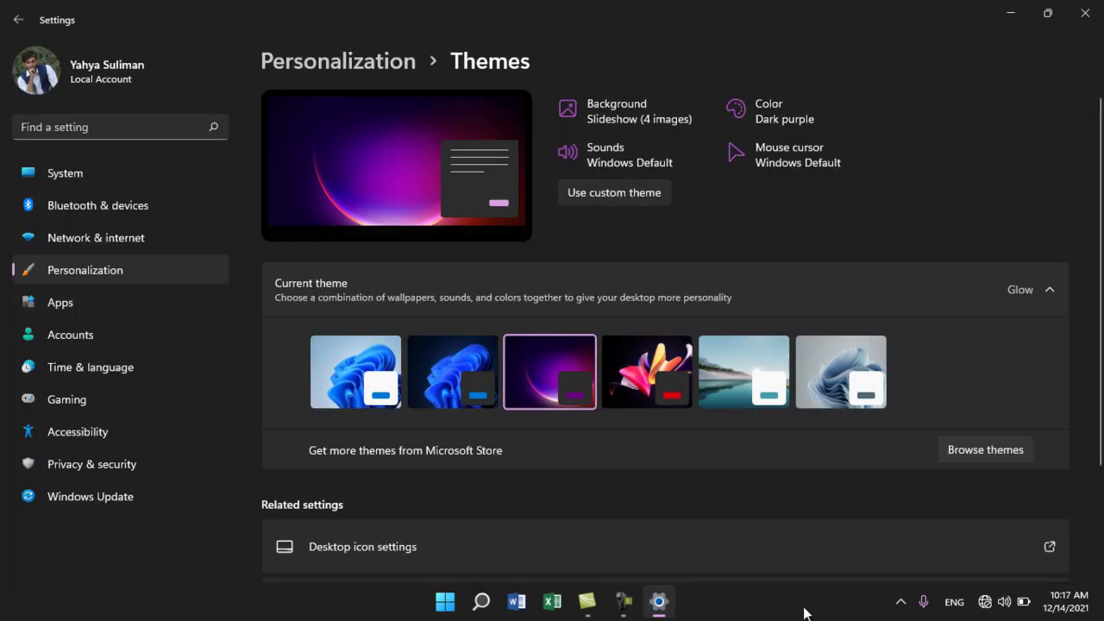
# Try the Flow theme, and apply the Windows (light) theme.
pyautogui.click(831, 367)
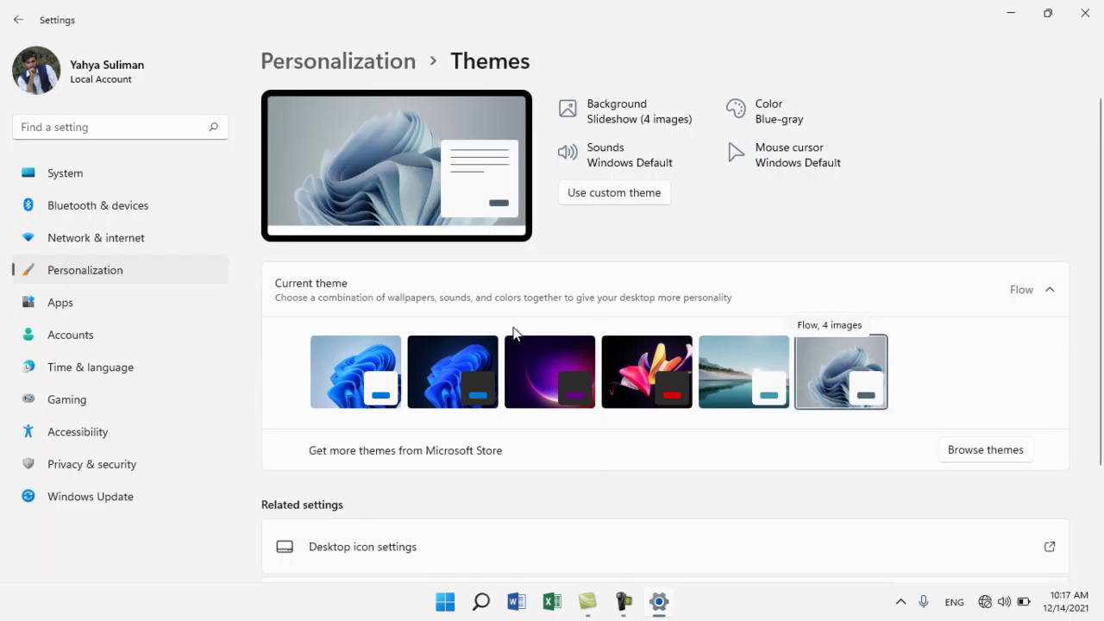
pyautogui.click(353, 364)
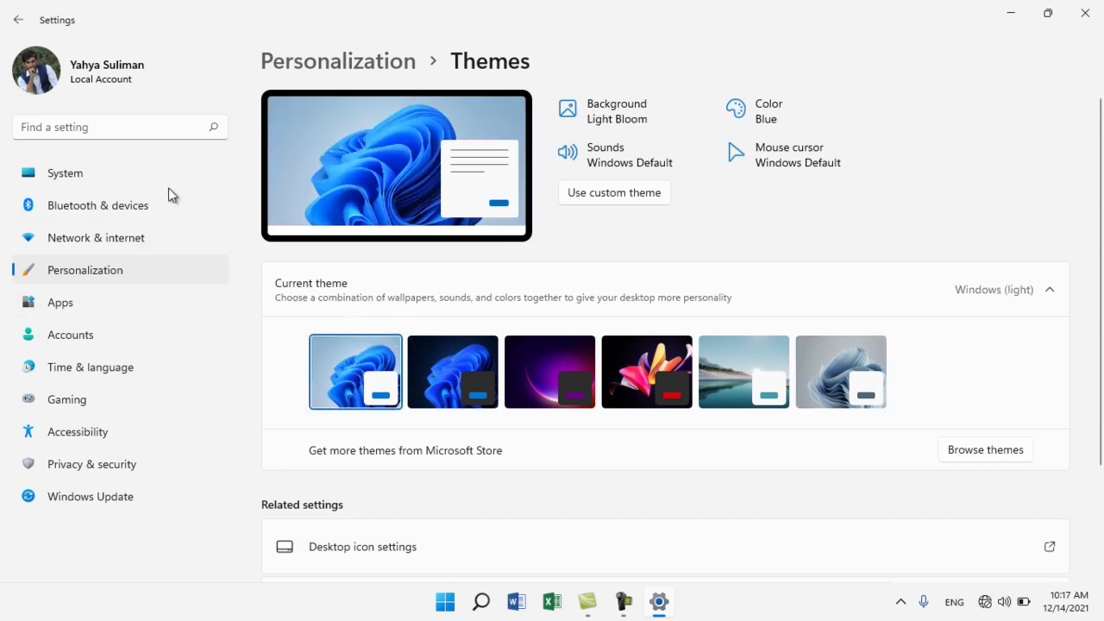
# Open the Lock screen settings, set the grey-blue wave image as the lock screen picture, and briefly show the desktop.
pyautogui.click(20, 20)
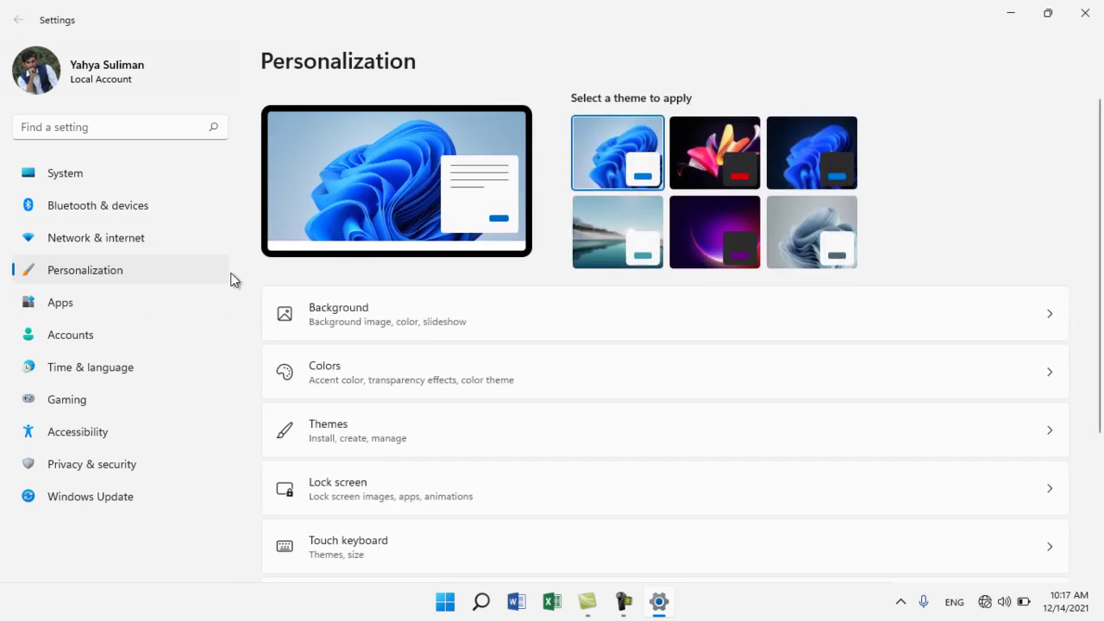
pyautogui.click(373, 493)
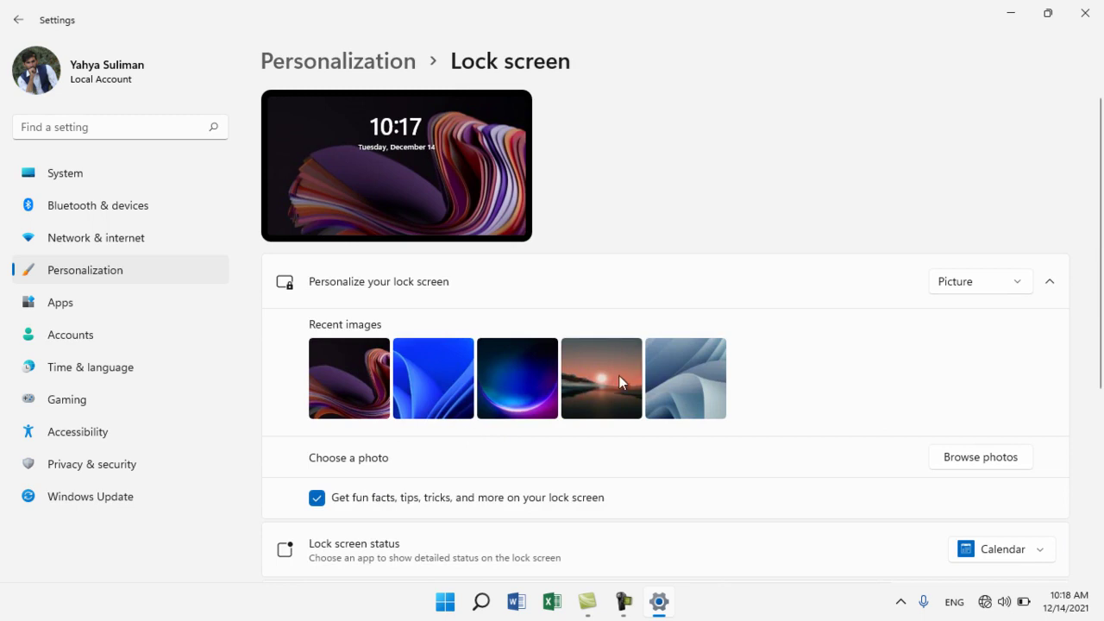
pyautogui.click(678, 372)
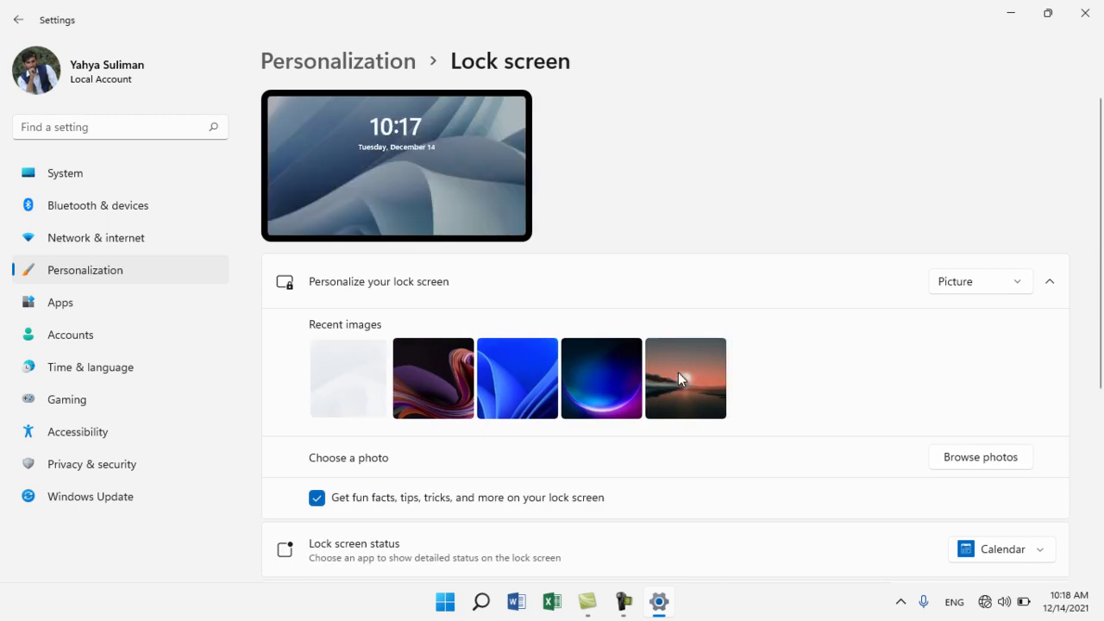
pyautogui.scroll(-1, 1100, 296)
pyautogui.scroll(-2, 1100, 296)
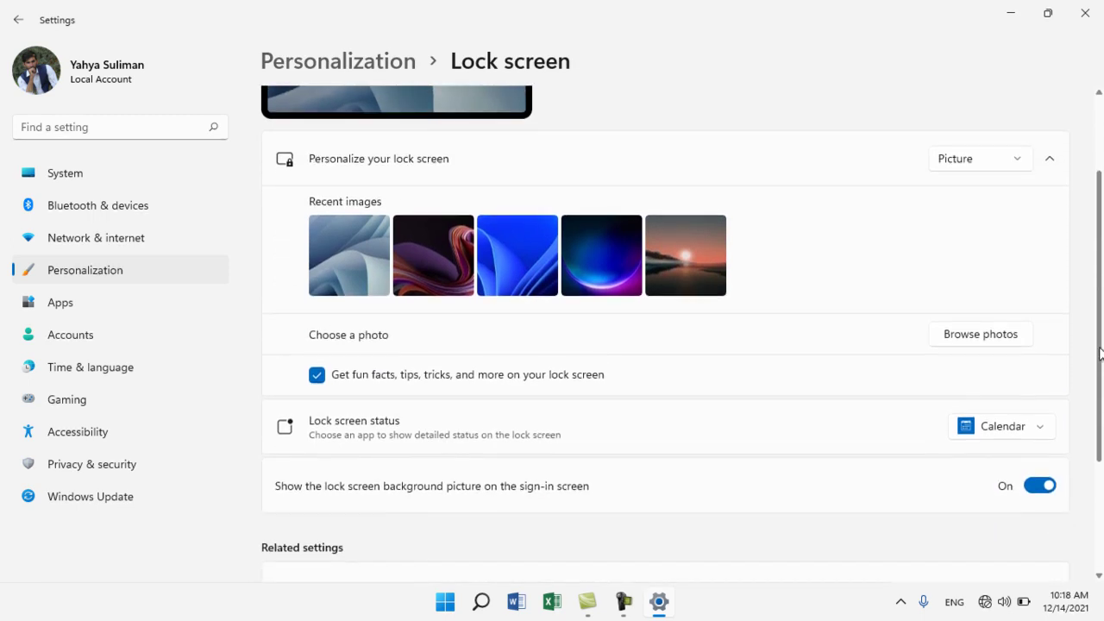
pyautogui.press('super+d')
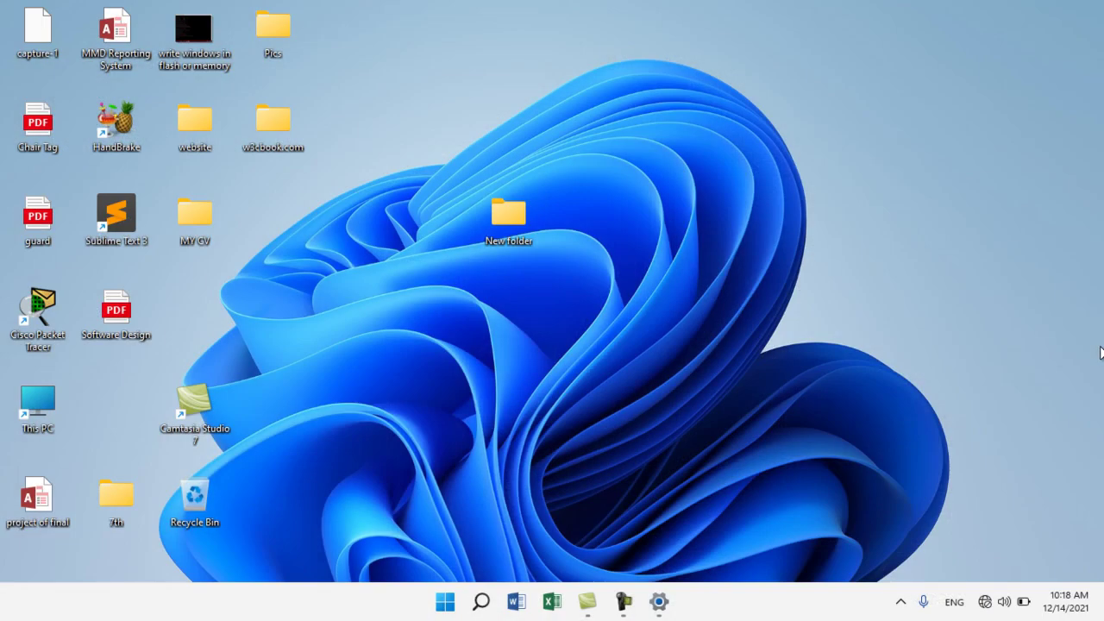
pyautogui.click(660, 601)
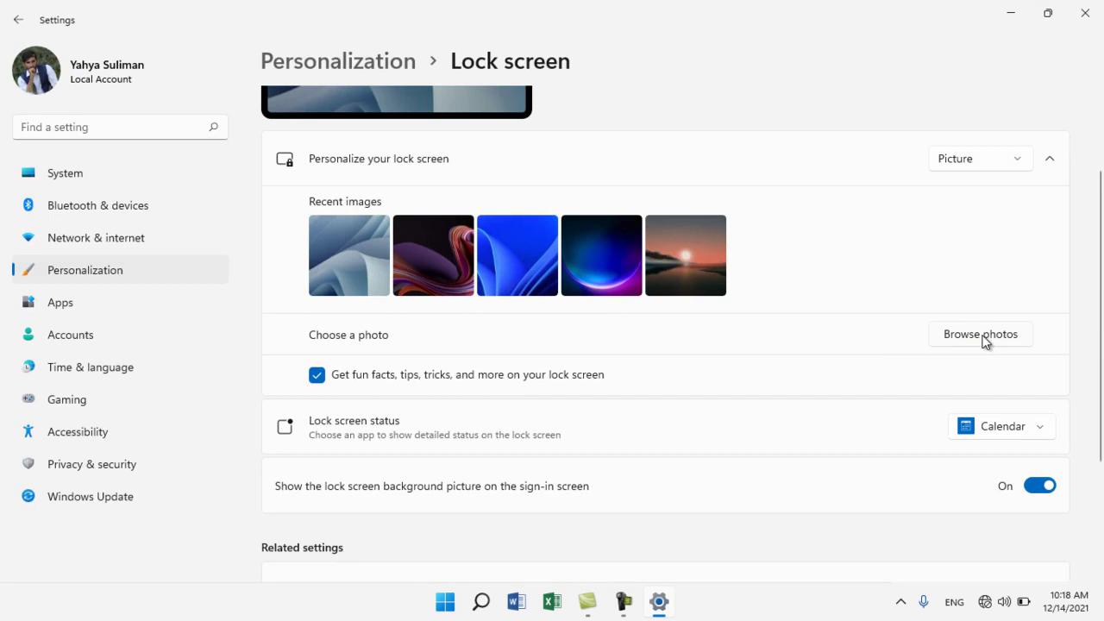
# Review the lock screen status apps, keeping Calendar, and toggle the sign-in screen background picture off and on again.
pyautogui.click(1016, 426)
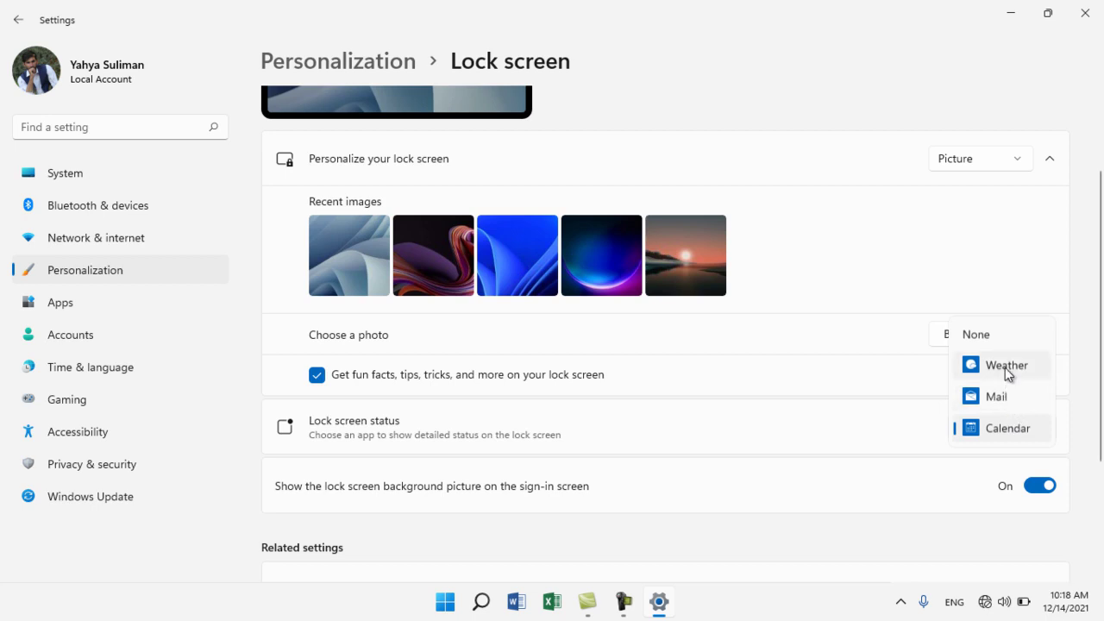
pyautogui.click(1016, 439)
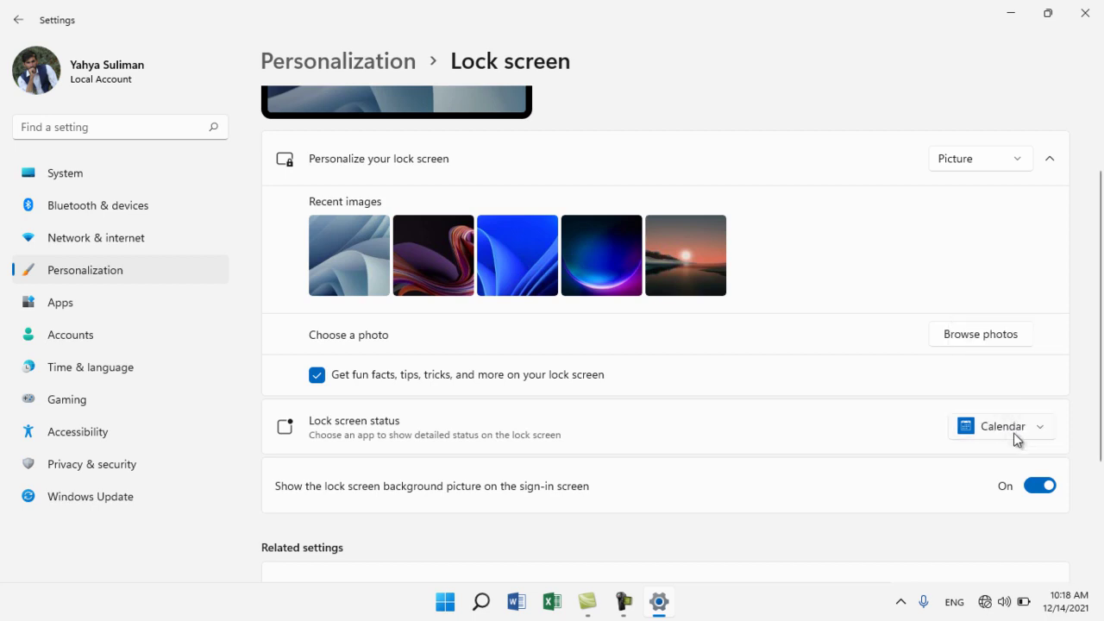
pyautogui.click(1020, 439)
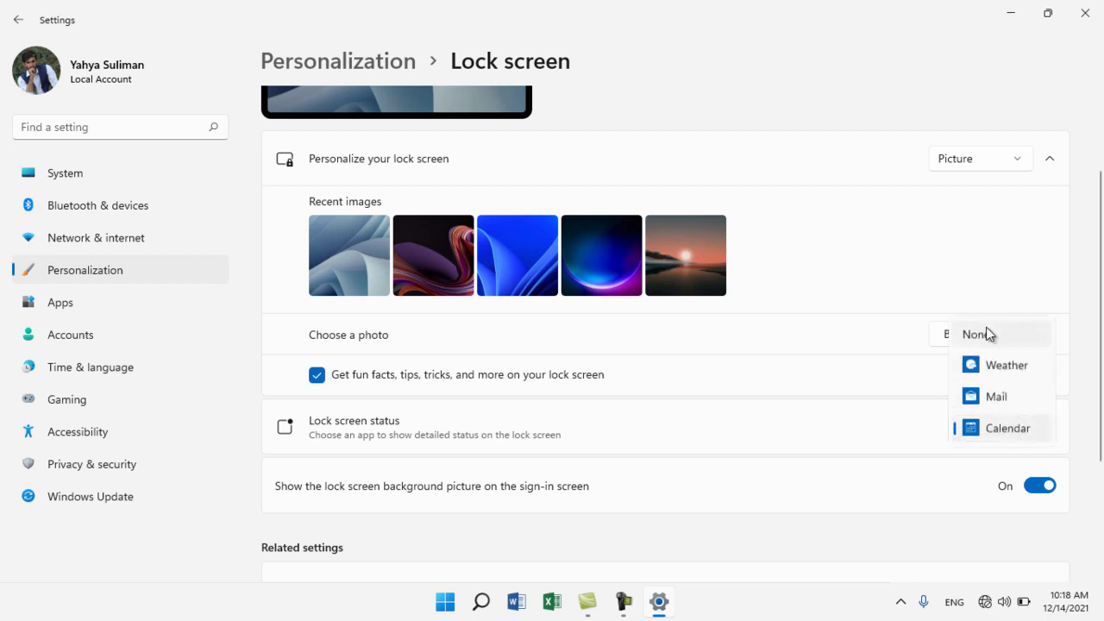
pyautogui.click(854, 485)
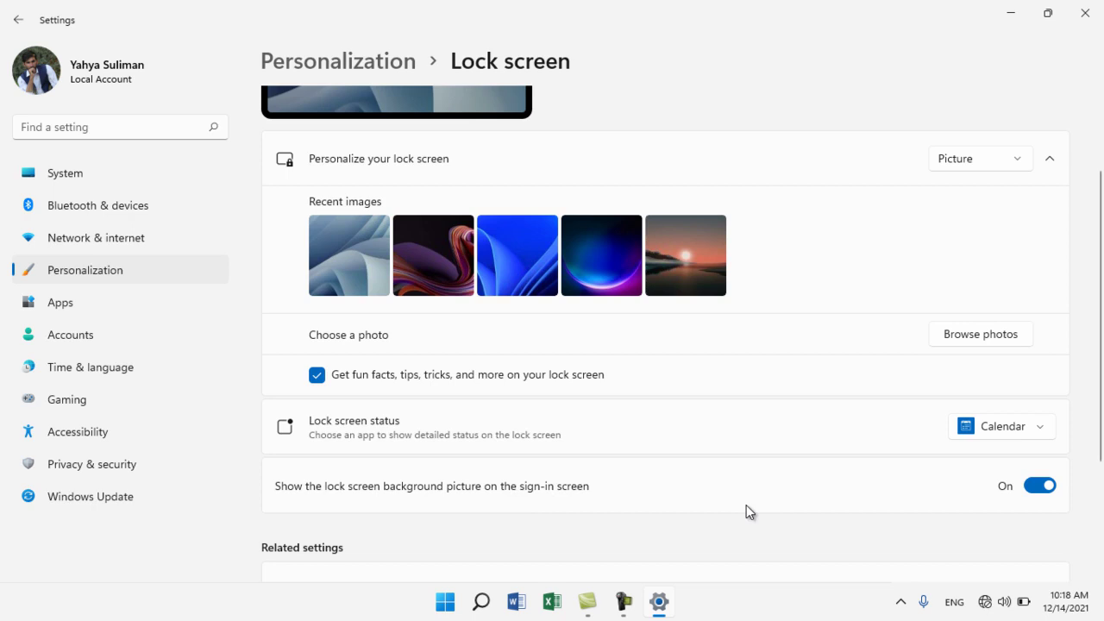
pyautogui.click(1050, 493)
pyautogui.click(1050, 495)
# Open the Touch keyboard personalization settings, choose the Silky Dawn theme and set the keyboard size to 65.
pyautogui.click(17, 14)
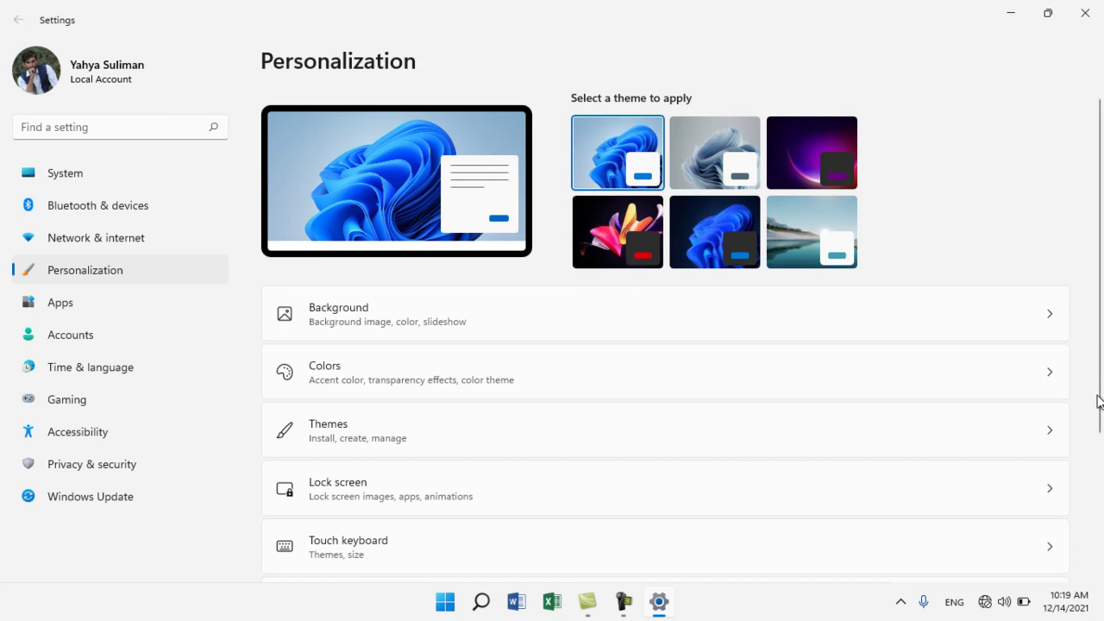
pyautogui.scroll(-2, 1097, 399)
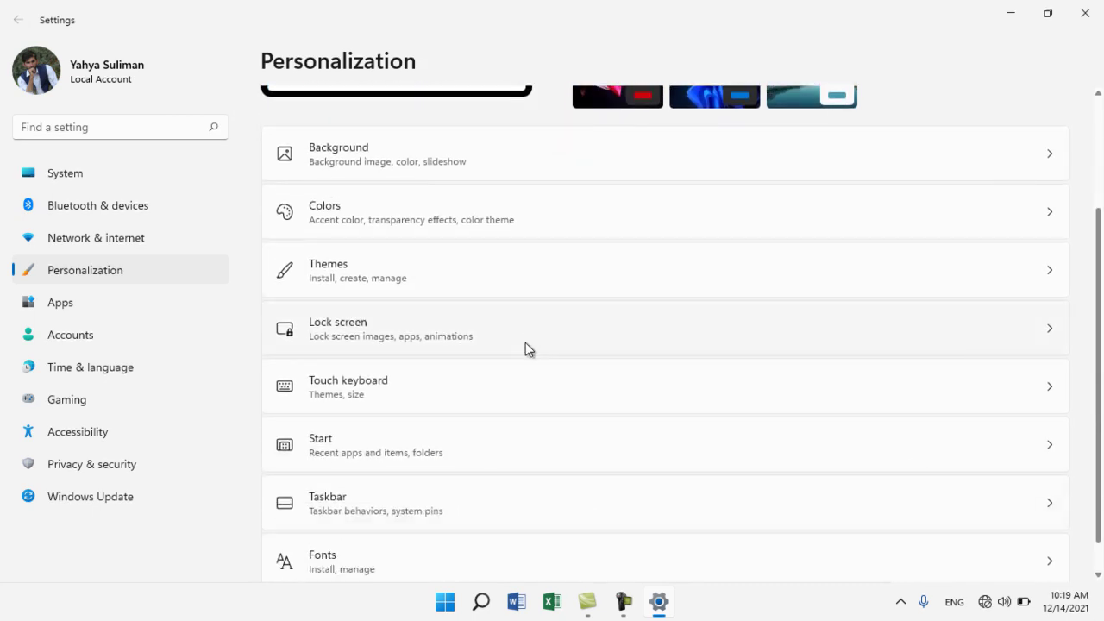
pyautogui.click(508, 388)
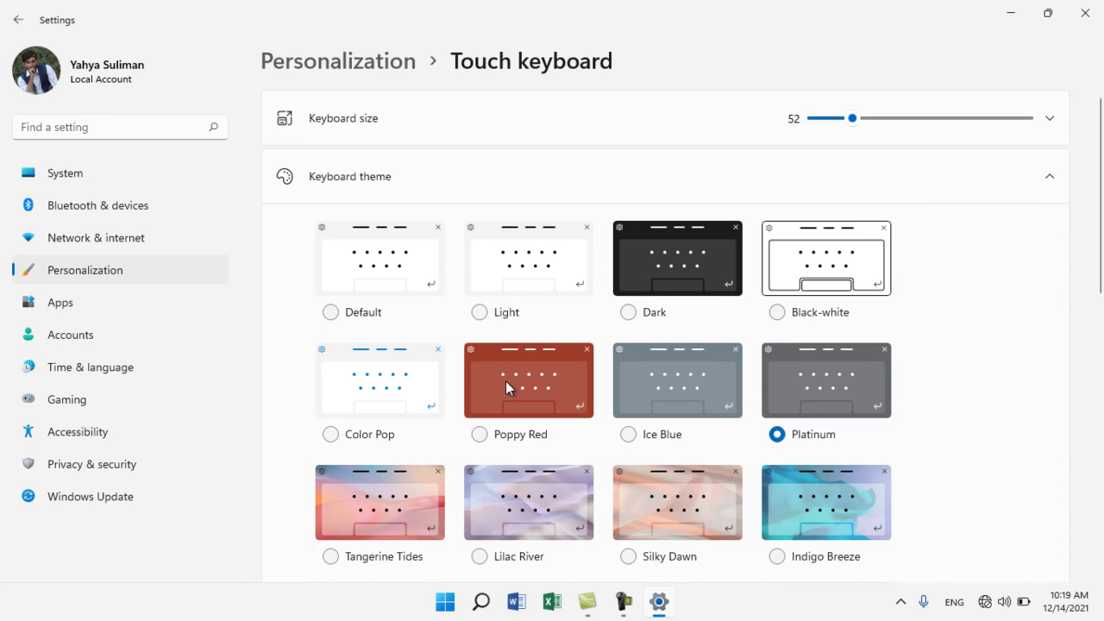
pyautogui.click(678, 481)
pyautogui.moveTo(852, 118); pyautogui.dragTo(912, 123)
pyautogui.moveTo(926, 125); pyautogui.dragTo(866, 142)
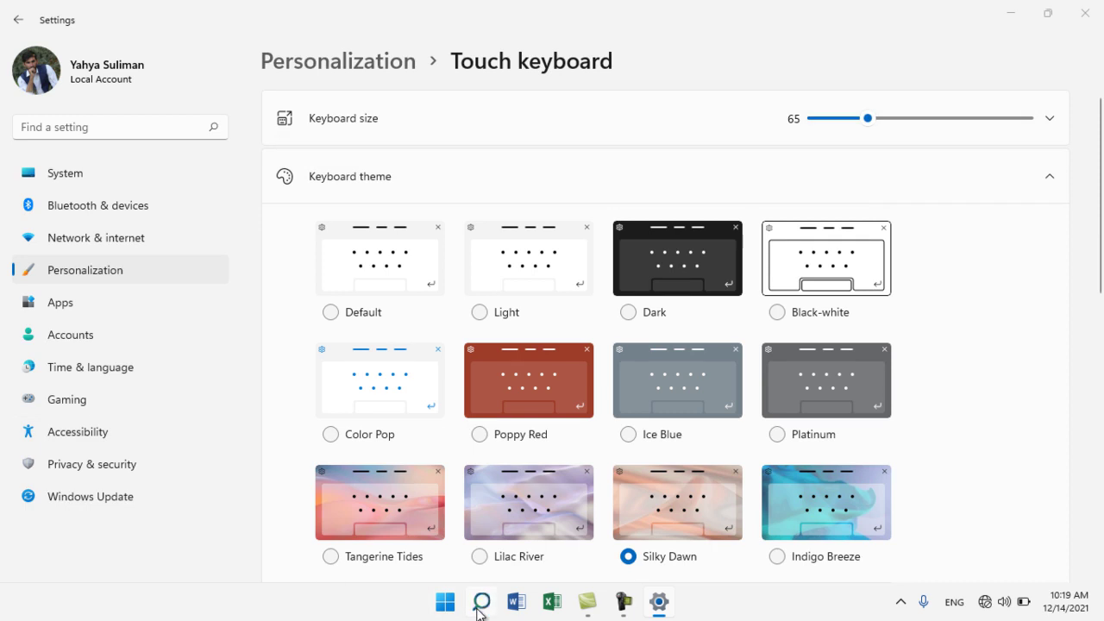
# Open the On-Screen Keyboard to check its look, switch the keyboard theme to Ice Blue, and close the keyboard.
pyautogui.click(477, 608)
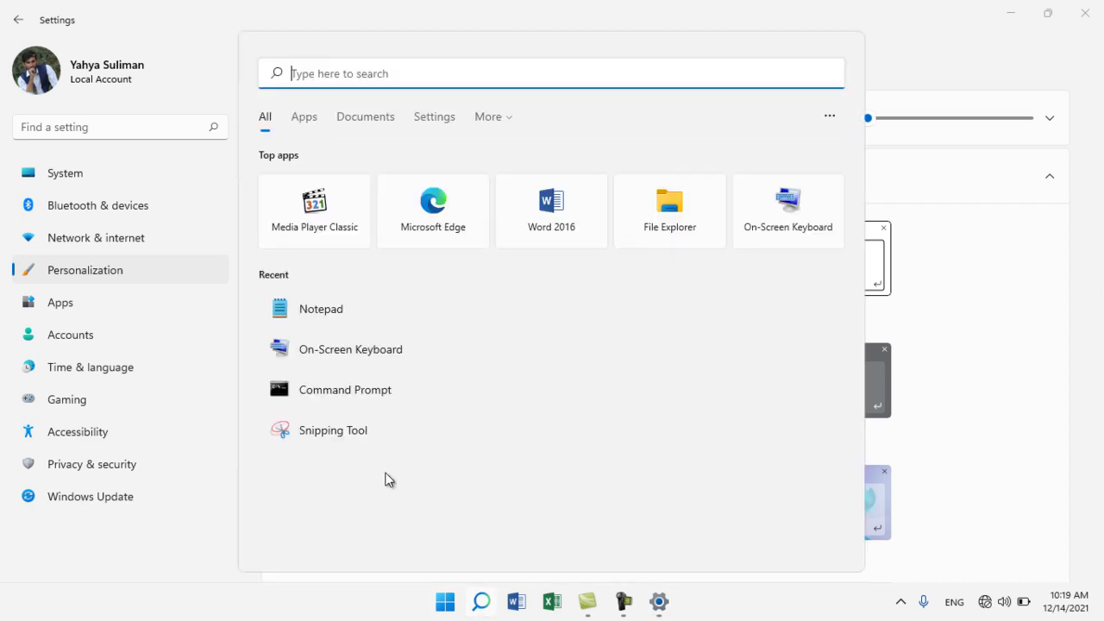
pyautogui.click(338, 352)
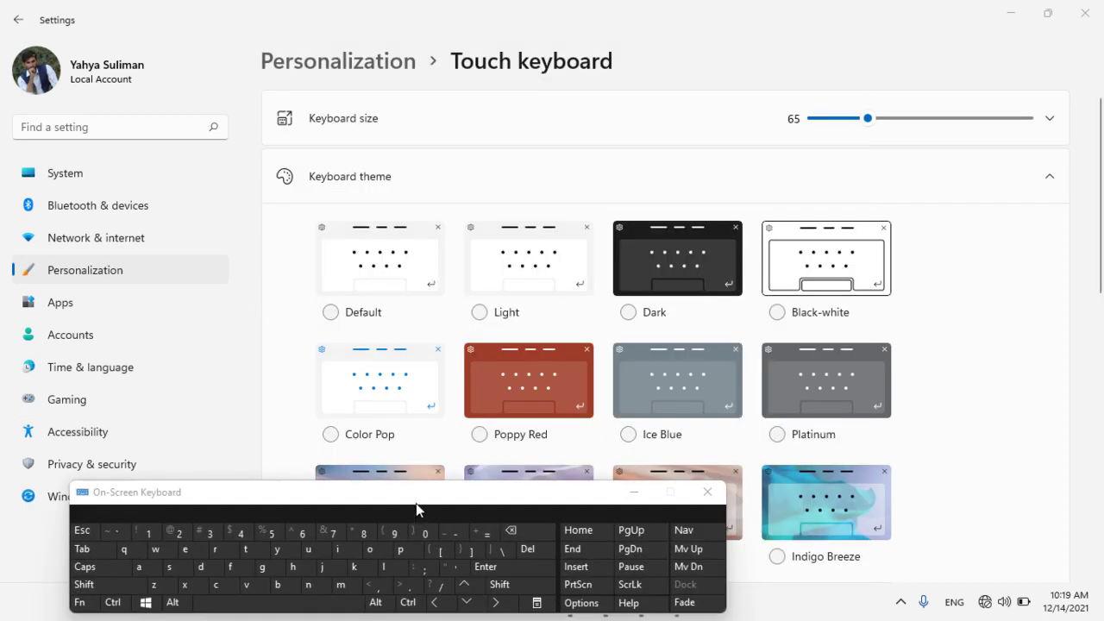
pyautogui.moveTo(420, 493); pyautogui.dragTo(422, 404)
pyautogui.click(518, 351)
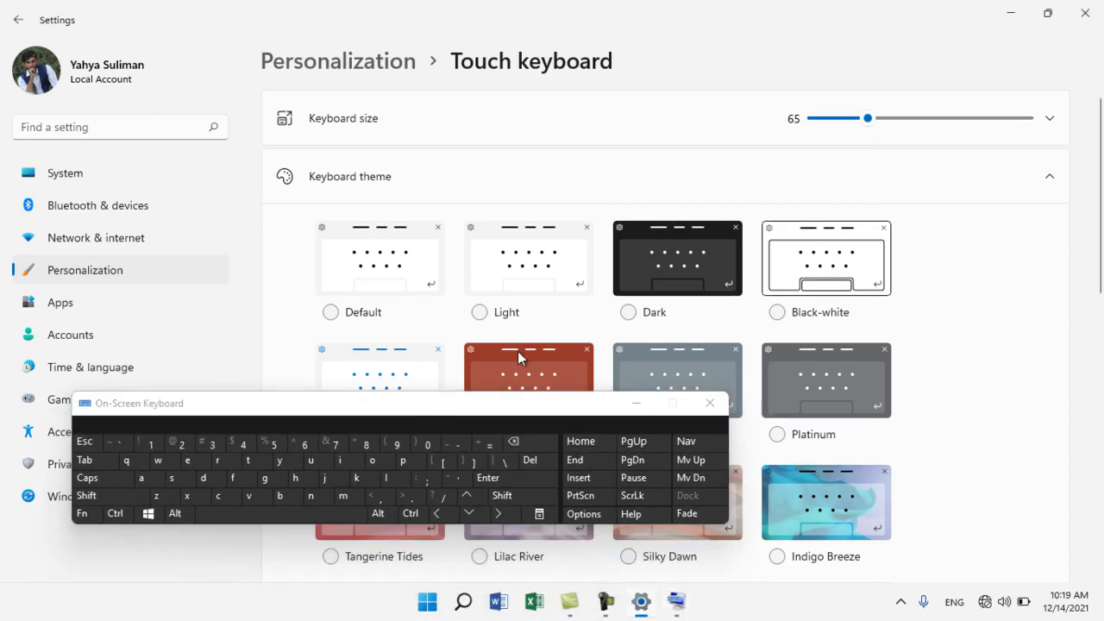
pyautogui.click(713, 410)
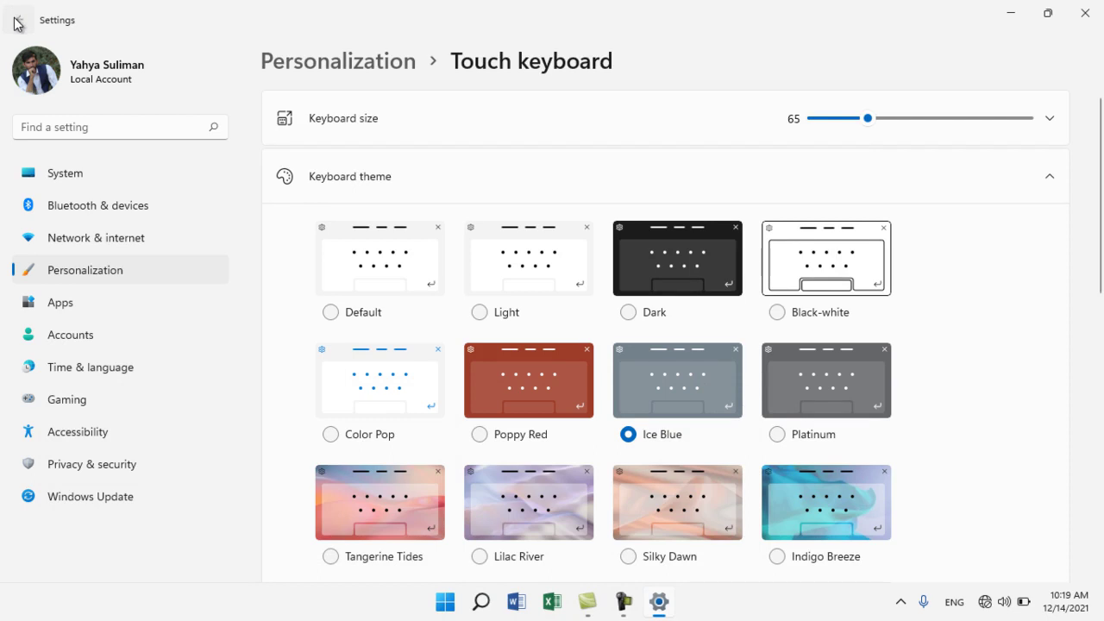
# Open the Start personalization settings and examine the pinned and recommended items in the Start menu.
pyautogui.click(15, 22)
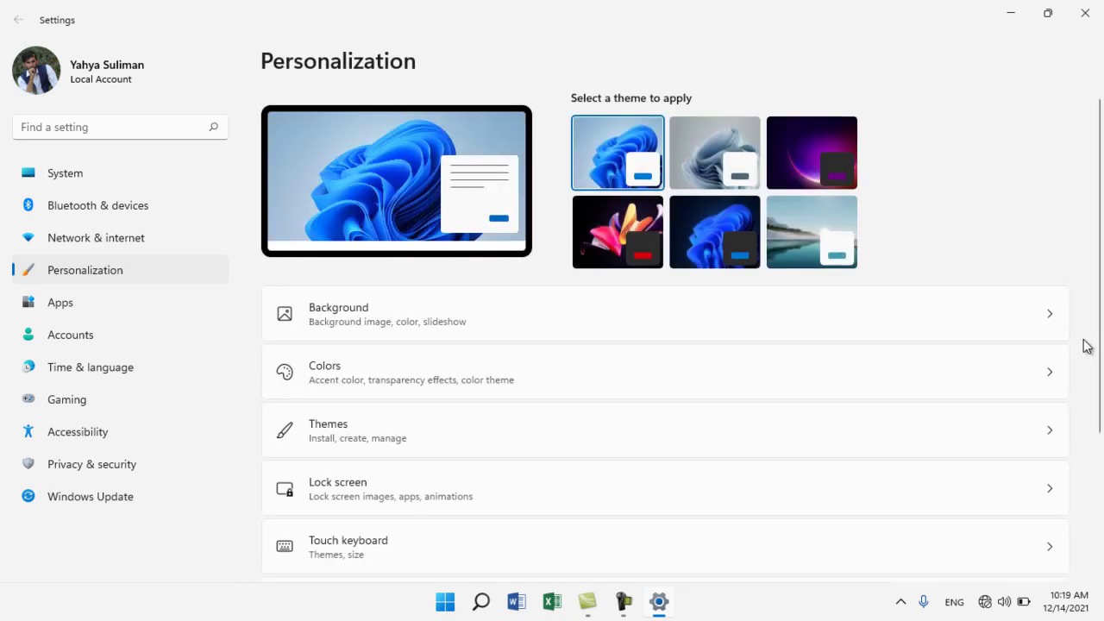
pyautogui.moveTo(1101, 345); pyautogui.dragTo(1101, 509)
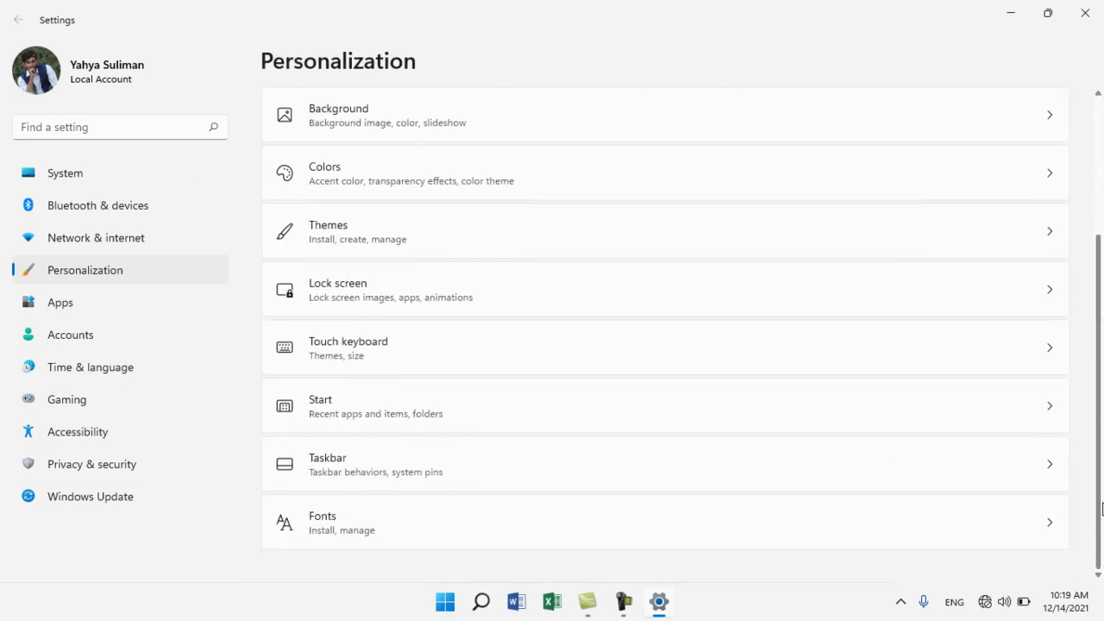
pyautogui.click(401, 405)
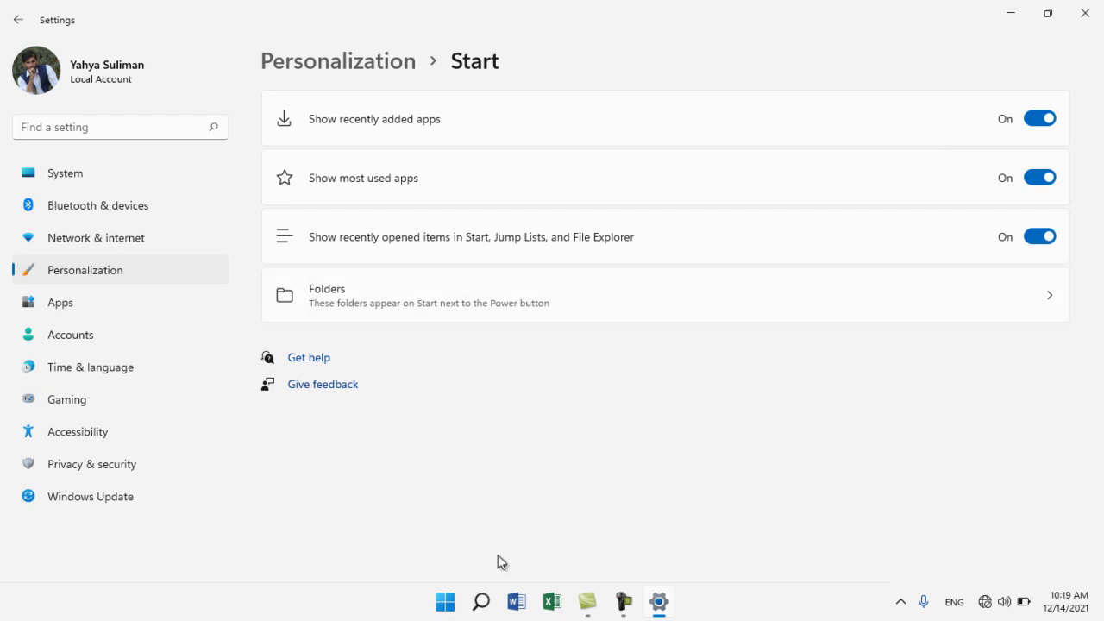
pyautogui.click(452, 603)
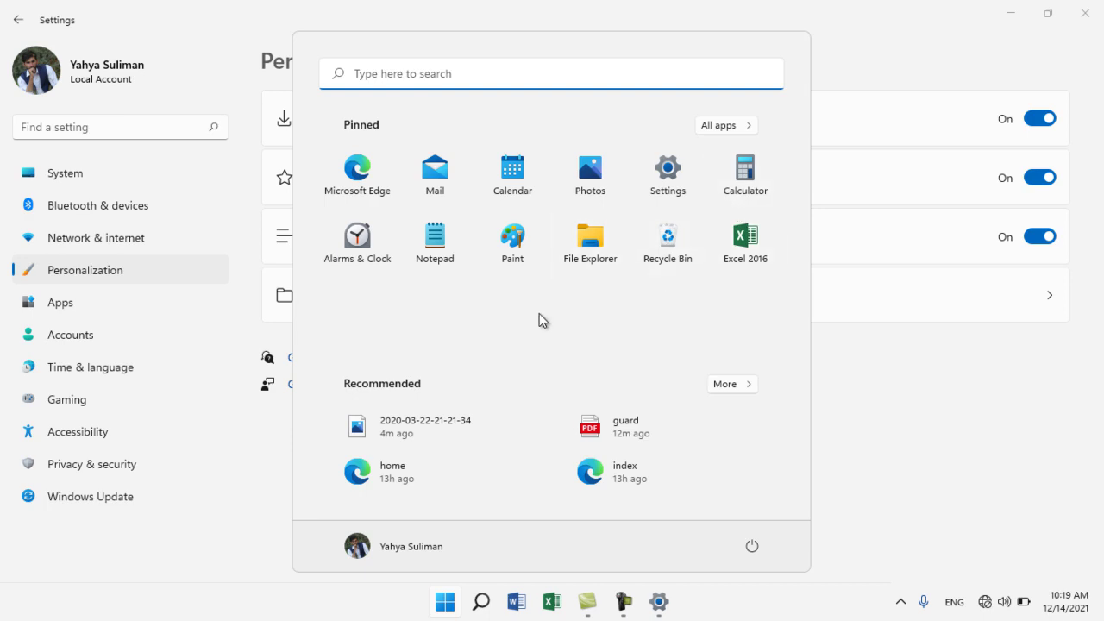
pyautogui.click(874, 337)
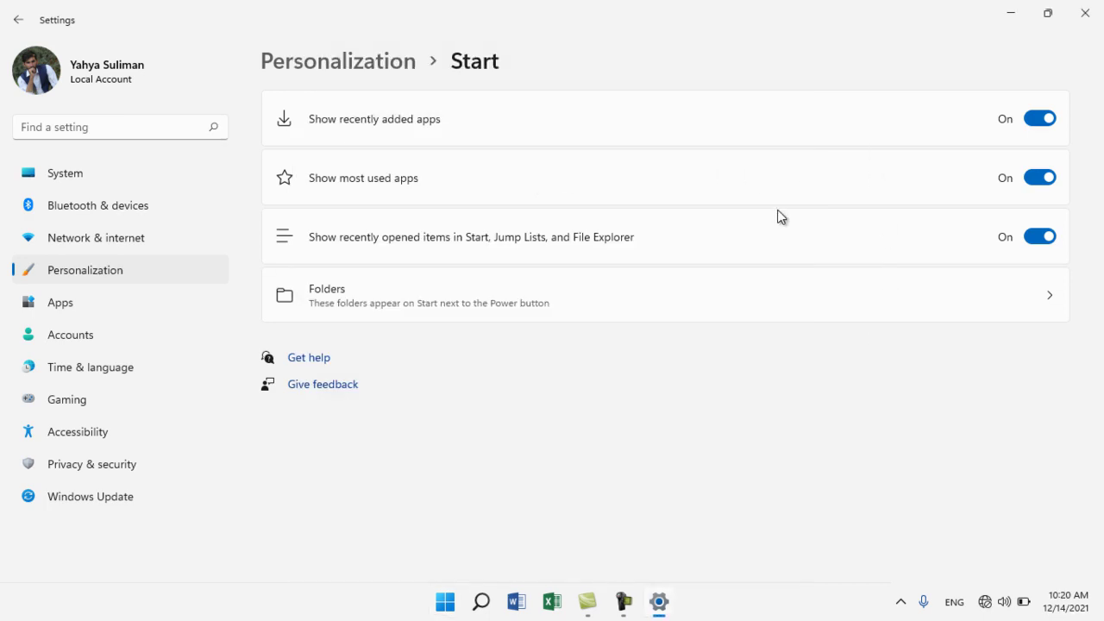
pyautogui.click(444, 604)
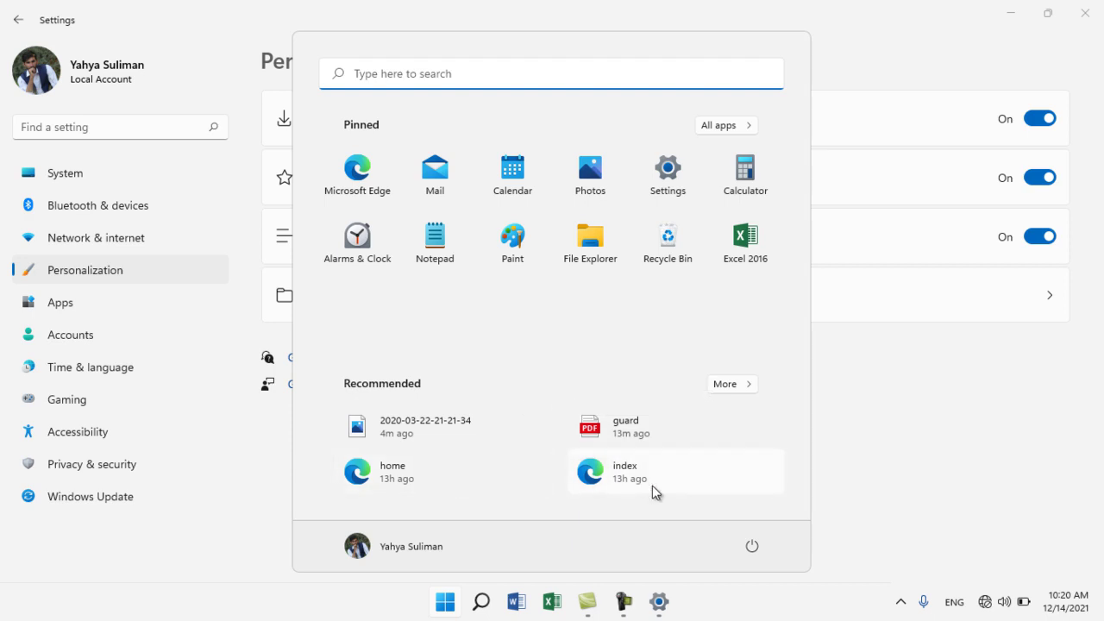
pyautogui.click(835, 454)
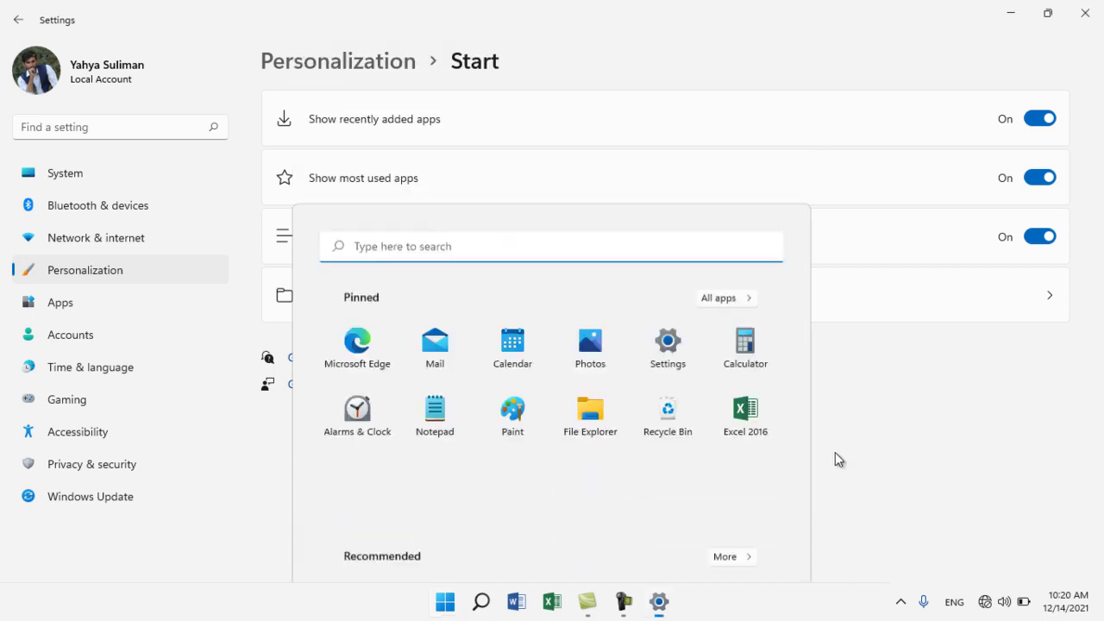
# Turn off recently added apps, most used apps and recently opened items, checking the Start menu's recommended section.
pyautogui.click(1040, 178)
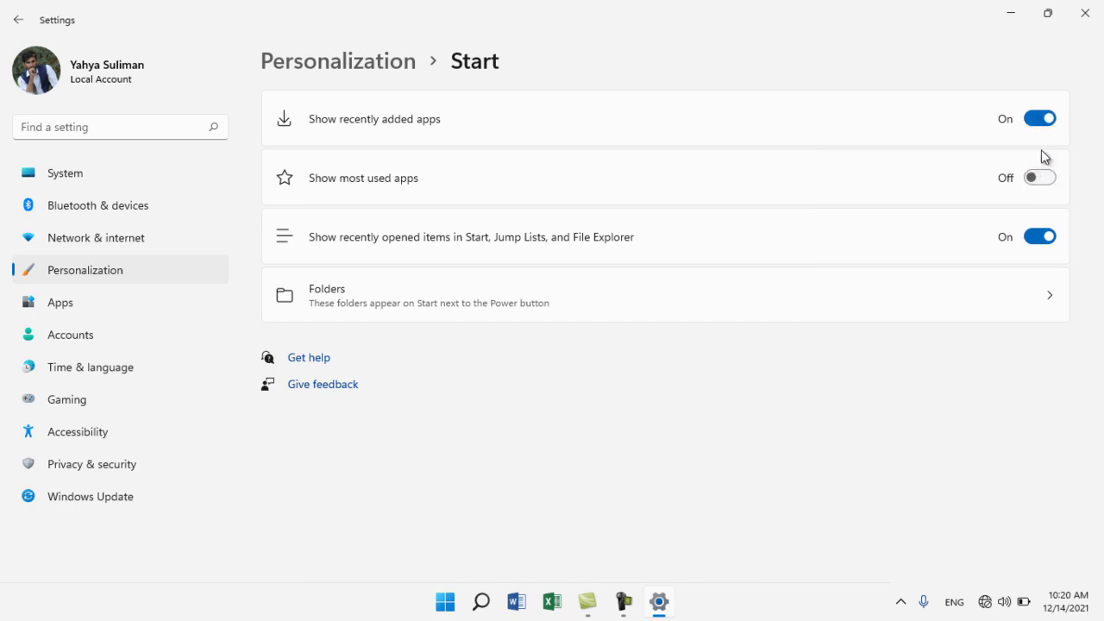
pyautogui.click(1041, 121)
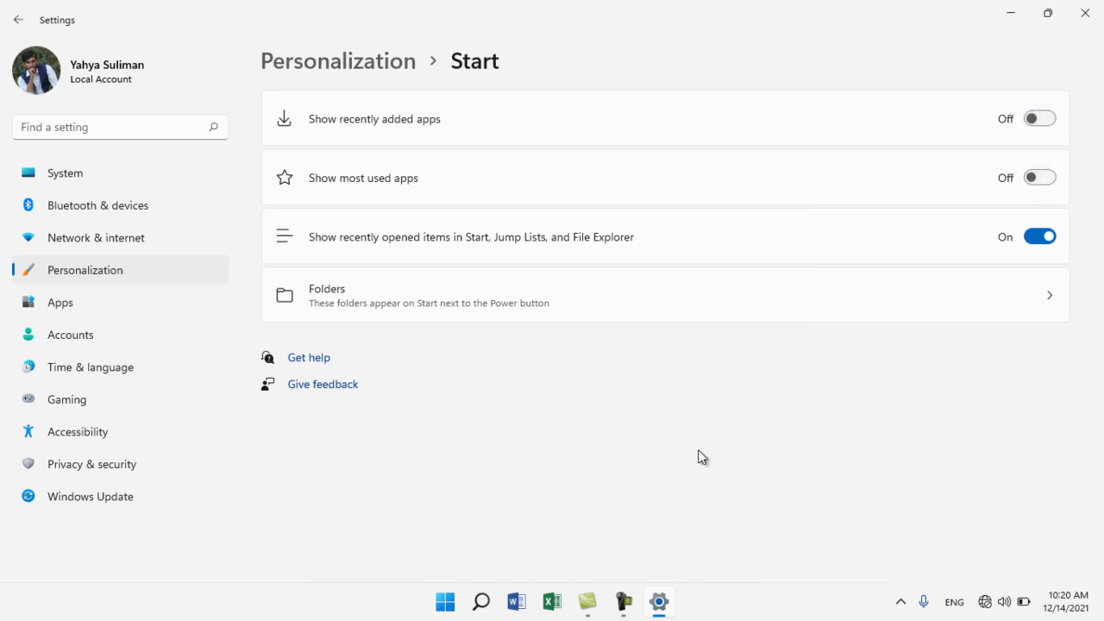
pyautogui.click(446, 604)
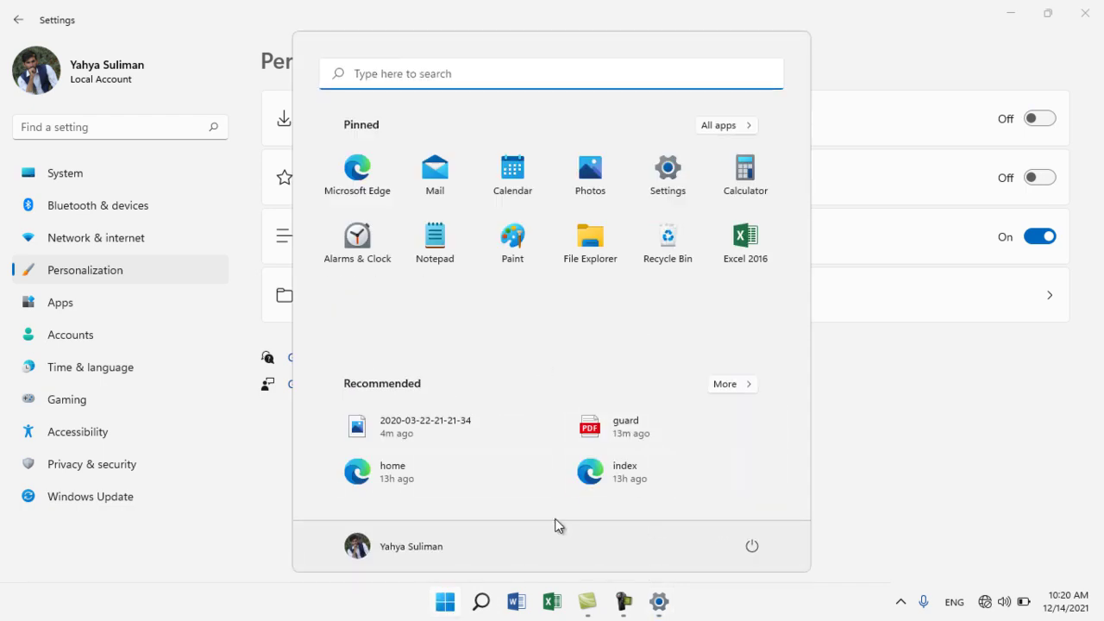
pyautogui.click(936, 358)
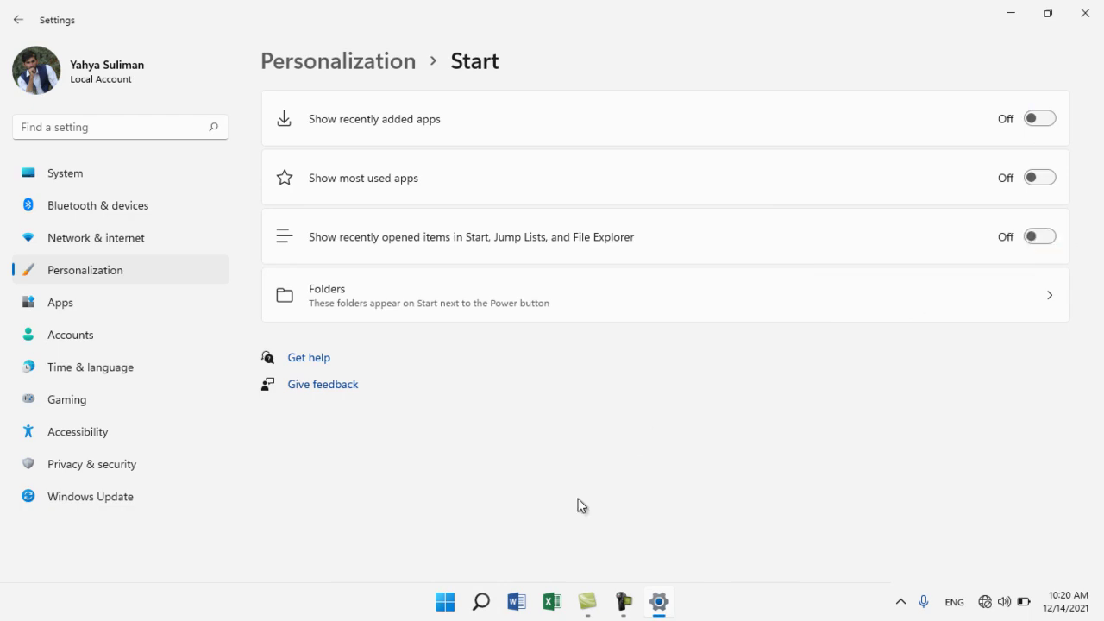
pyautogui.click(446, 609)
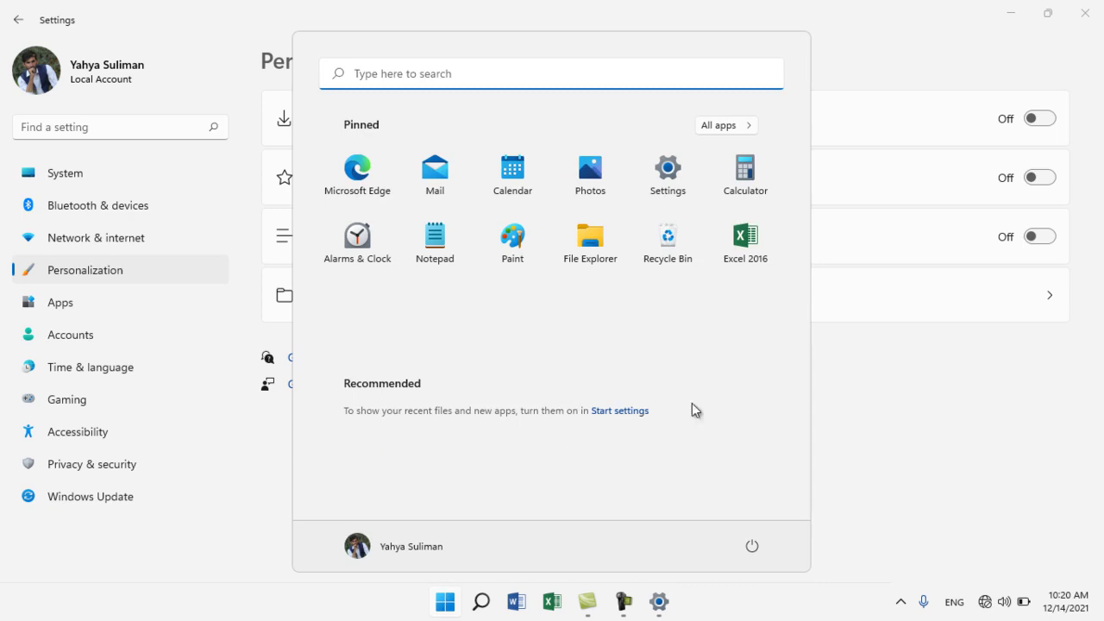
pyautogui.click(883, 437)
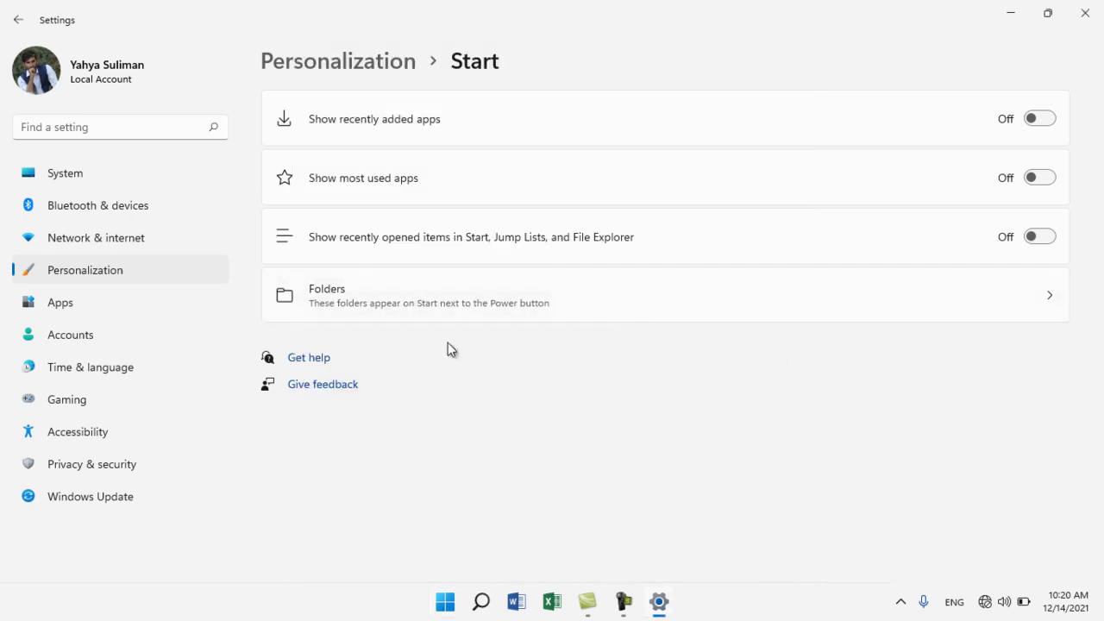
# Open the Start folders settings and enable Settings and File Explorer beside the Power button.
pyautogui.click(480, 312)
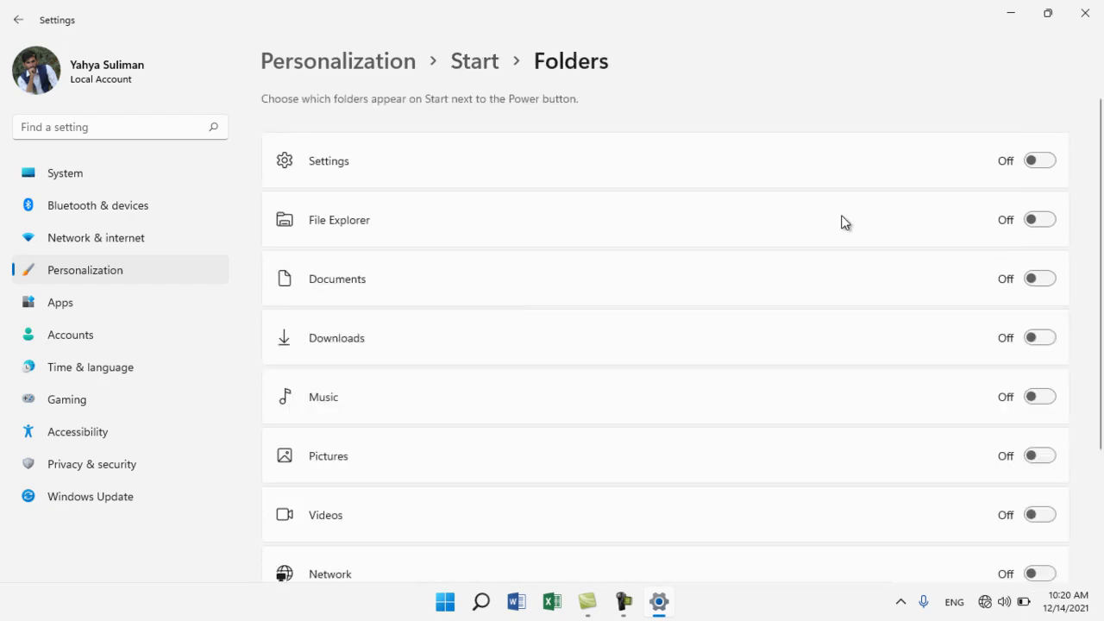
pyautogui.click(446, 601)
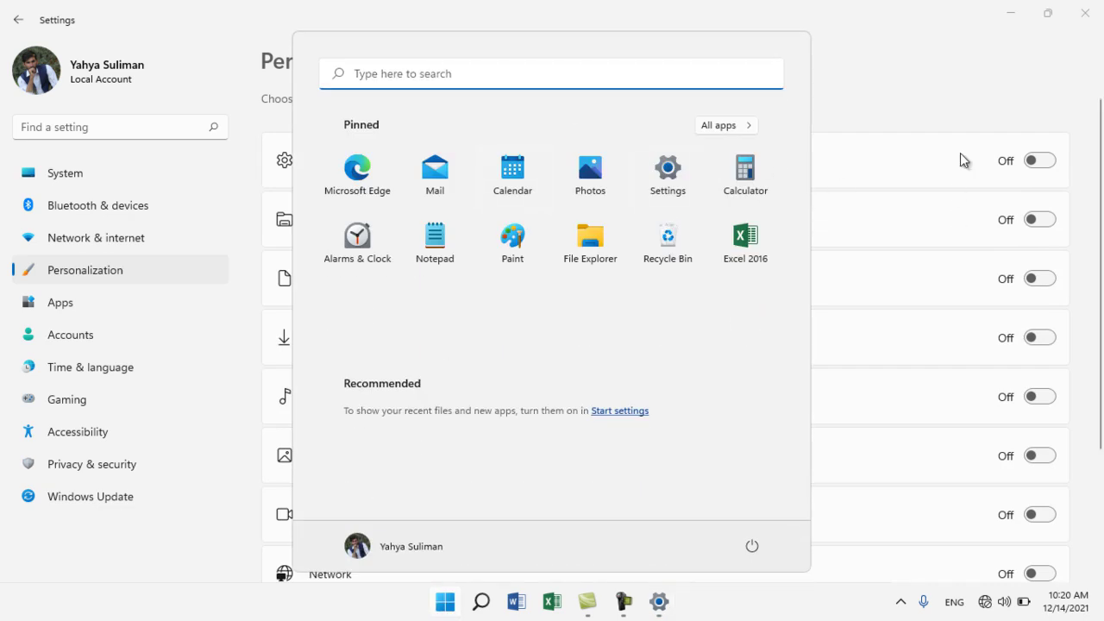
pyautogui.click(1039, 162)
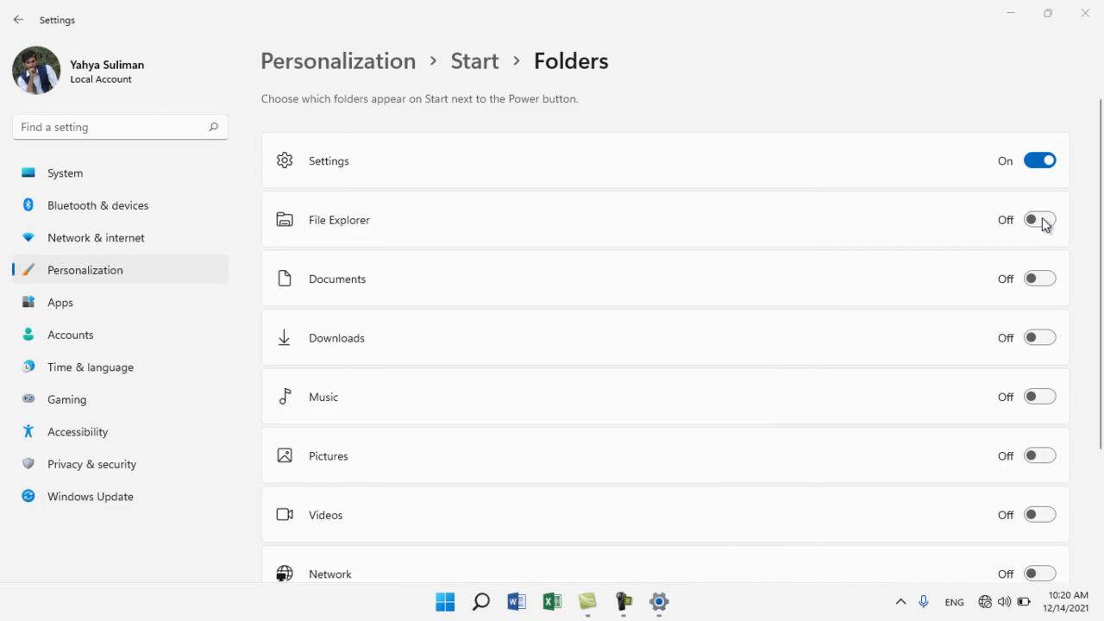
pyautogui.click(1042, 220)
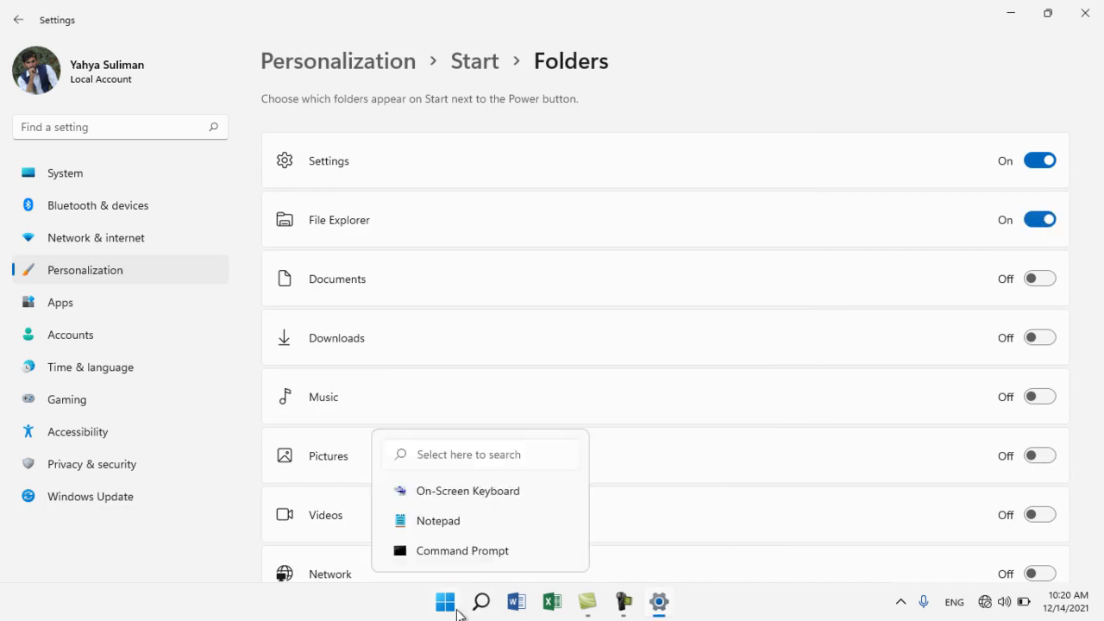
# Check the folder shortcuts in the Start menu, and enable Documents and Downloads beside the Power button.
pyautogui.click(457, 611)
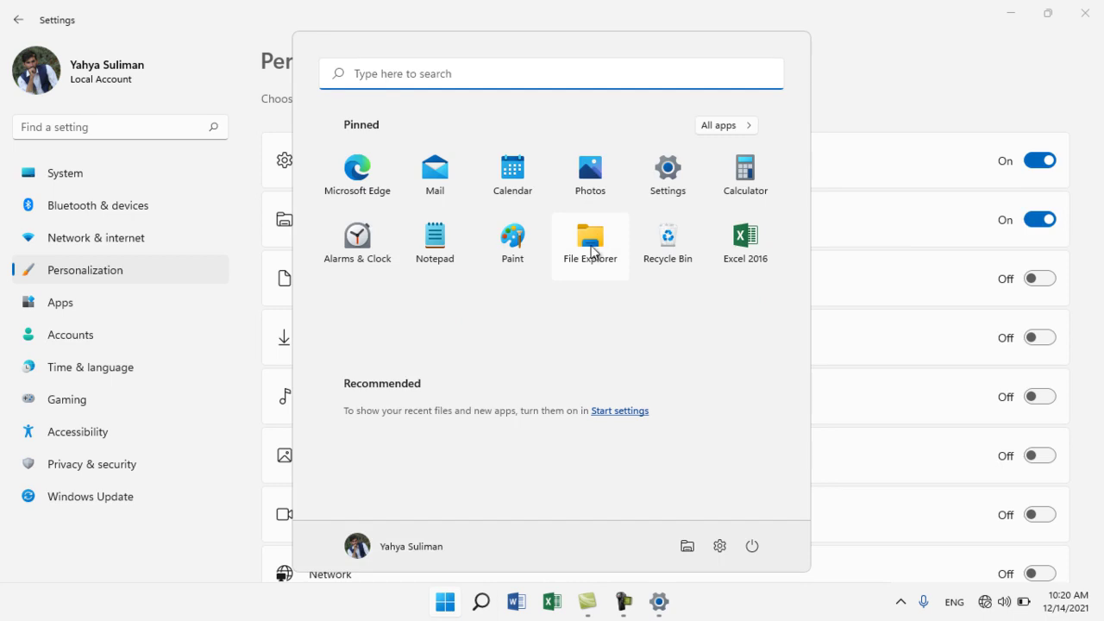
pyautogui.click(897, 224)
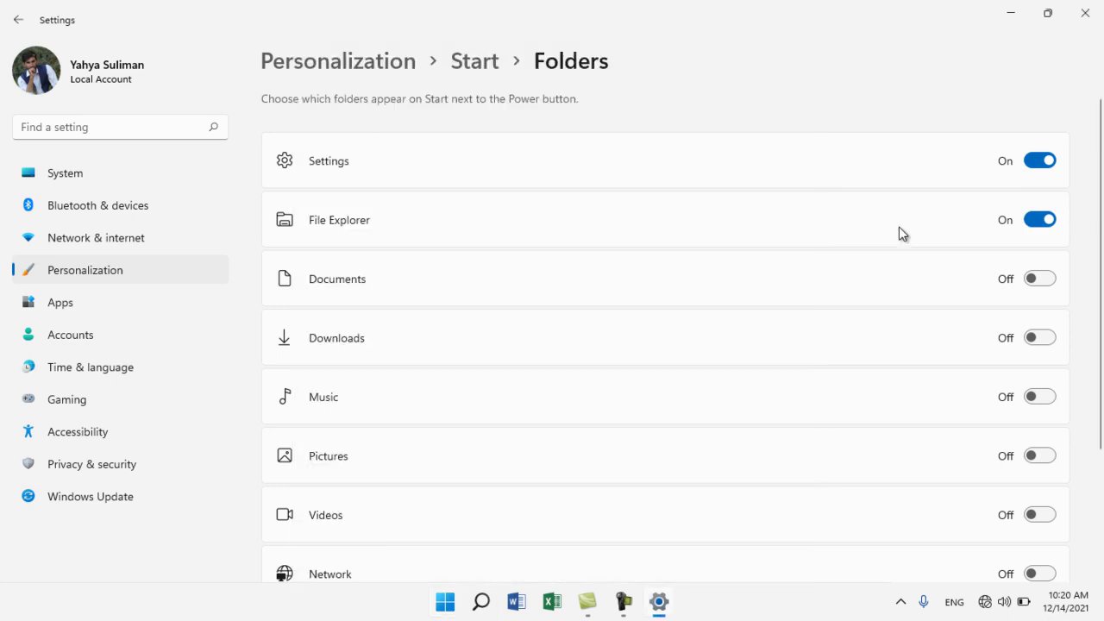
pyautogui.click(1045, 280)
pyautogui.click(1045, 346)
pyautogui.click(445, 604)
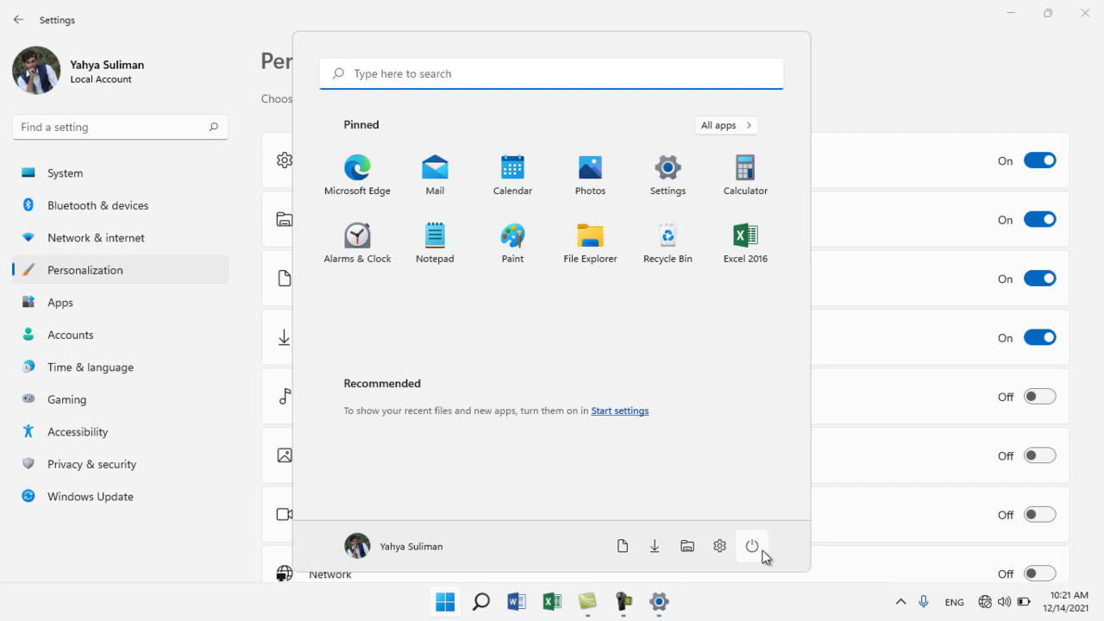
pyautogui.click(892, 432)
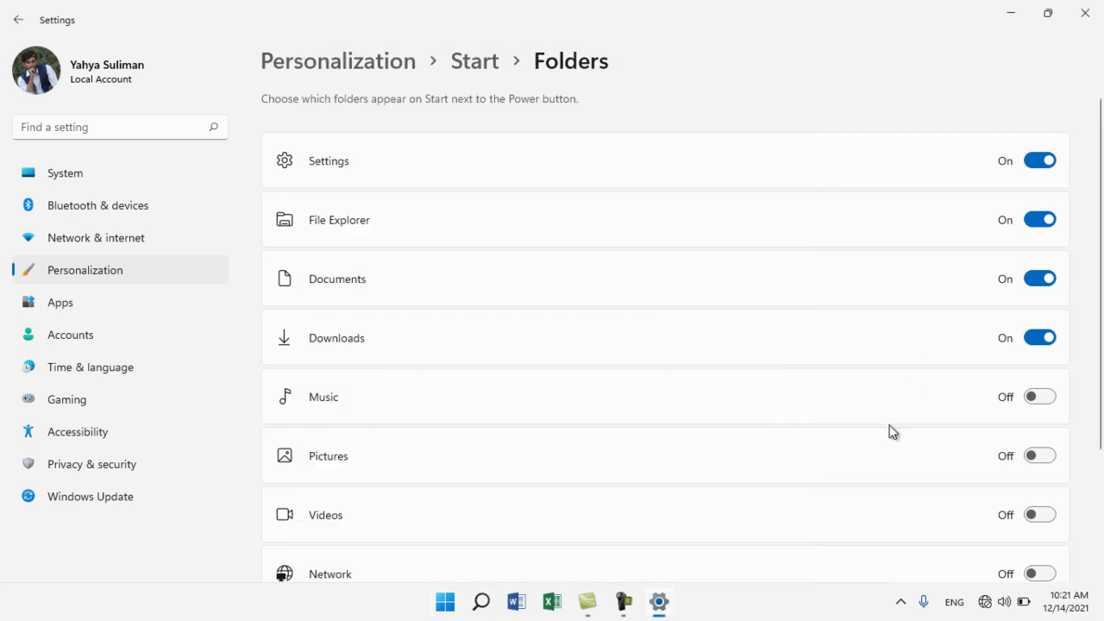
# Enable the Music and Pictures folders beside the Power button and check them in the Start menu.
pyautogui.click(1050, 395)
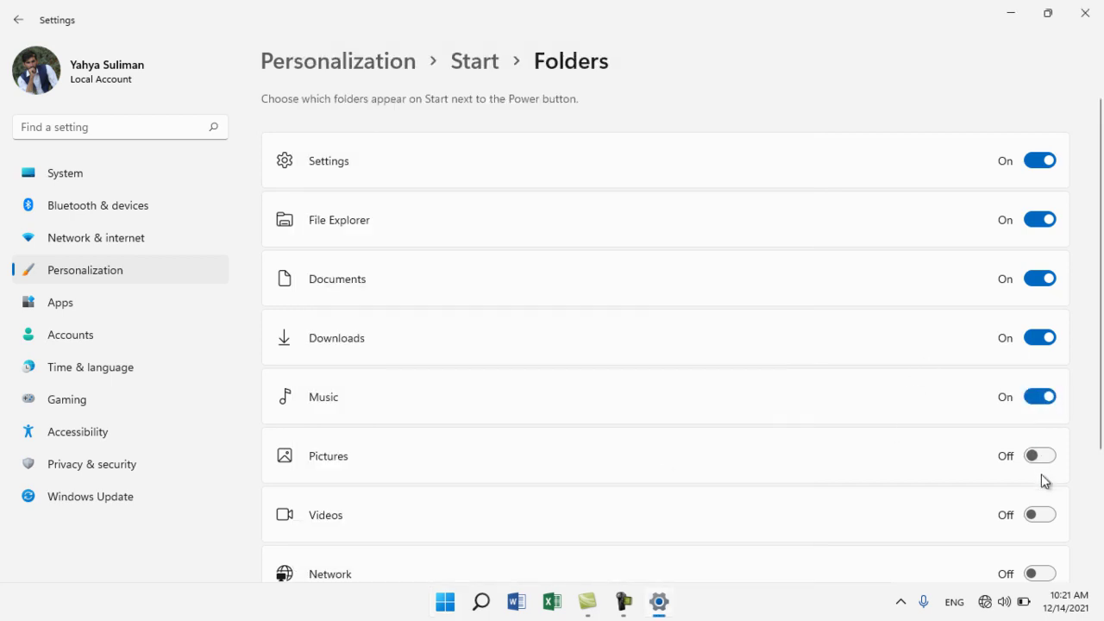
pyautogui.click(1046, 461)
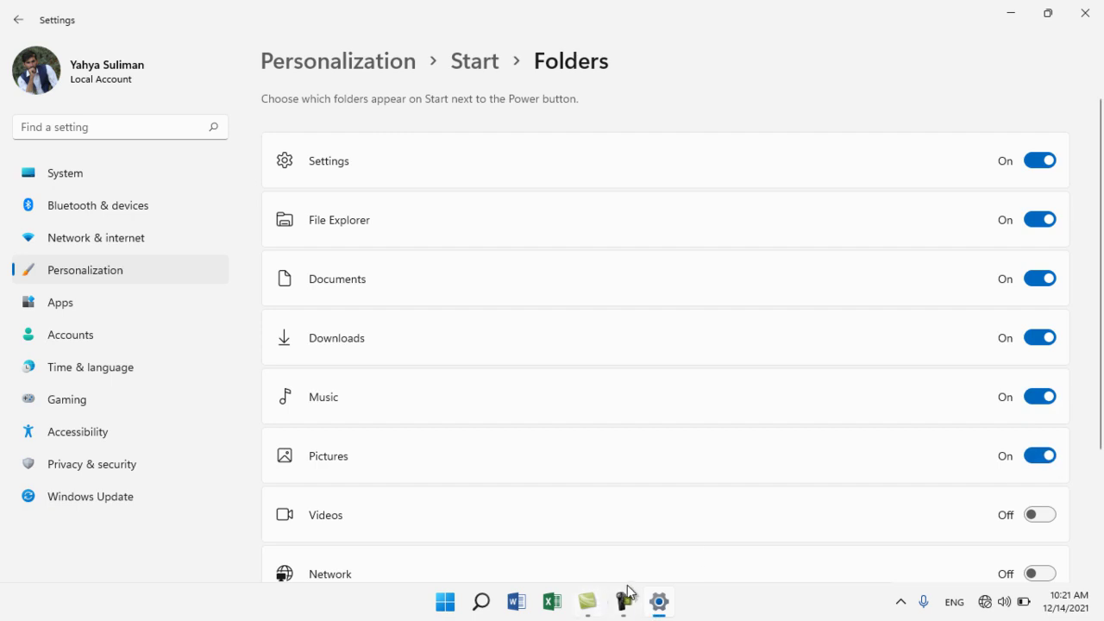
pyautogui.click(658, 602)
pyautogui.click(658, 603)
pyautogui.click(445, 603)
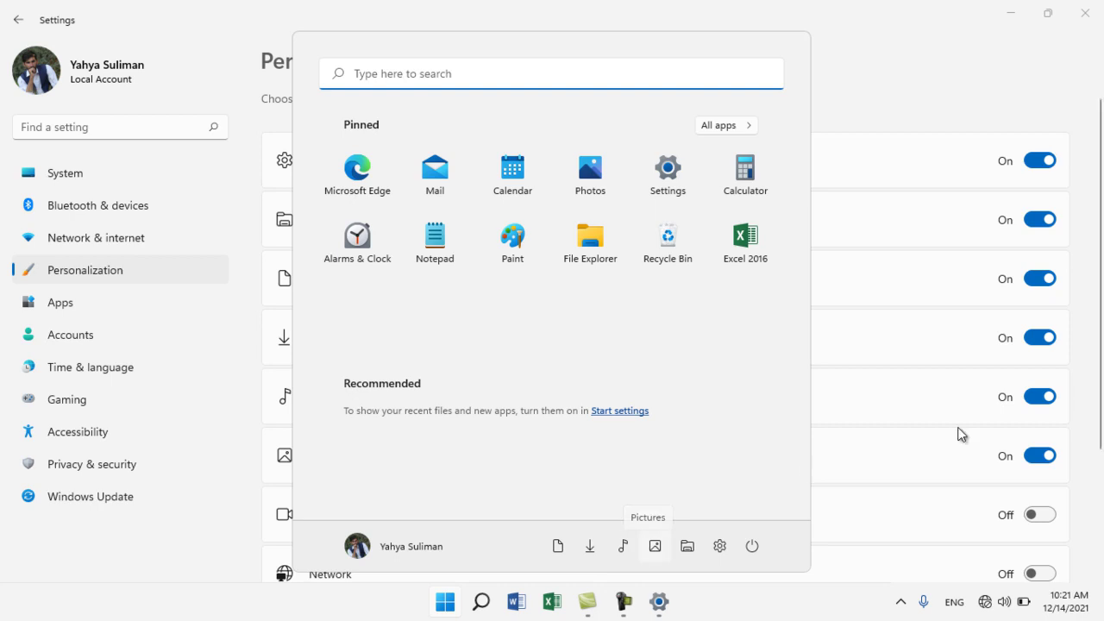
# Turn off Pictures, Music, Downloads, Documents, File Explorer and Settings for the Start menu, and check its Power button area.
pyautogui.click(1042, 455)
pyautogui.click(1041, 395)
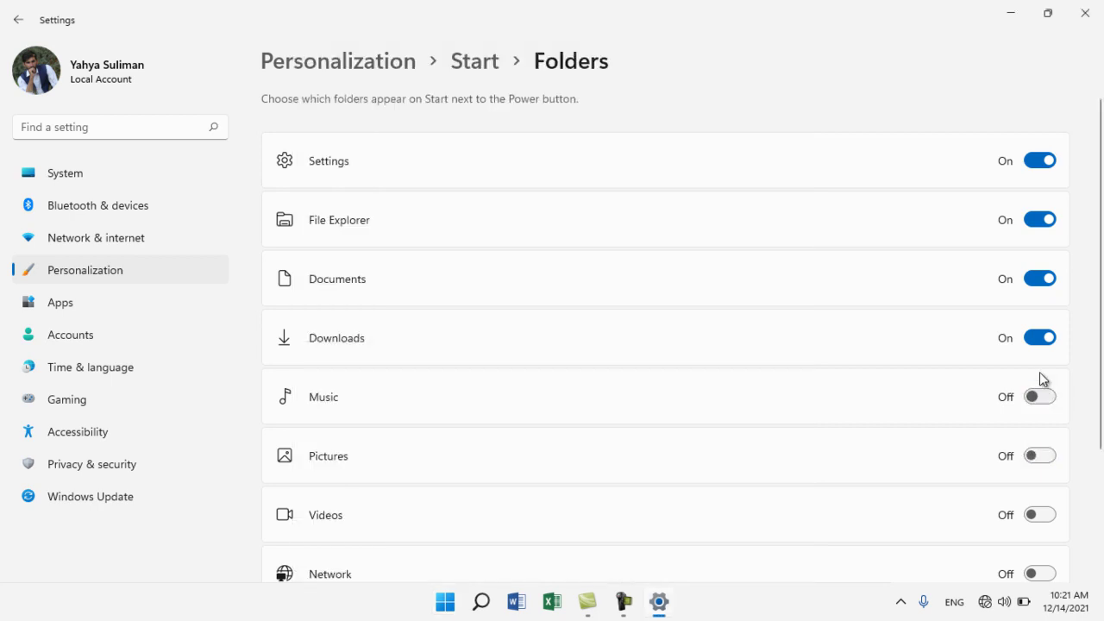
pyautogui.click(1038, 342)
pyautogui.click(1038, 283)
pyautogui.click(1037, 222)
pyautogui.click(1034, 163)
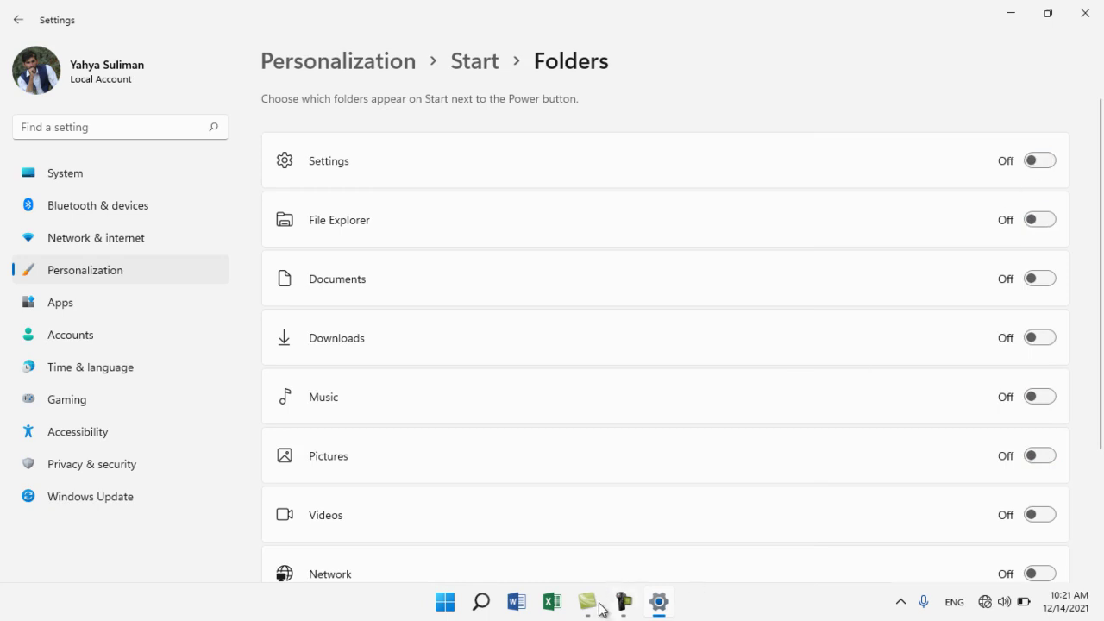
pyautogui.click(454, 604)
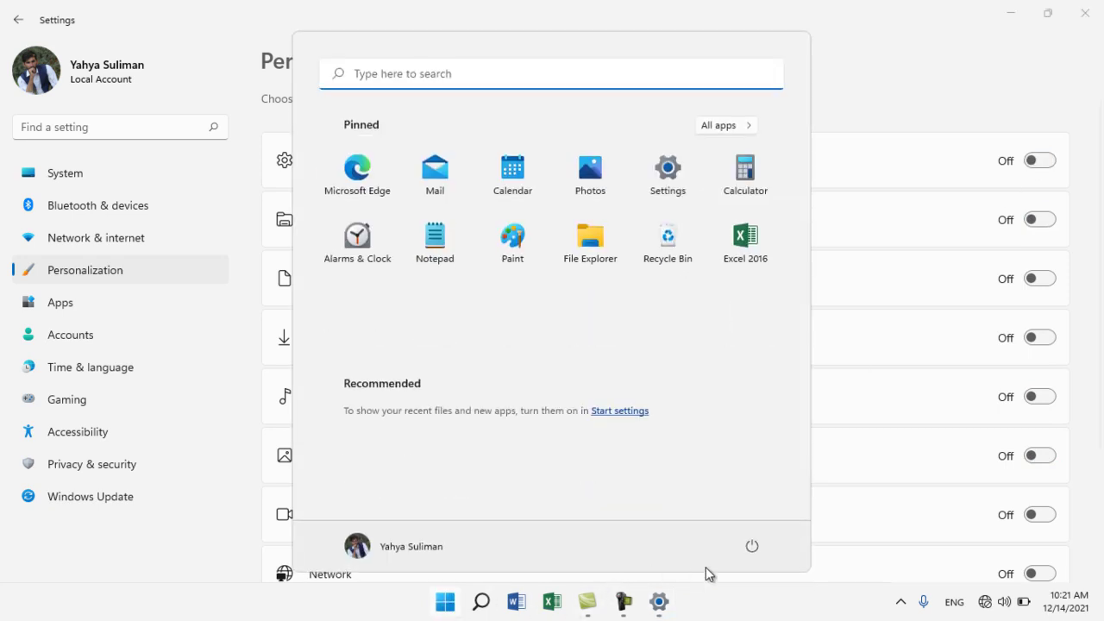
pyautogui.click(827, 469)
# Return to the main Personalization page and open the Taskbar settings.
pyautogui.click(20, 19)
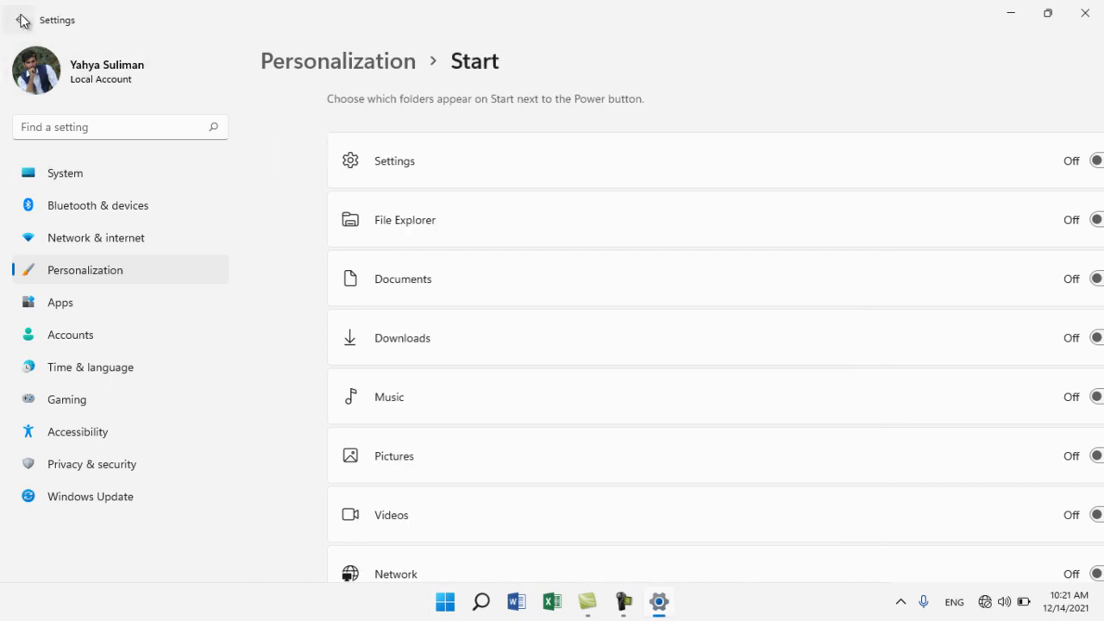
pyautogui.click(20, 19)
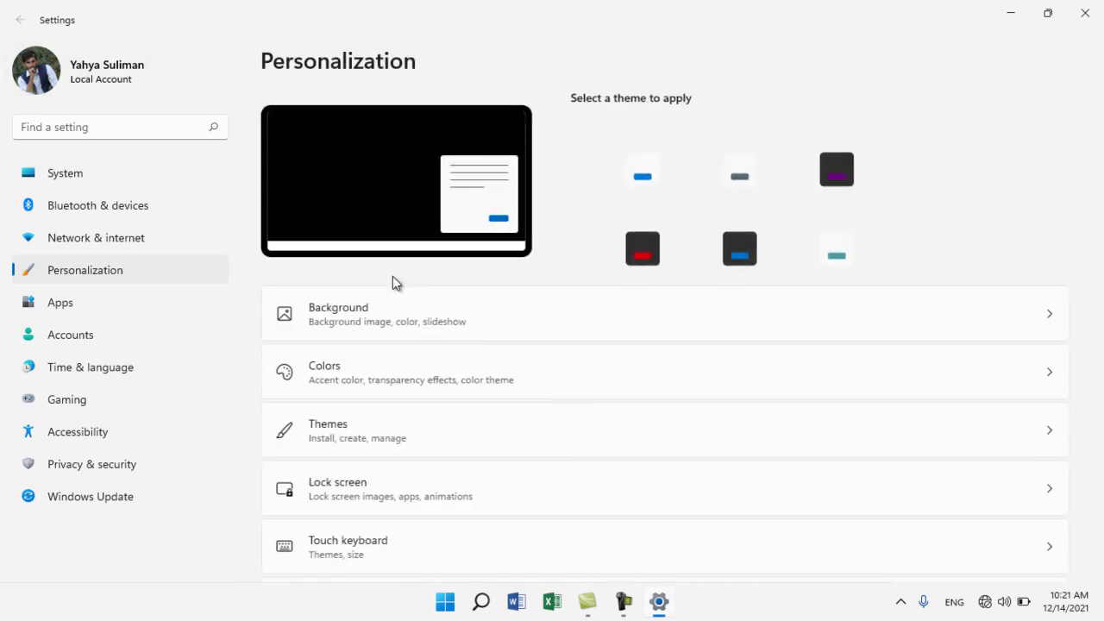
pyautogui.moveTo(1101, 328); pyautogui.dragTo(1102, 502)
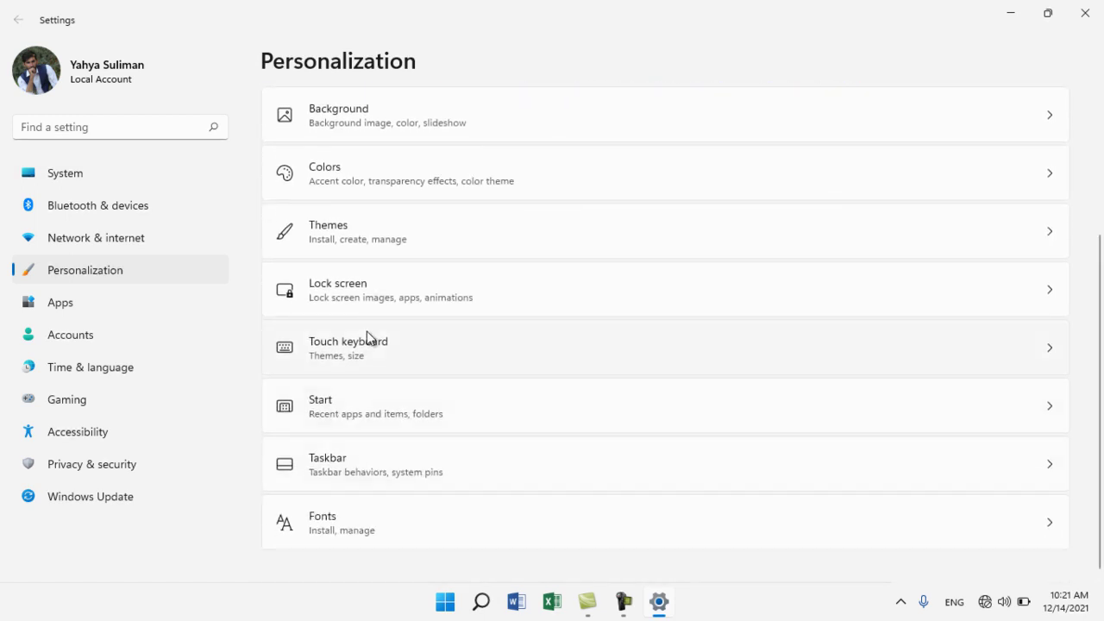
pyautogui.click(349, 477)
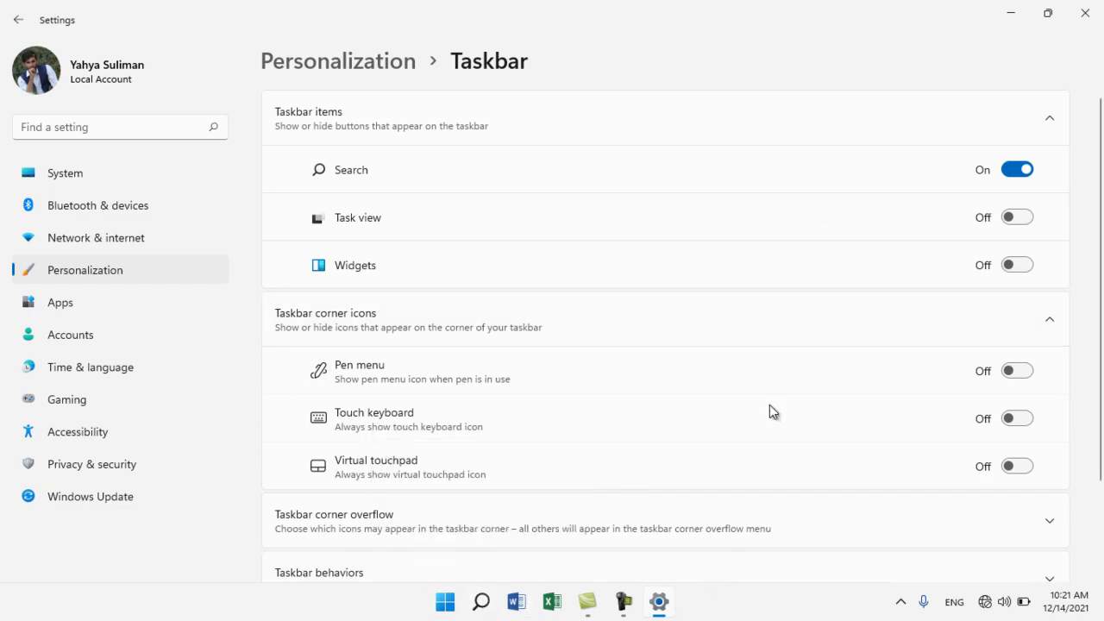
# Demonstrate the taskbar items by switching Search off and back on, and Task view and Widgets on and back off.
pyautogui.click(1019, 170)
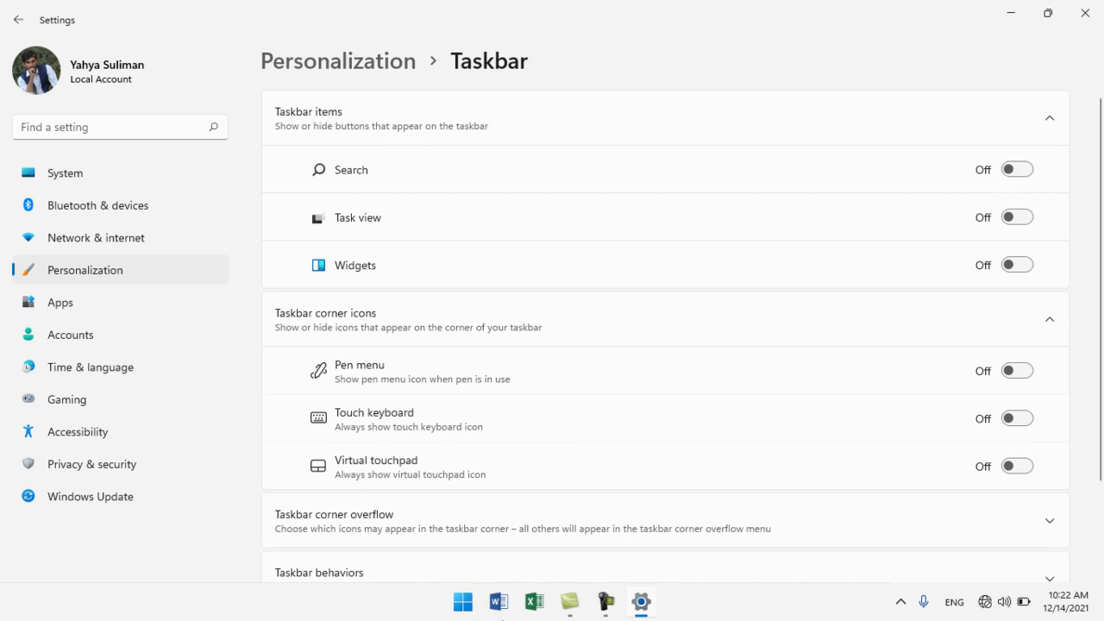
pyautogui.click(1019, 171)
pyautogui.click(1019, 218)
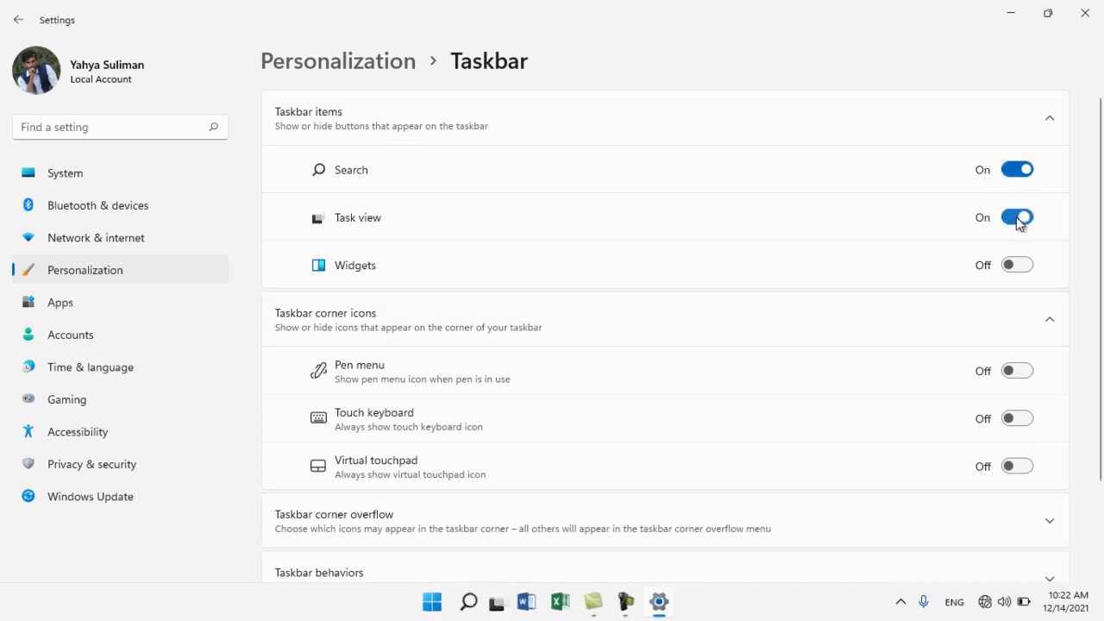
pyautogui.click(1019, 266)
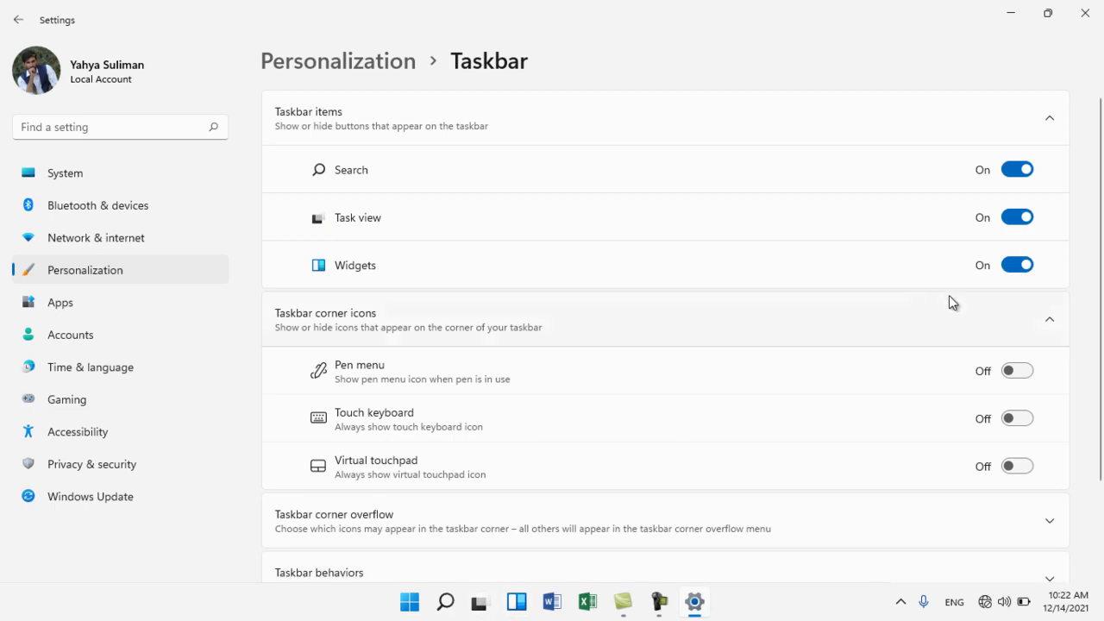
pyautogui.click(1014, 269)
pyautogui.click(1011, 221)
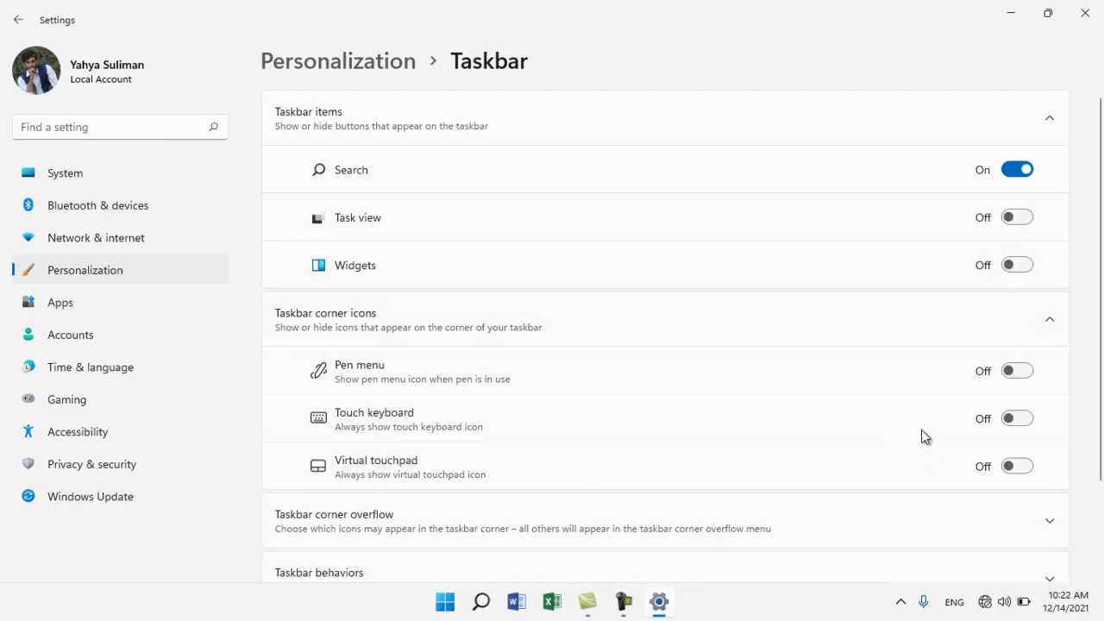
# Switch the Touch keyboard and Virtual touchpad corner icons on and back off, and view the remaining taskbar options.
pyautogui.click(1022, 419)
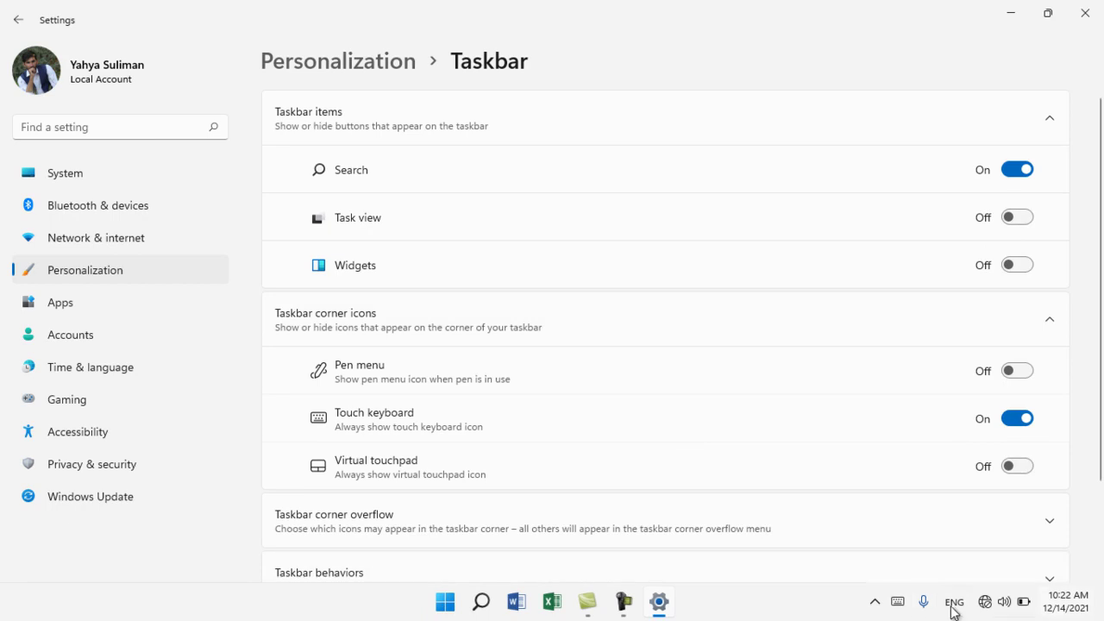
pyautogui.click(1020, 466)
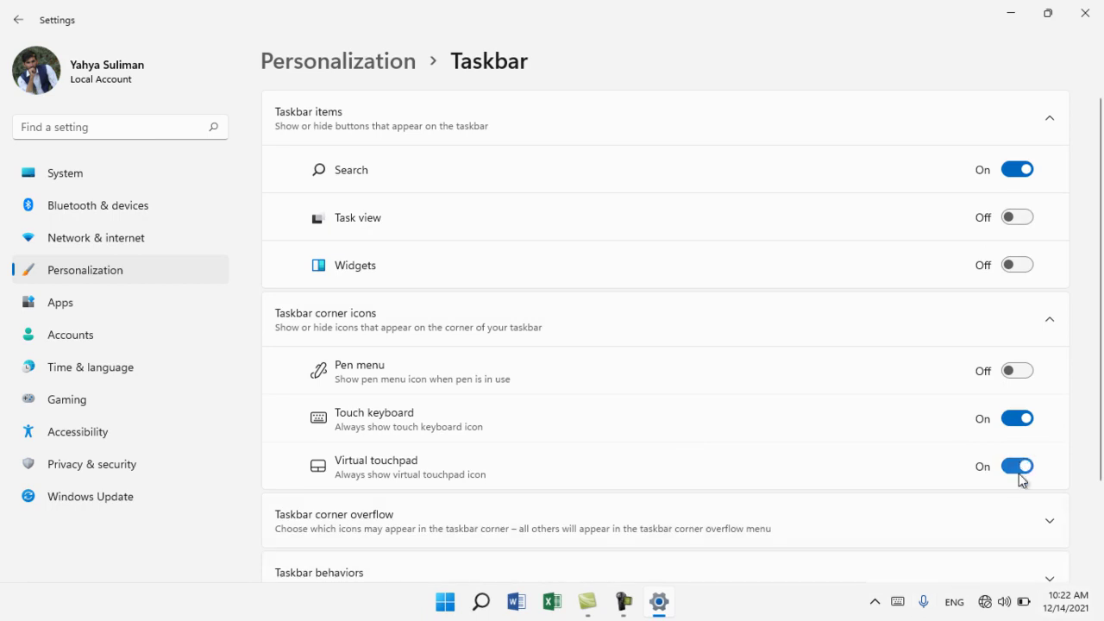
pyautogui.click(1020, 419)
pyautogui.click(1020, 467)
pyautogui.scroll(-2, 1102, 544)
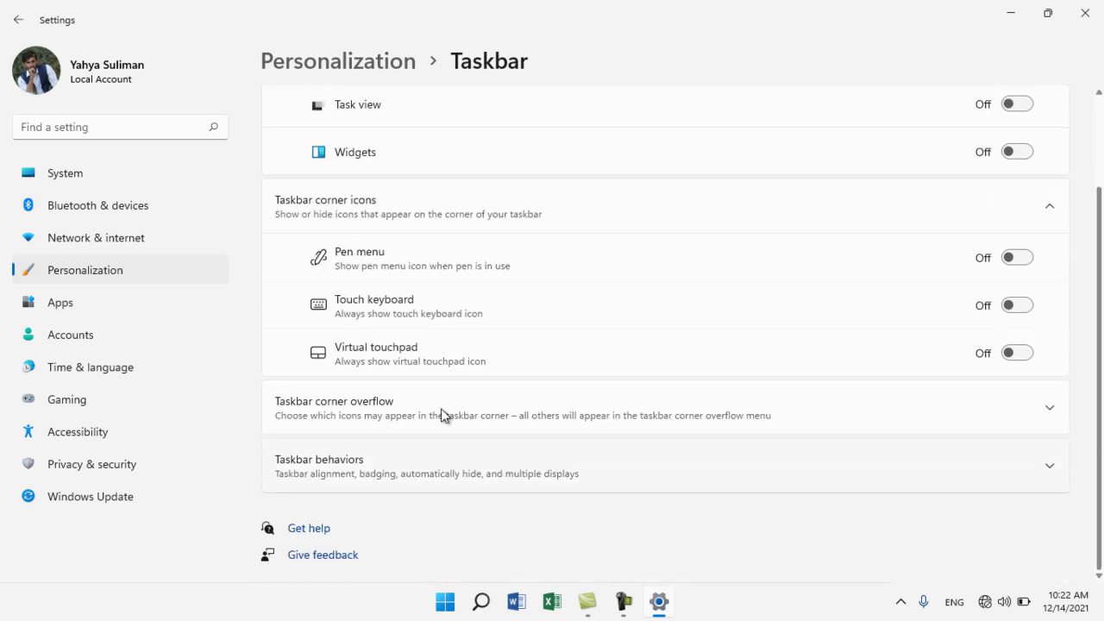
# Open the Algerian font's details from the Fonts settings and set its preview size to 16 points.
pyautogui.click(18, 20)
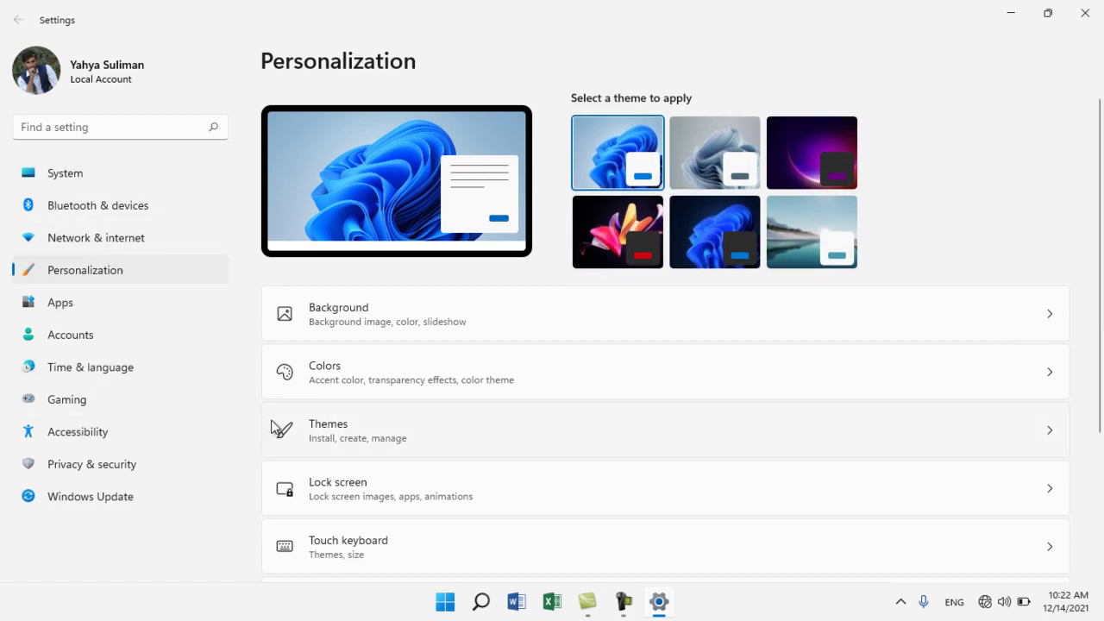
pyautogui.moveTo(1103, 328); pyautogui.dragTo(1102, 467)
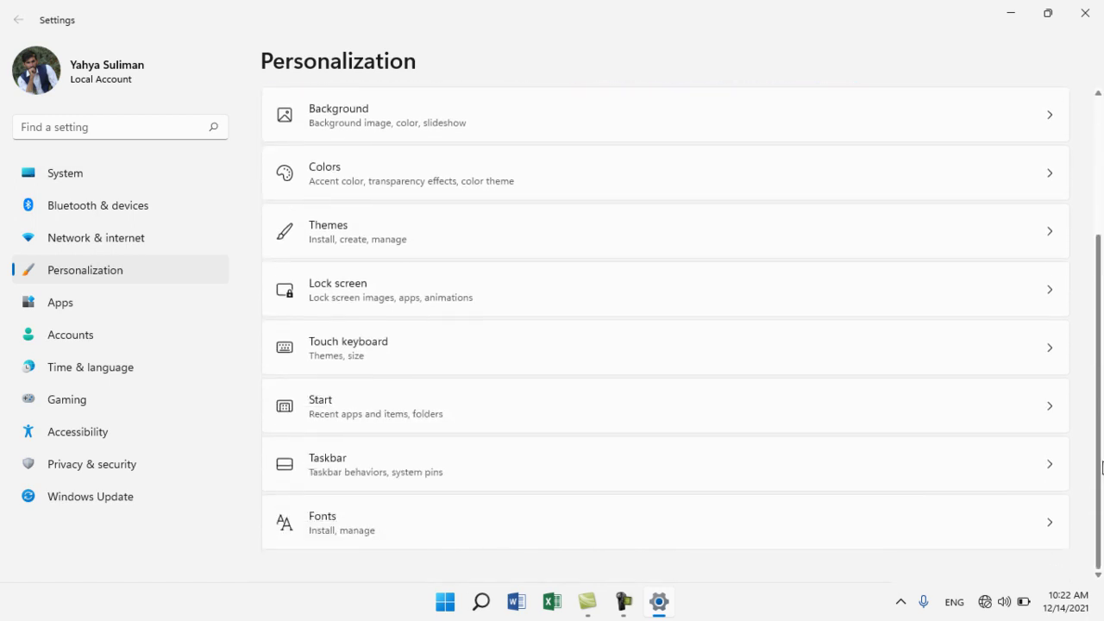
pyautogui.click(544, 523)
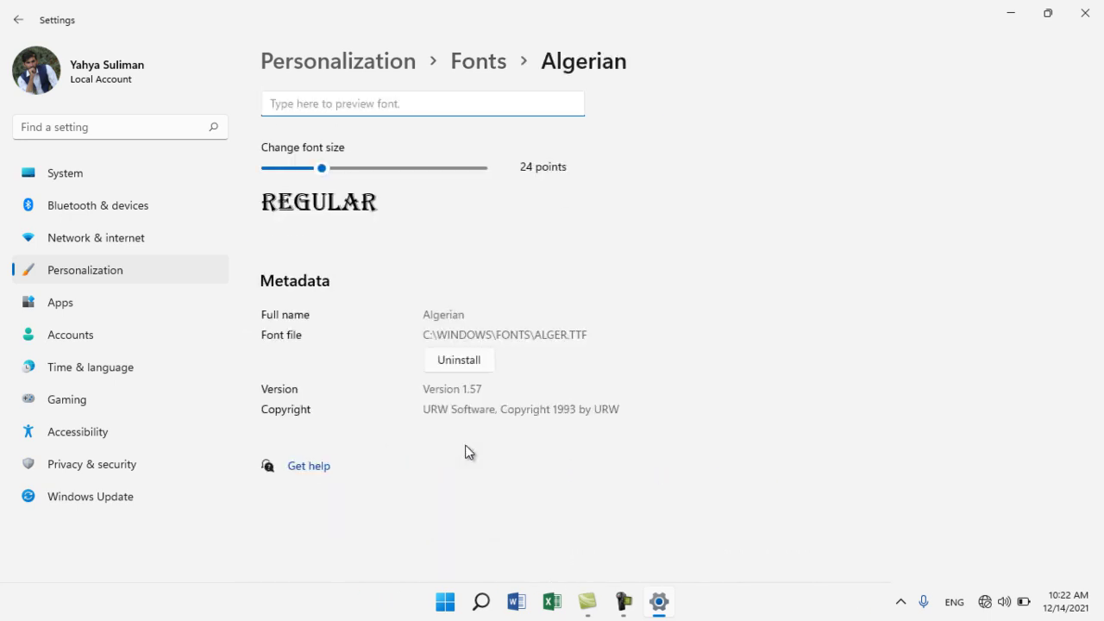
pyautogui.moveTo(323, 168); pyautogui.dragTo(295, 254)
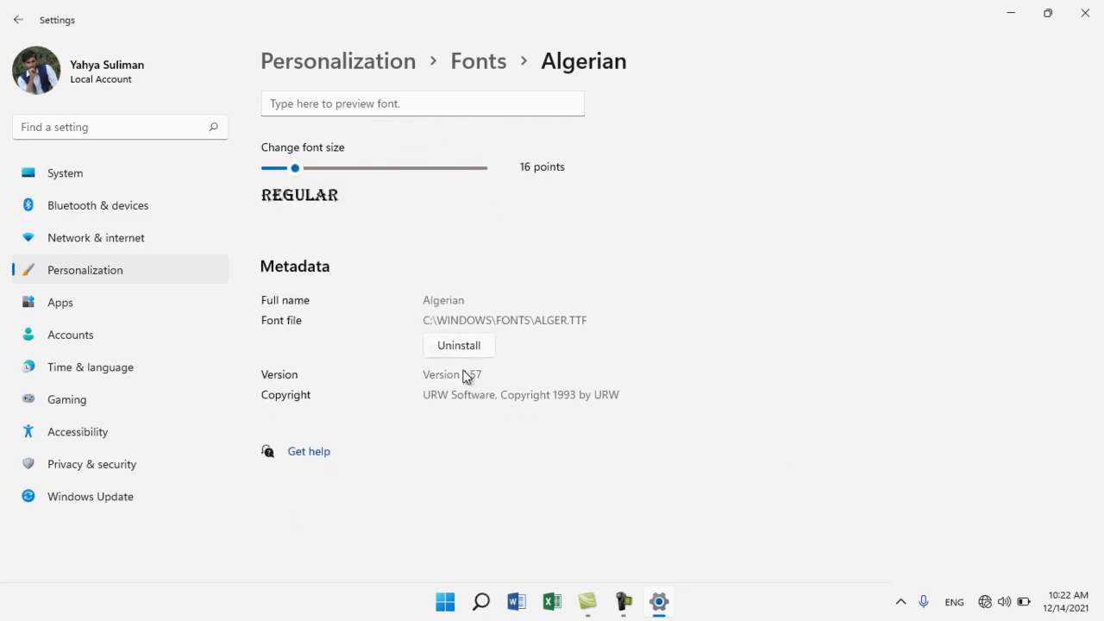
# Return from the font details to the main Personalization page and close the Settings window.
pyautogui.click(19, 19)
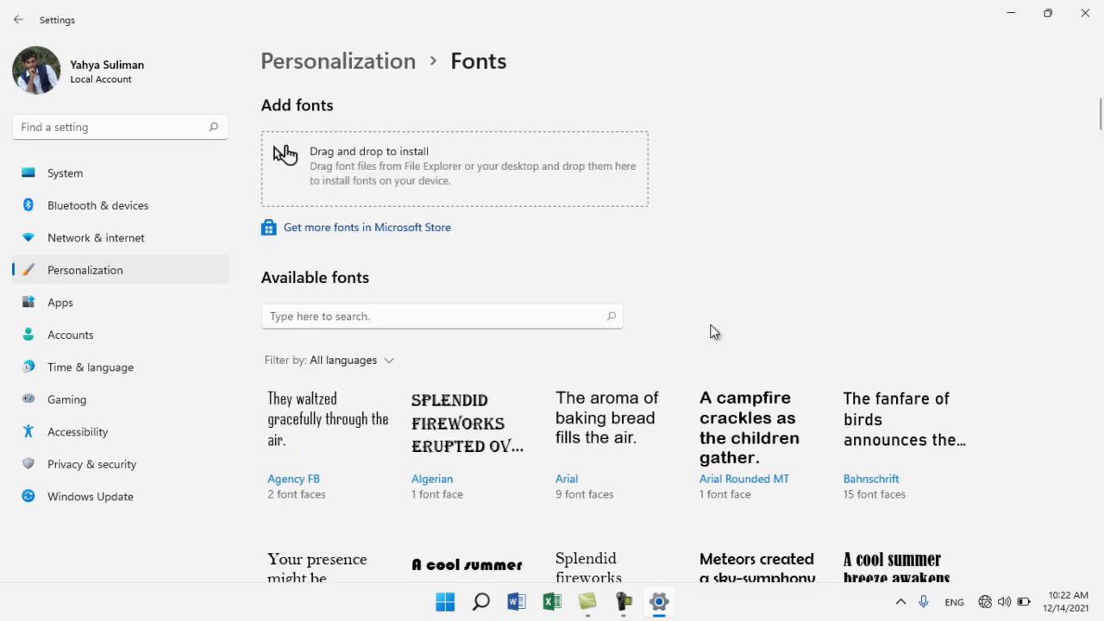
pyautogui.click(18, 20)
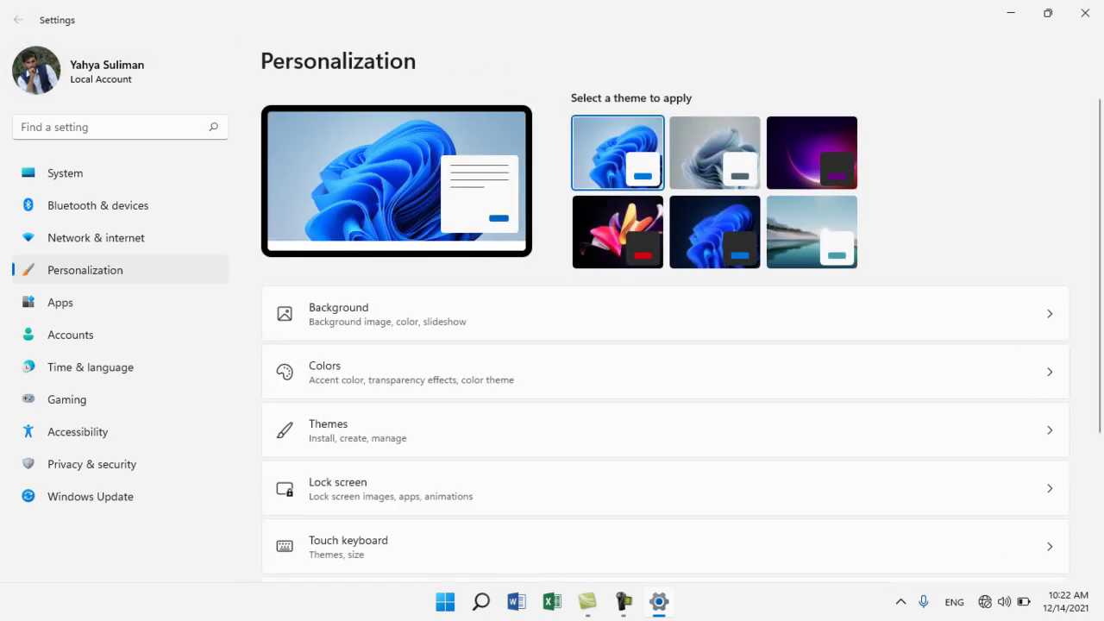
pyautogui.moveTo(1102, 422); pyautogui.dragTo(1102, 604)
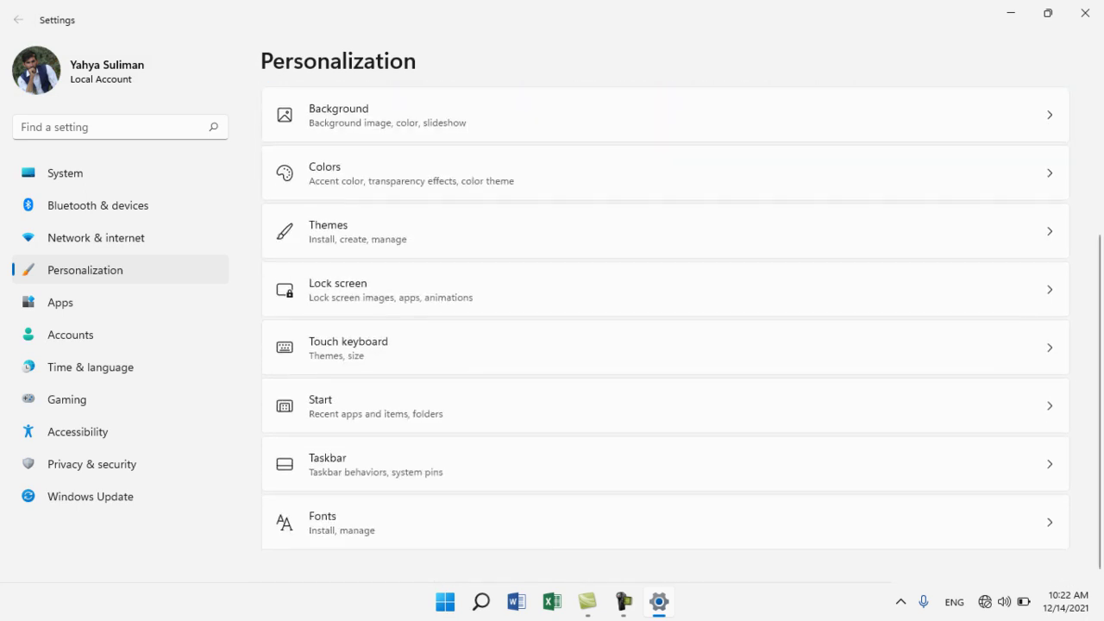
pyautogui.click(1086, 13)
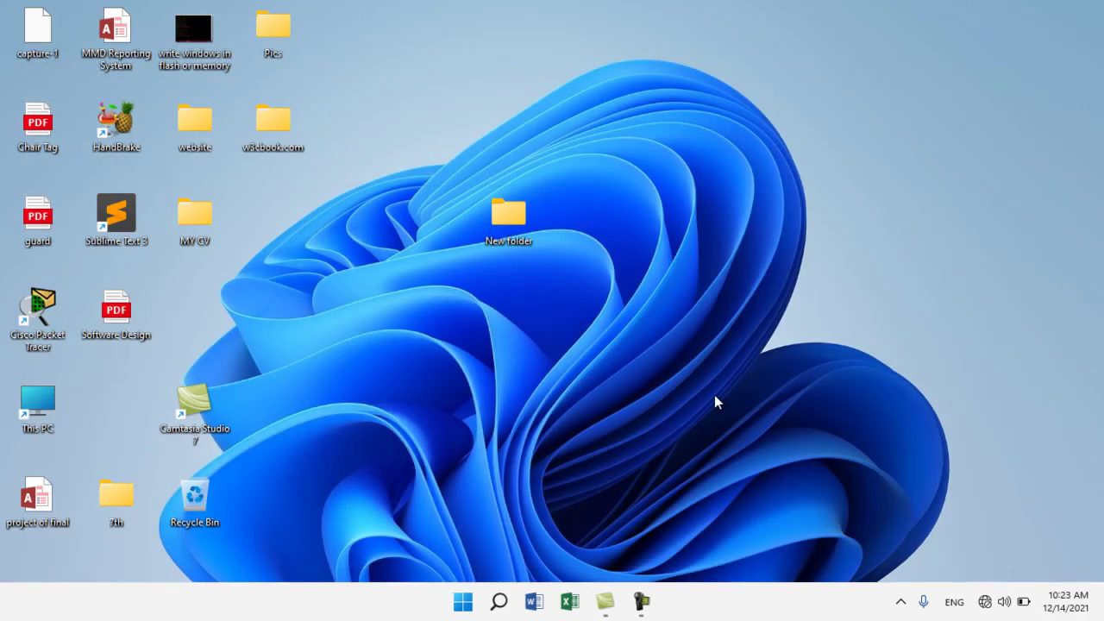